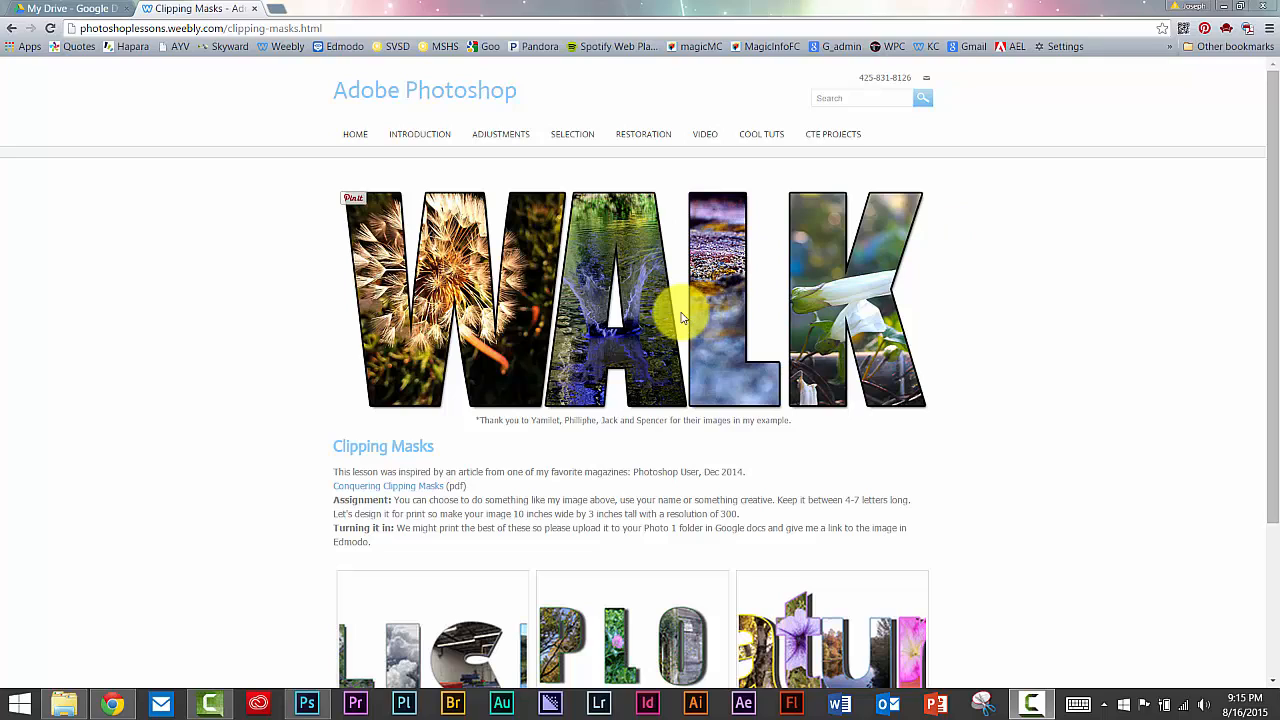
- Switch to Photoshop and create a new document named POWER, 8 by 3 inches at 300 pixels/inch
click(309, 703)
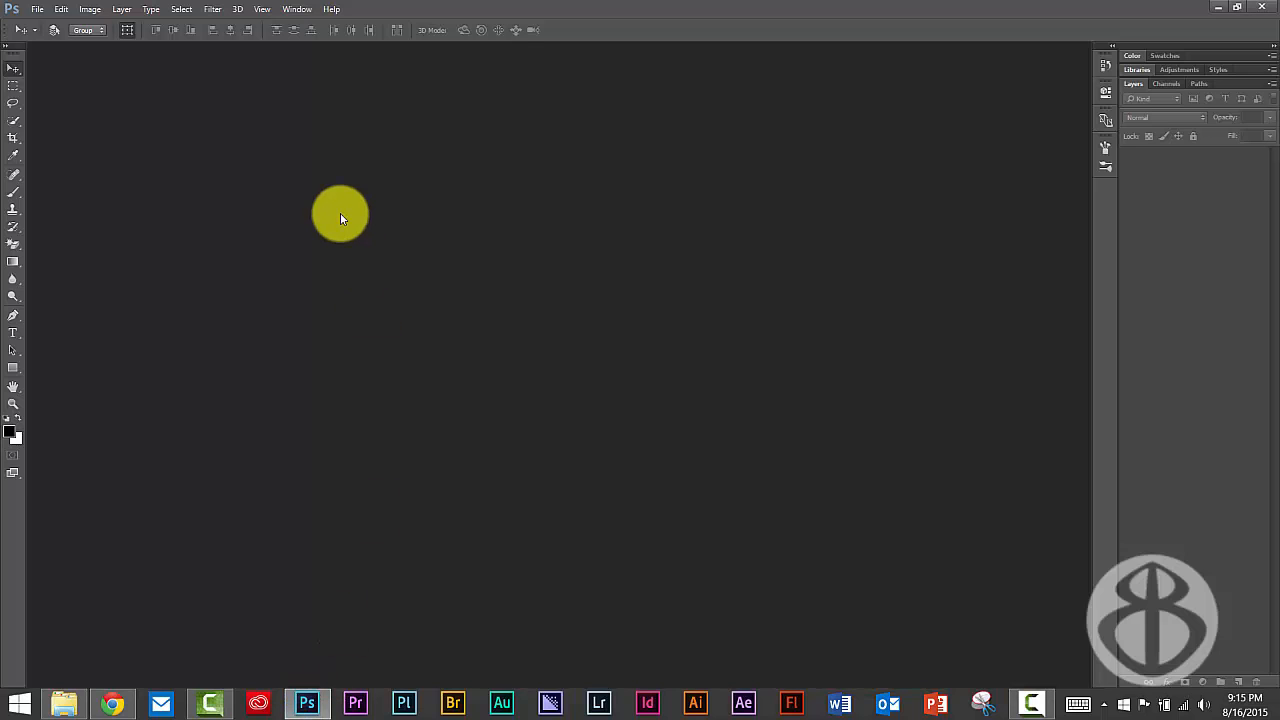
click(38, 9)
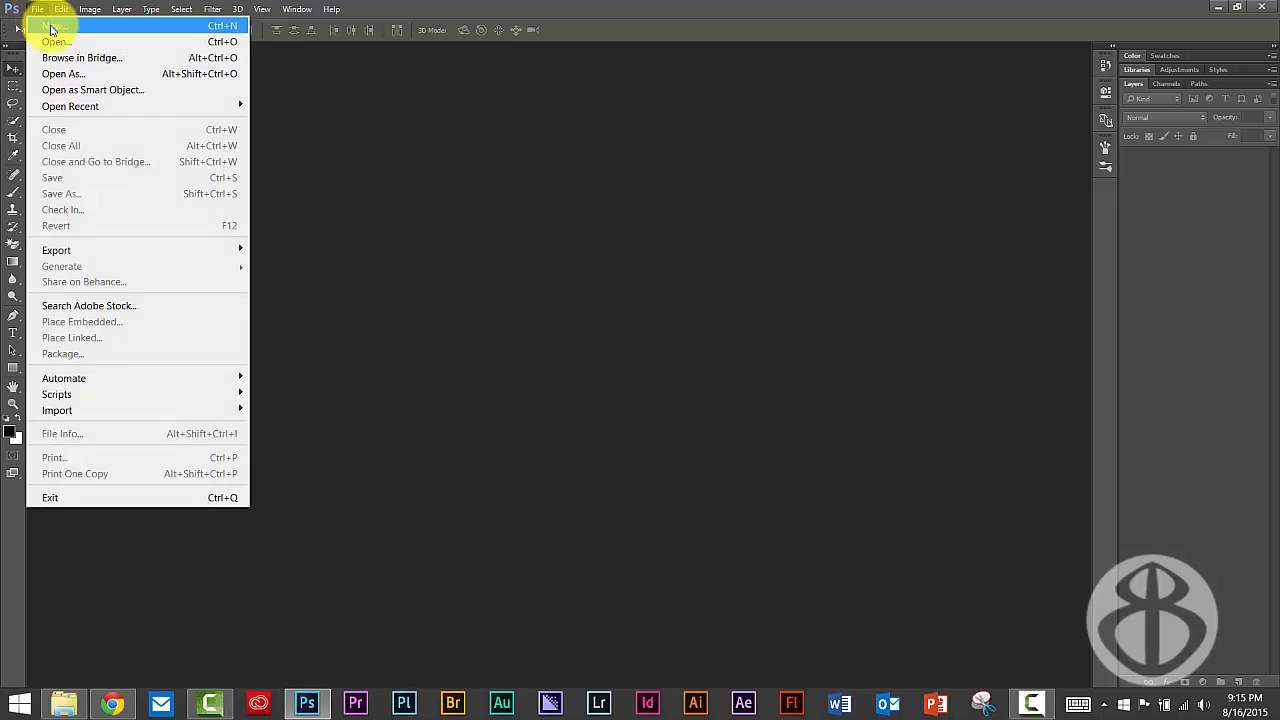
click(45, 31)
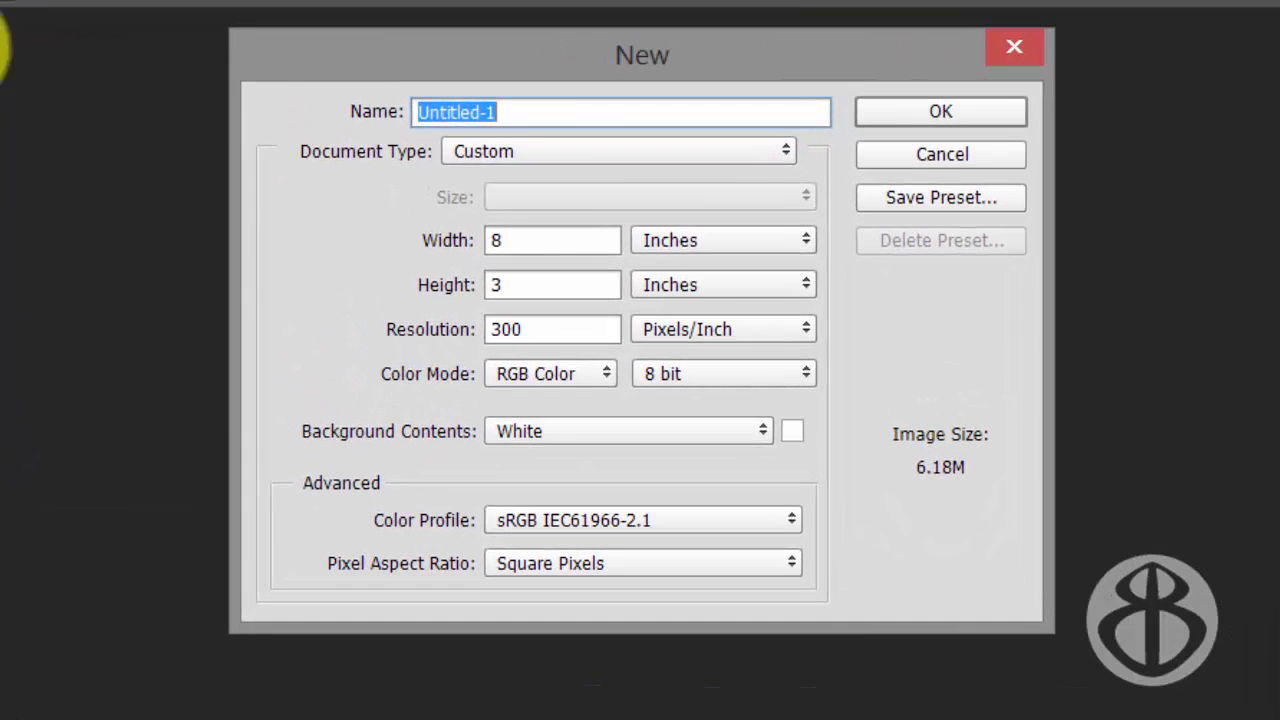
click(453, 188)
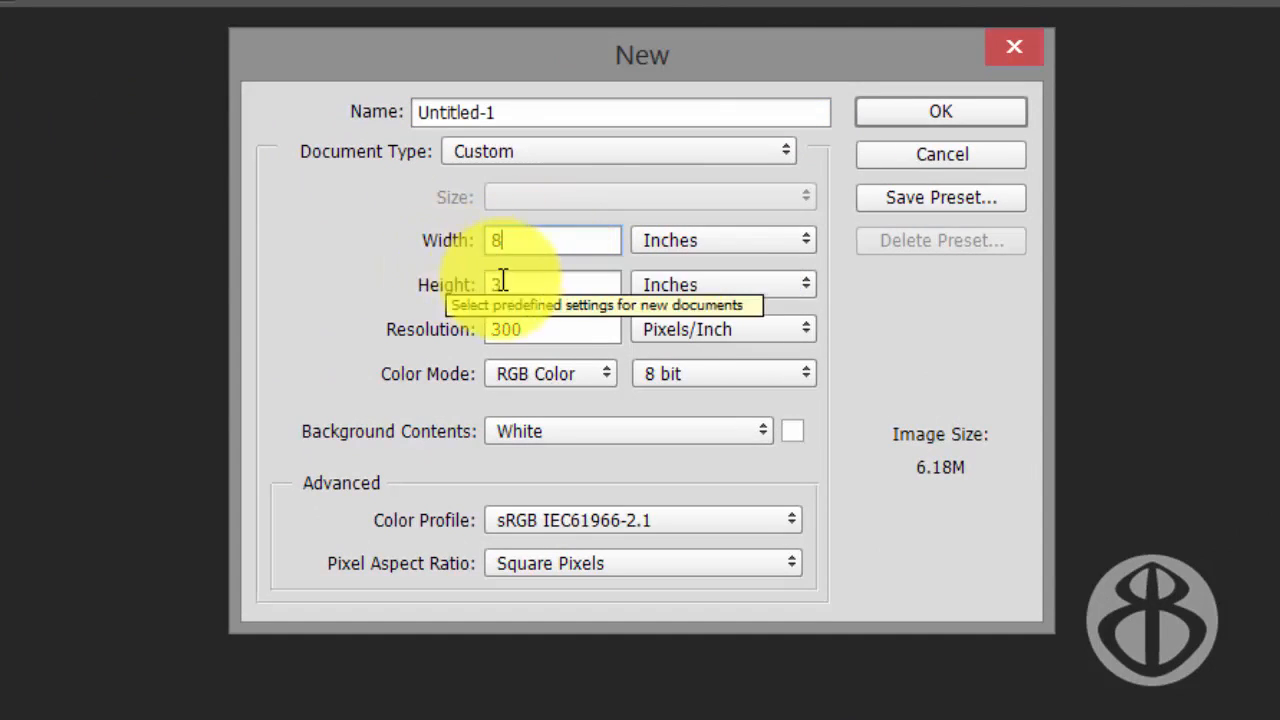
click(526, 285)
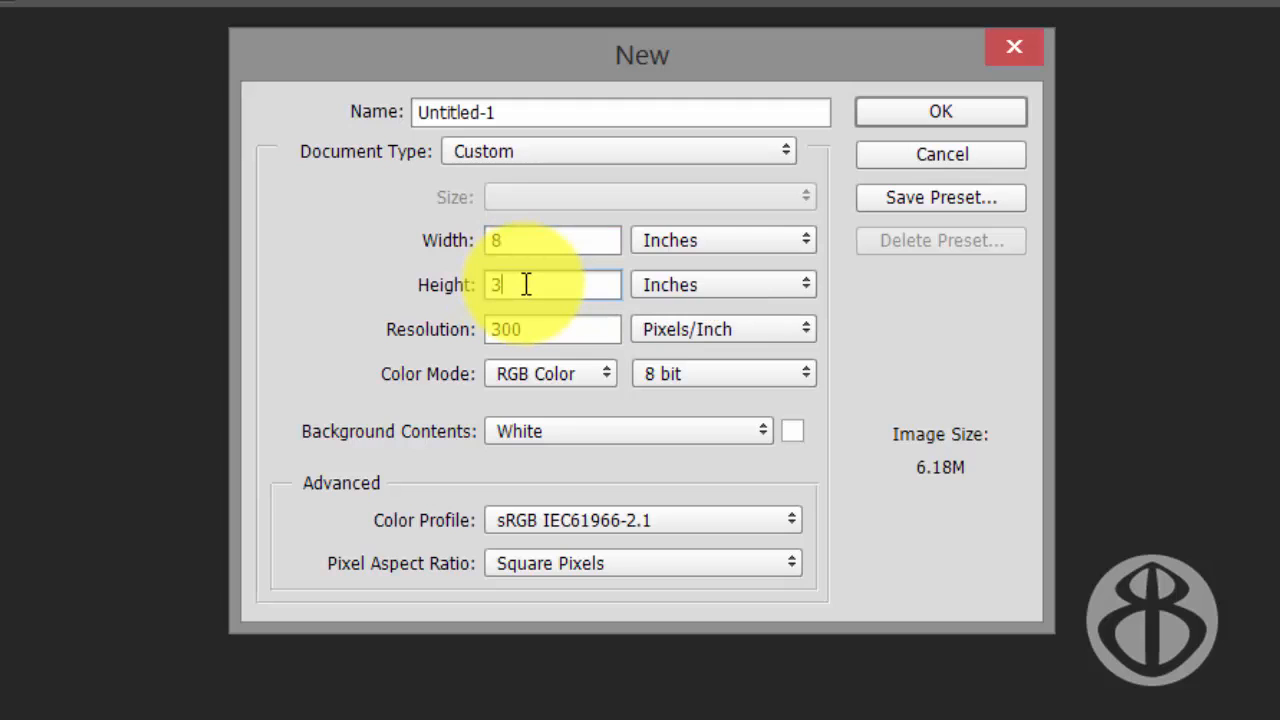
click(548, 325)
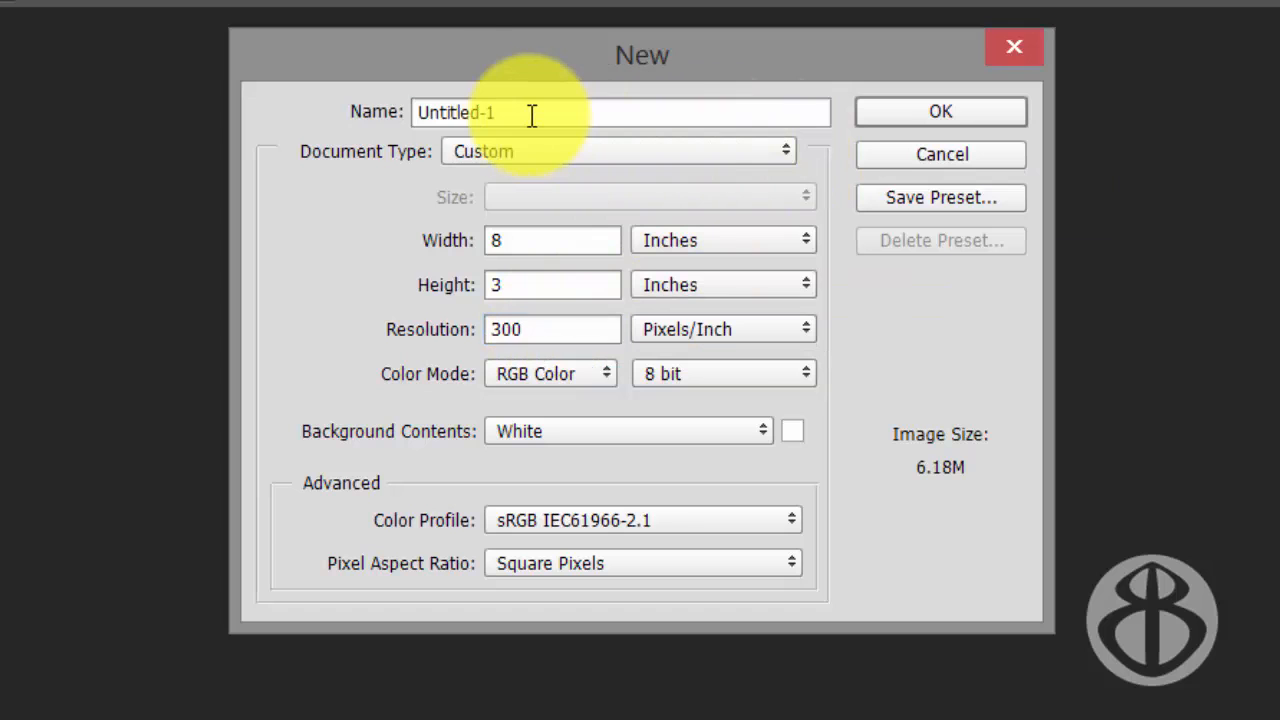
drag(531, 113, 344, 98)
text(POWER)
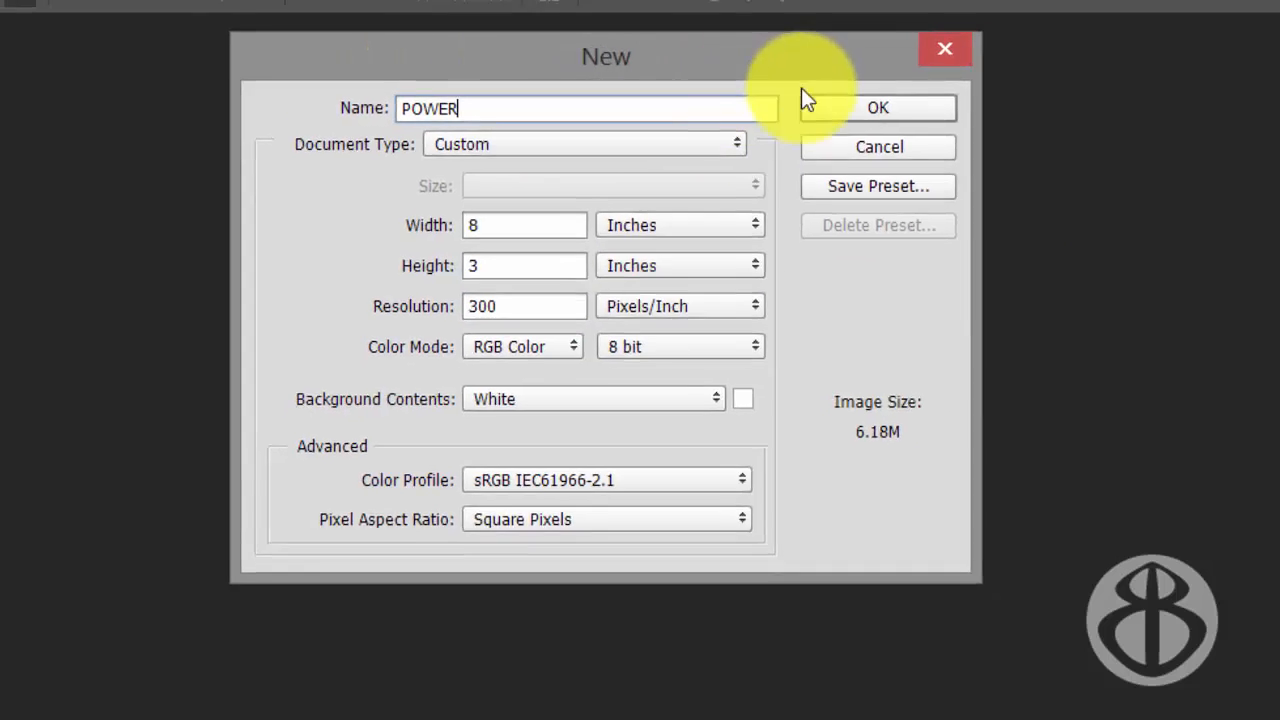
click(880, 108)
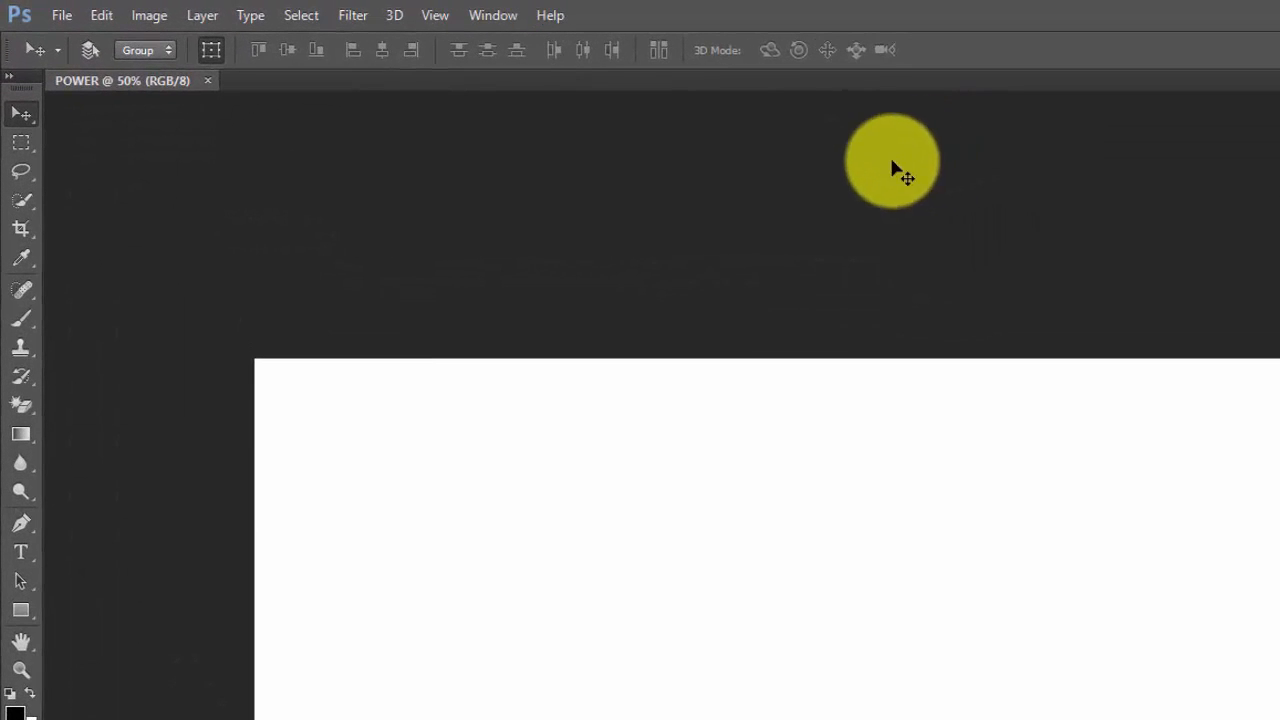
- Set up the Type tool with the Segoe UI Black font at 150 pt in black
click(27, 550)
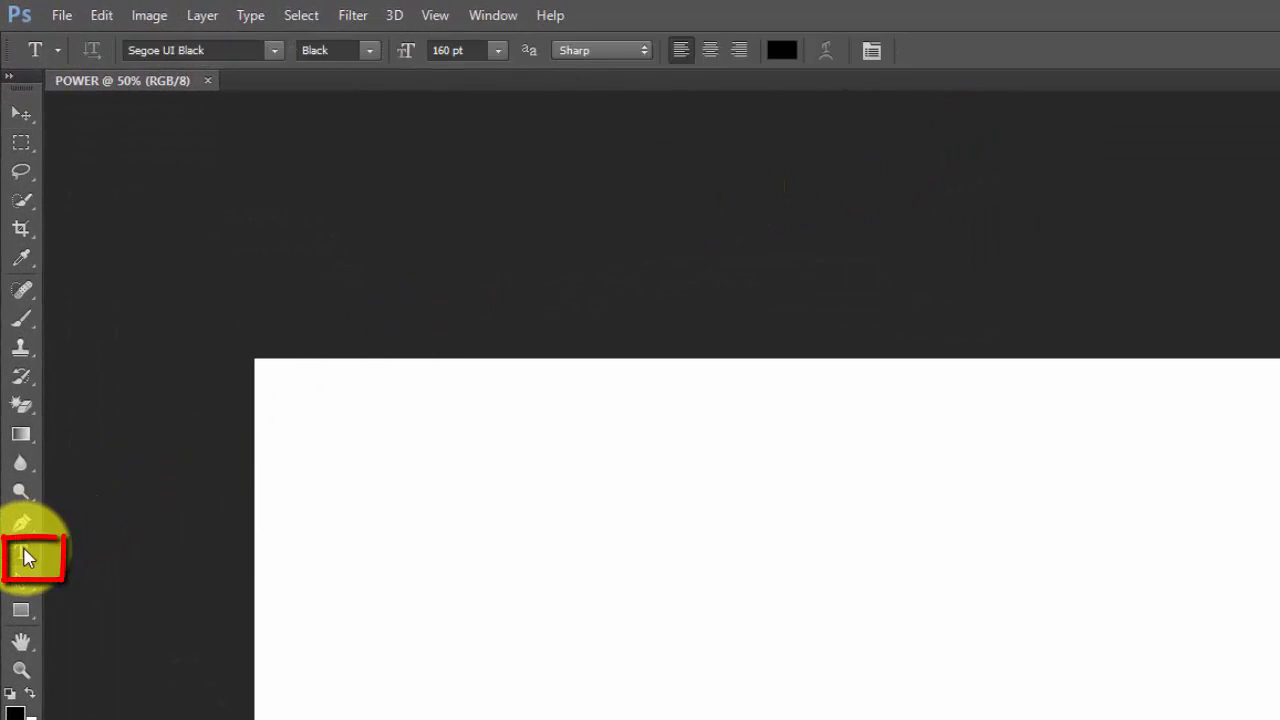
click(276, 50)
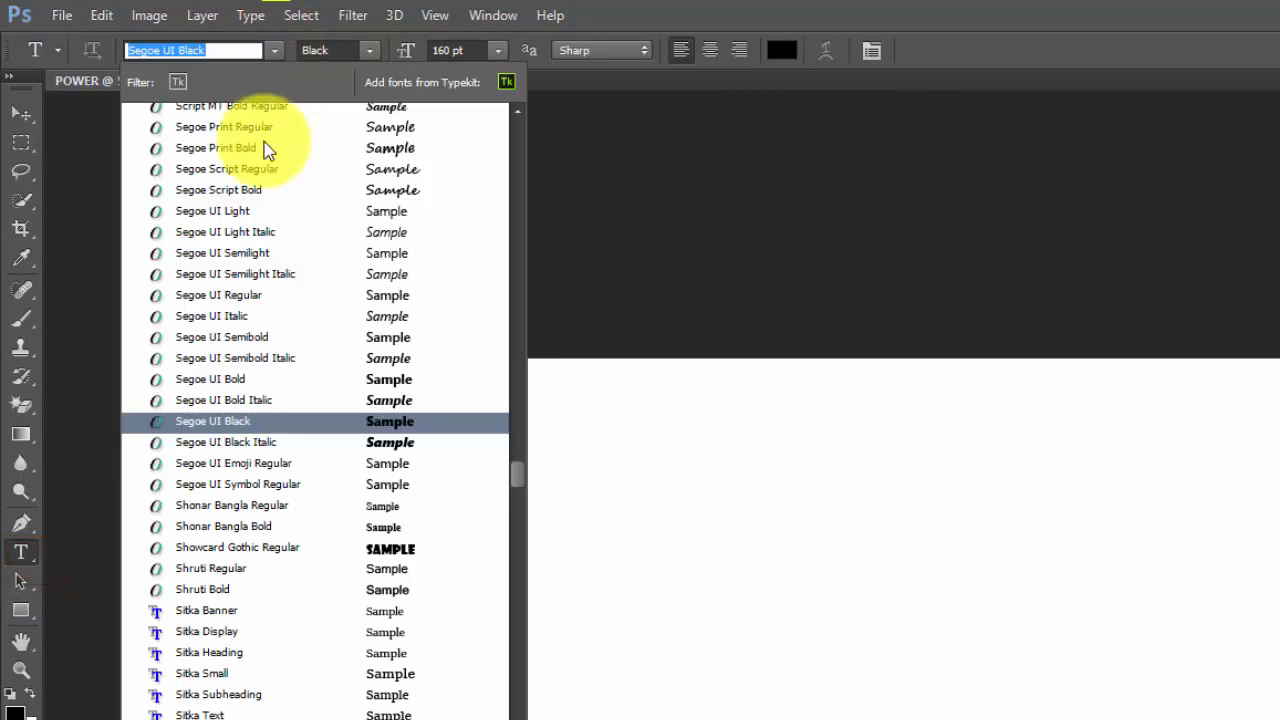
click(253, 430)
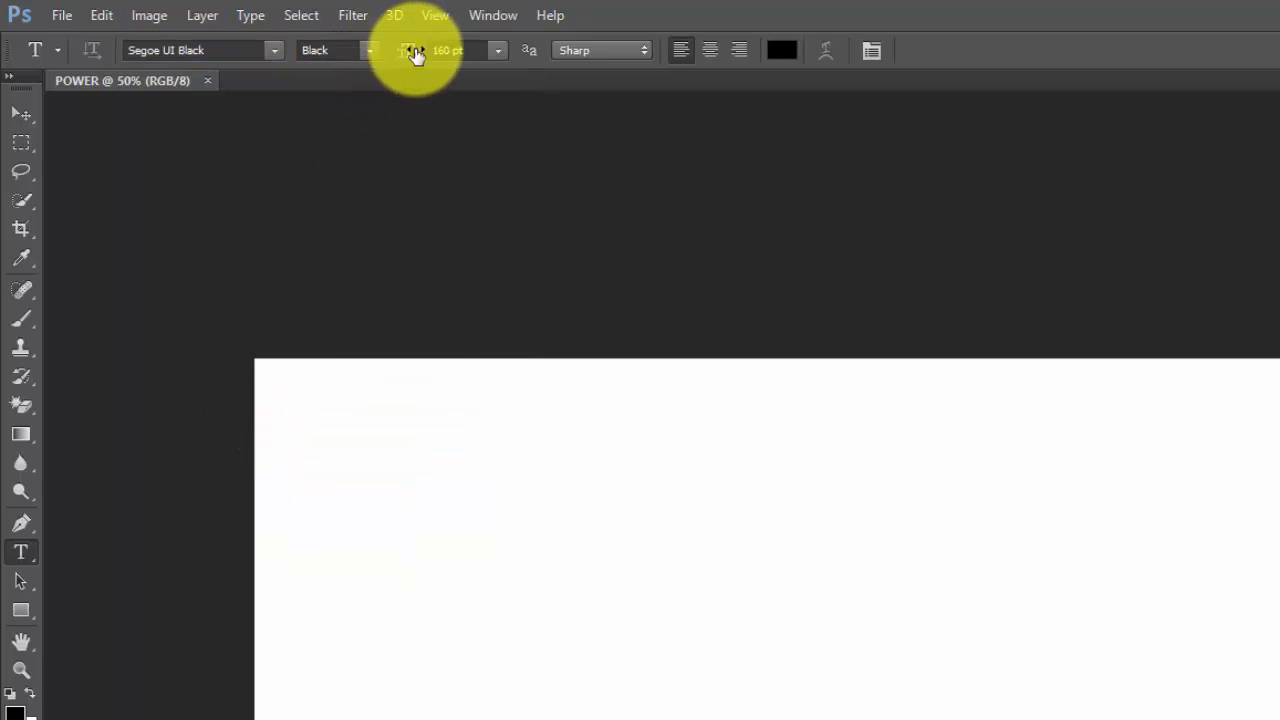
click(453, 50)
drag(453, 50, 428, 50)
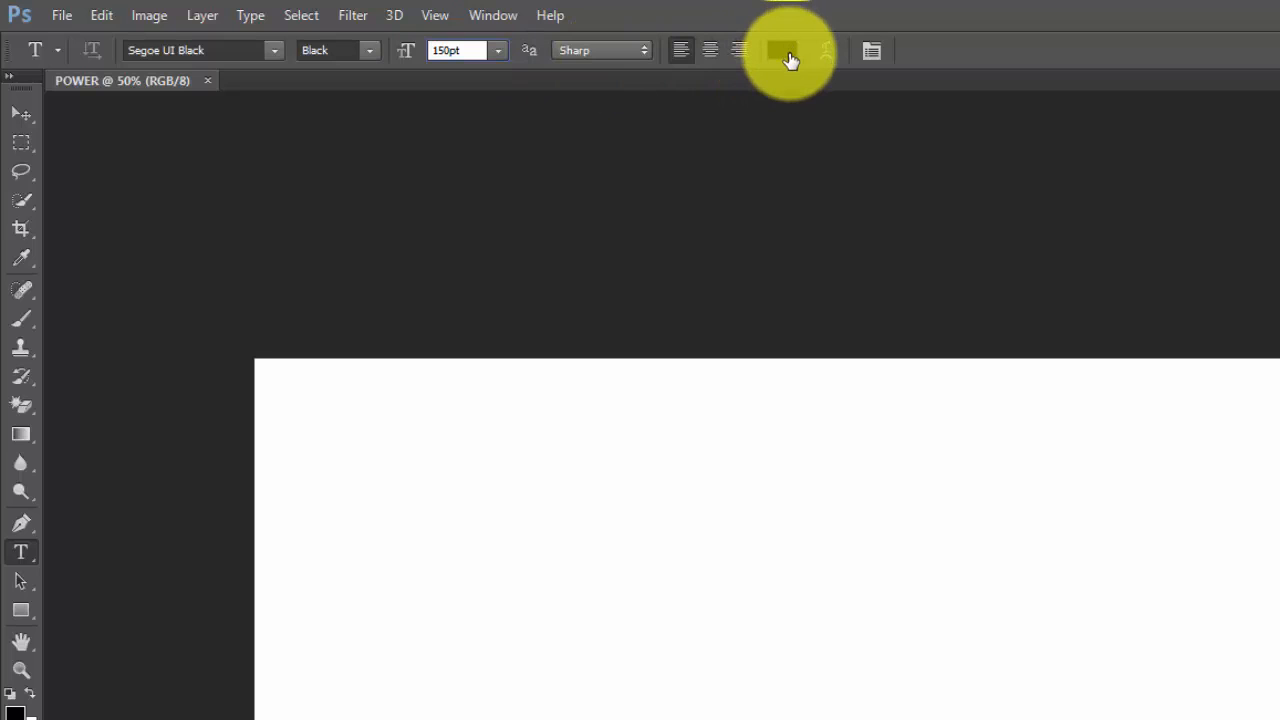
click(782, 51)
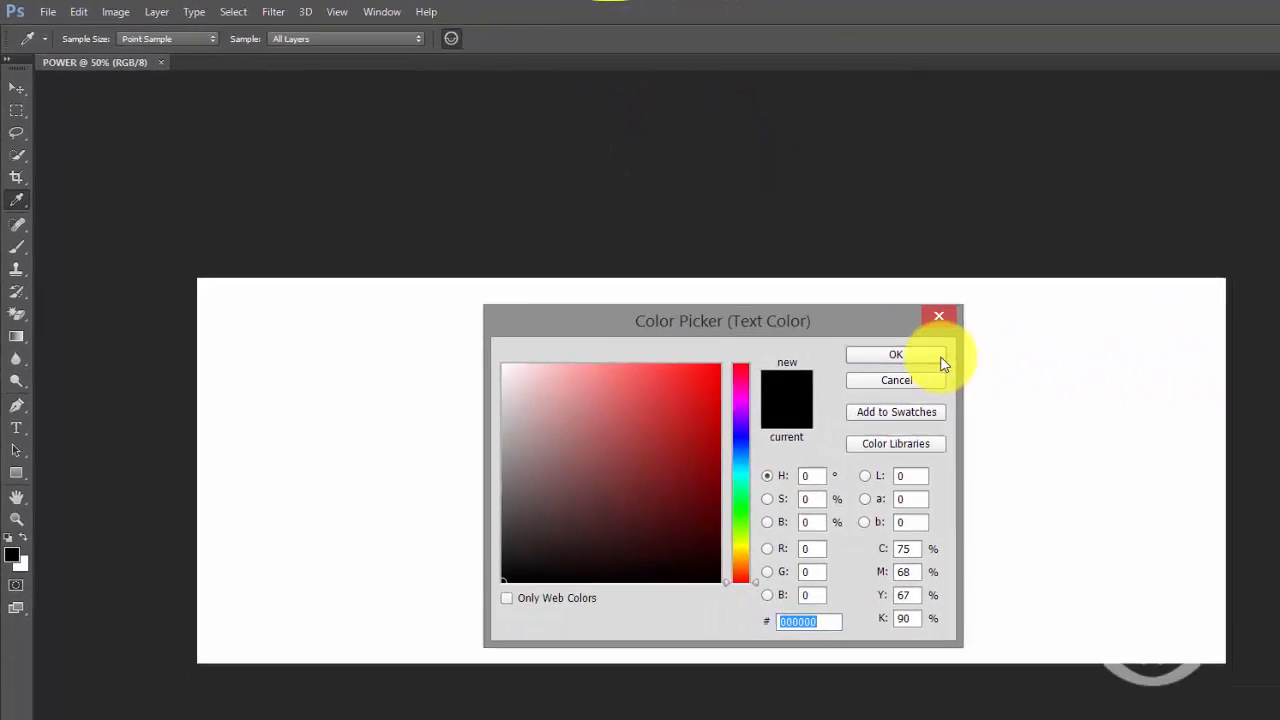
click(1146, 450)
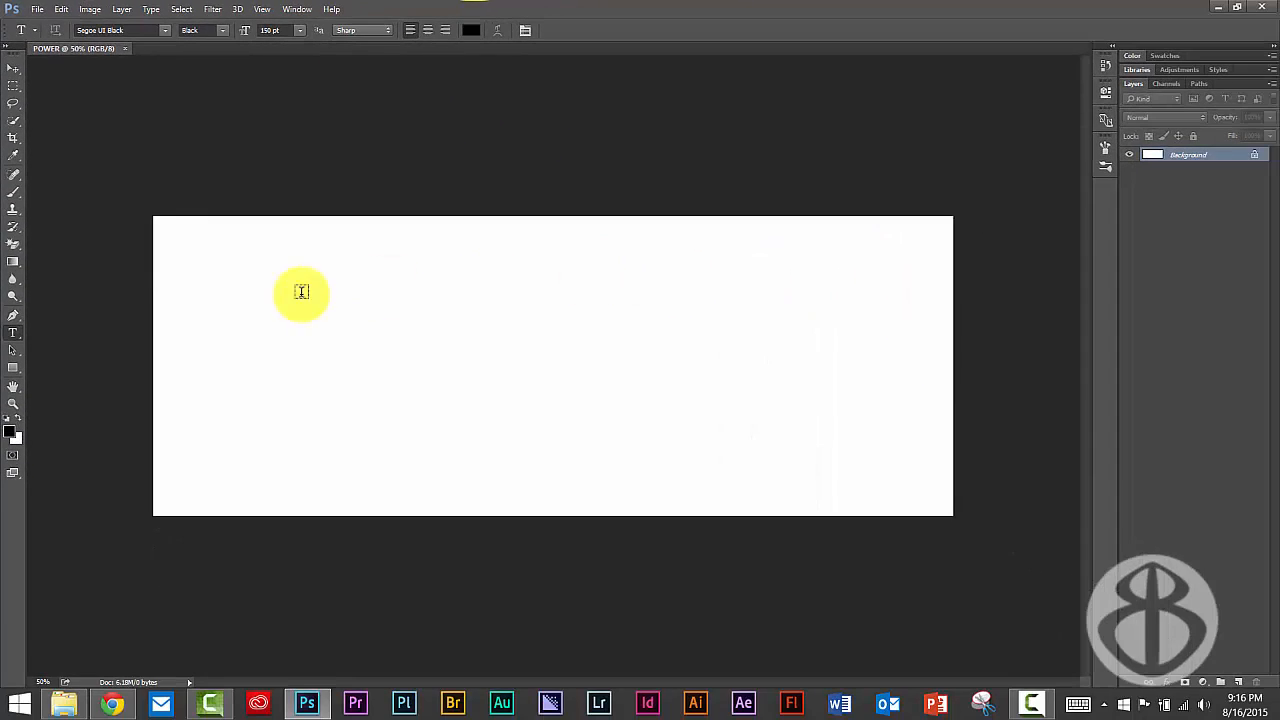
- Add the letter P as text and move it to the vertical middle near the canvas's left edge
click(169, 347)
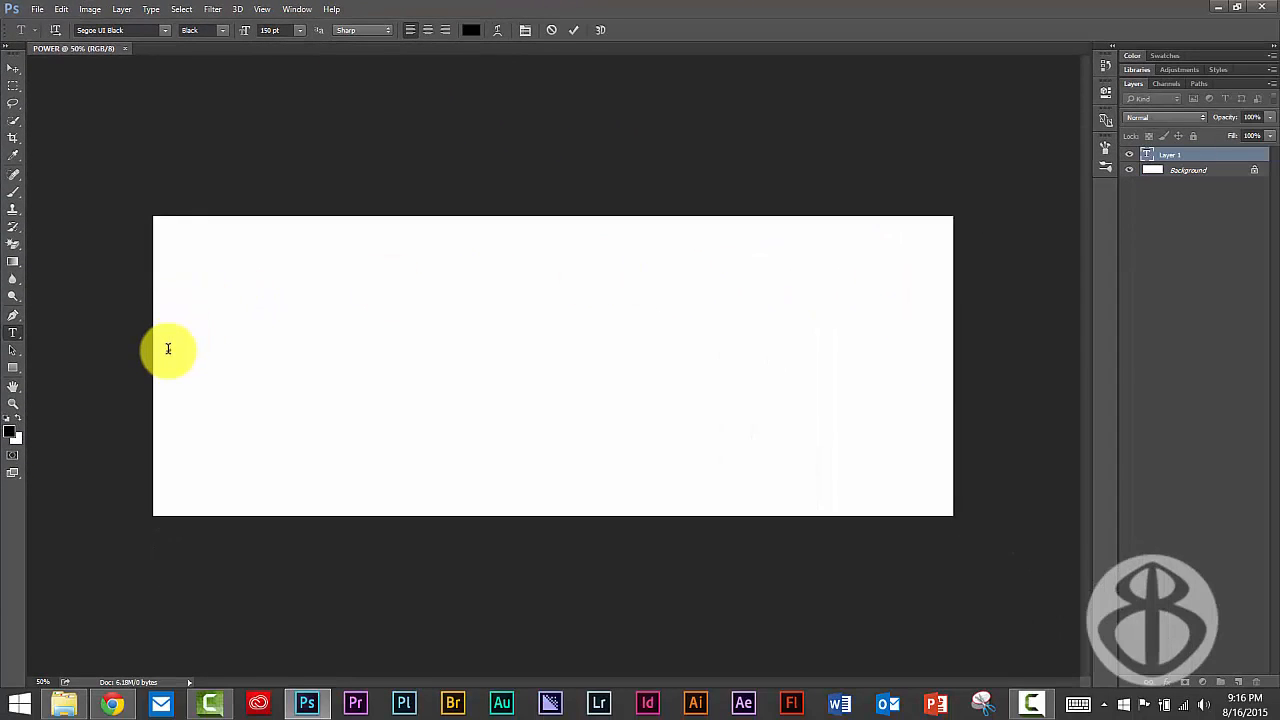
text(P)
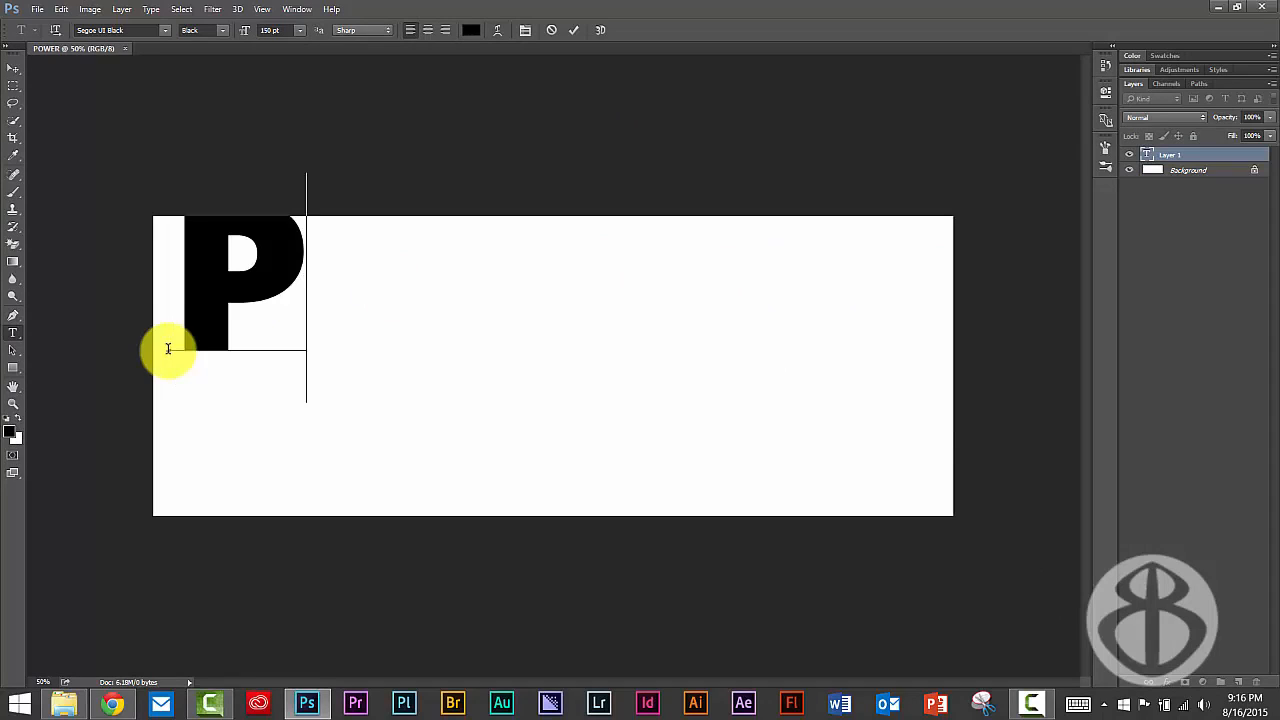
click(13, 71)
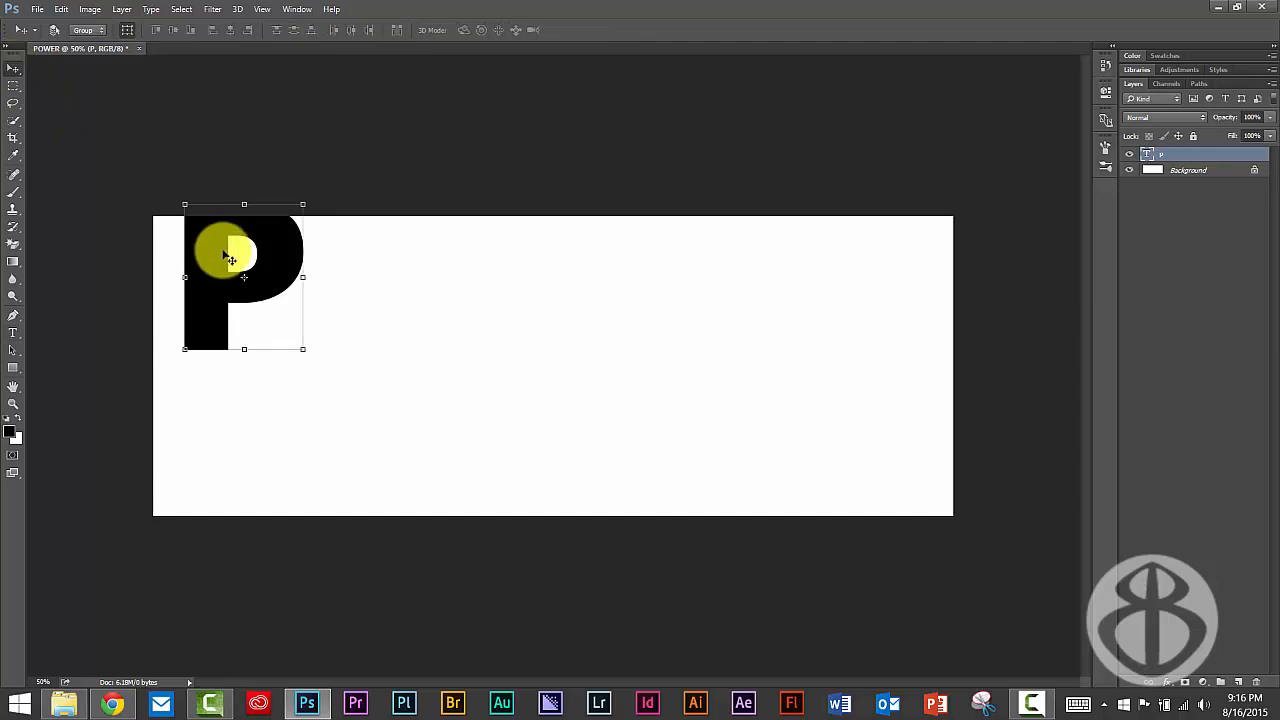
drag(232, 252, 213, 352)
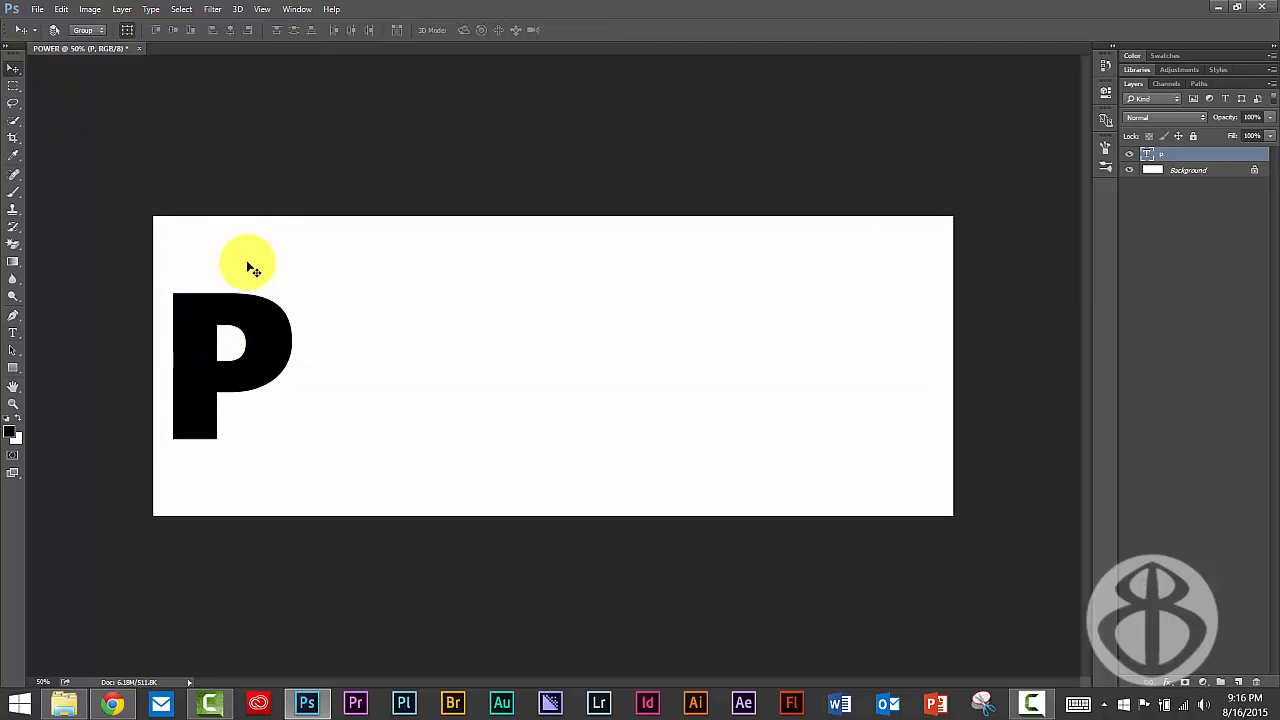
- Add the character 0 on its own text layer and place it beside the P on the same baseline
click(13, 332)
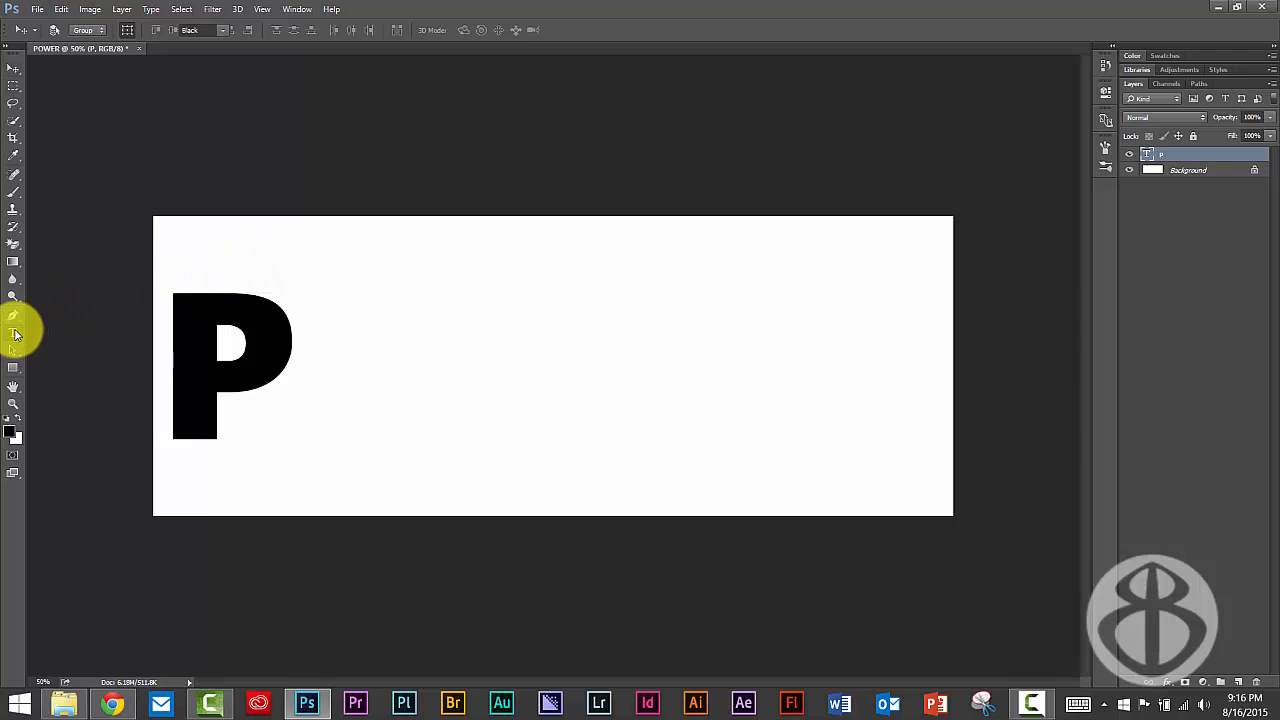
click(311, 377)
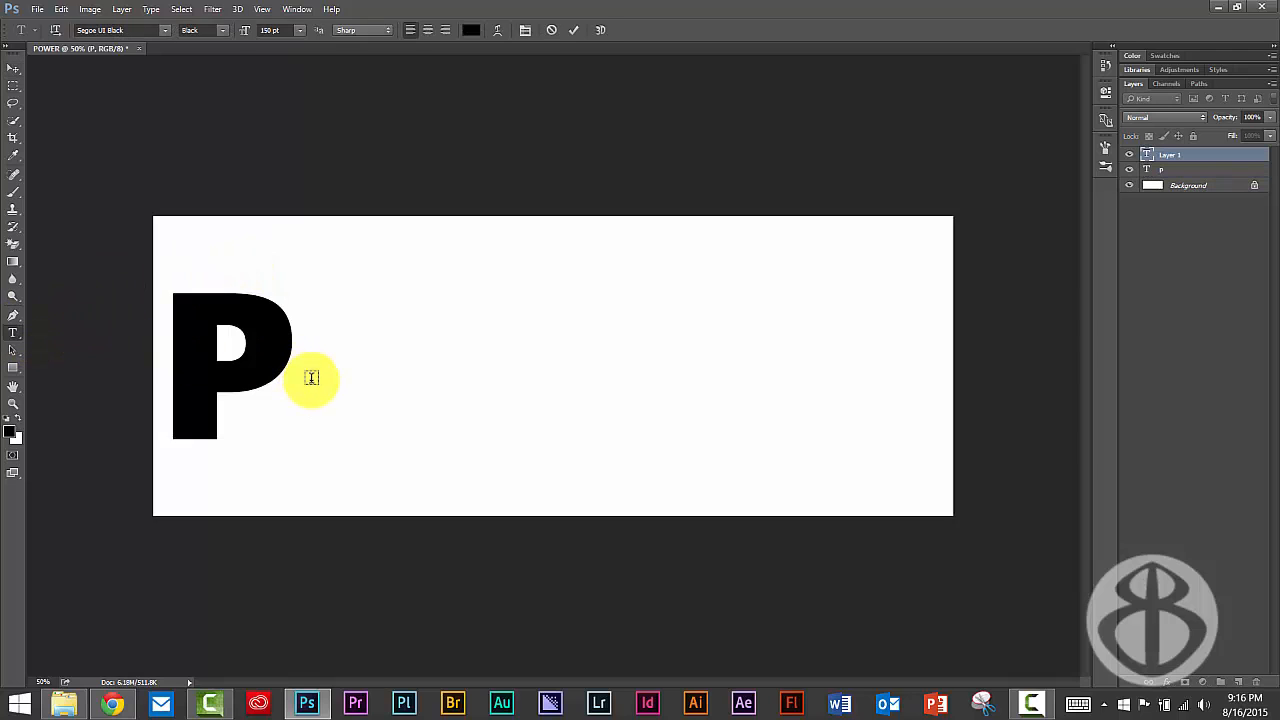
text(0)
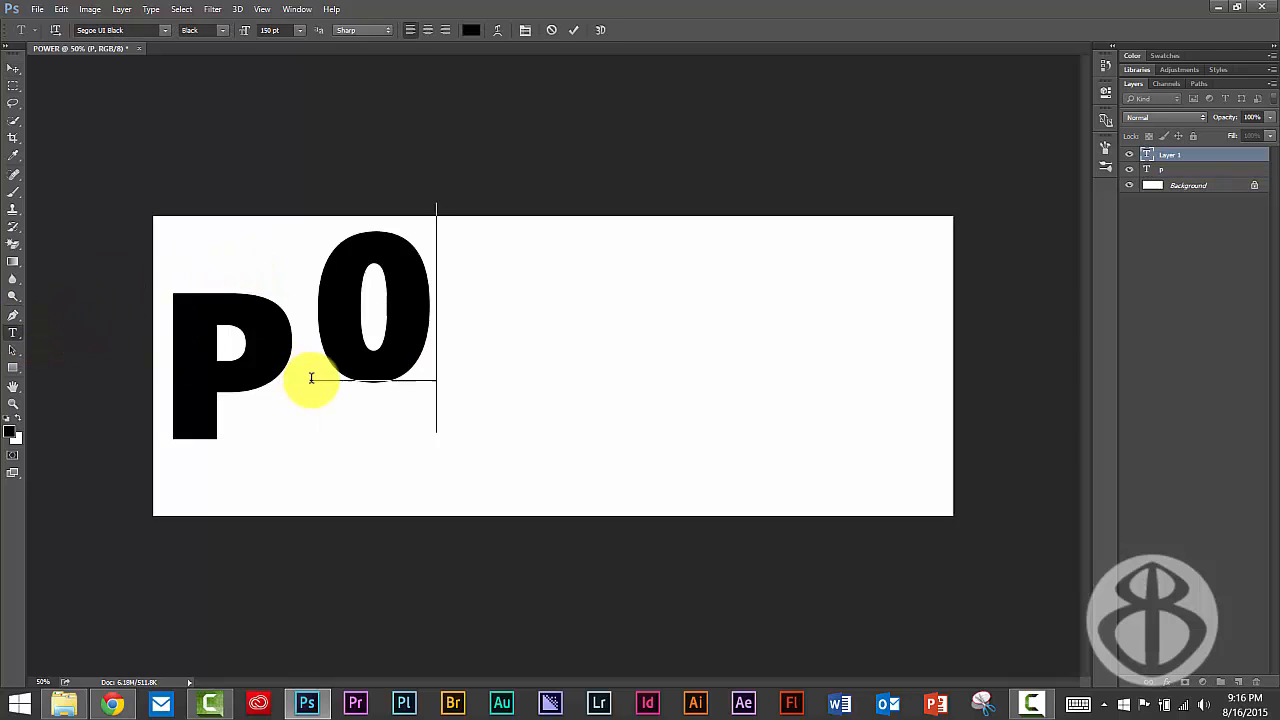
click(13, 67)
drag(342, 276, 338, 322)
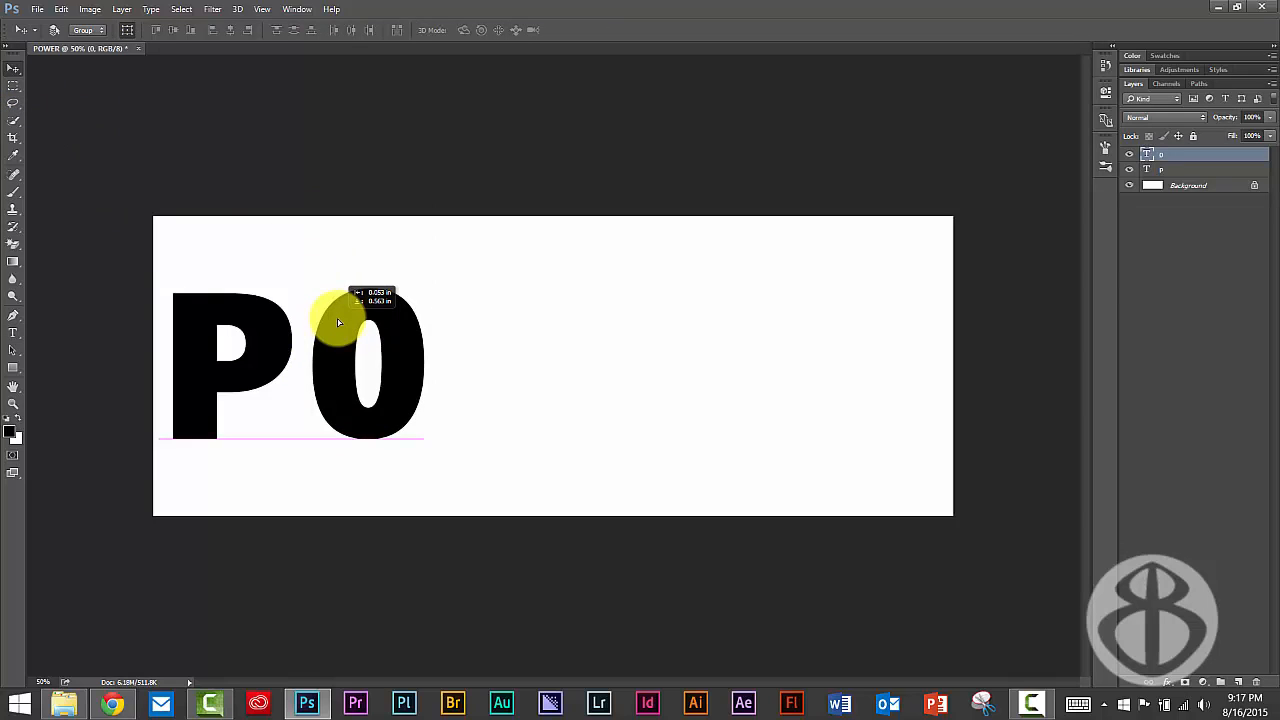
drag(338, 322, 337, 320)
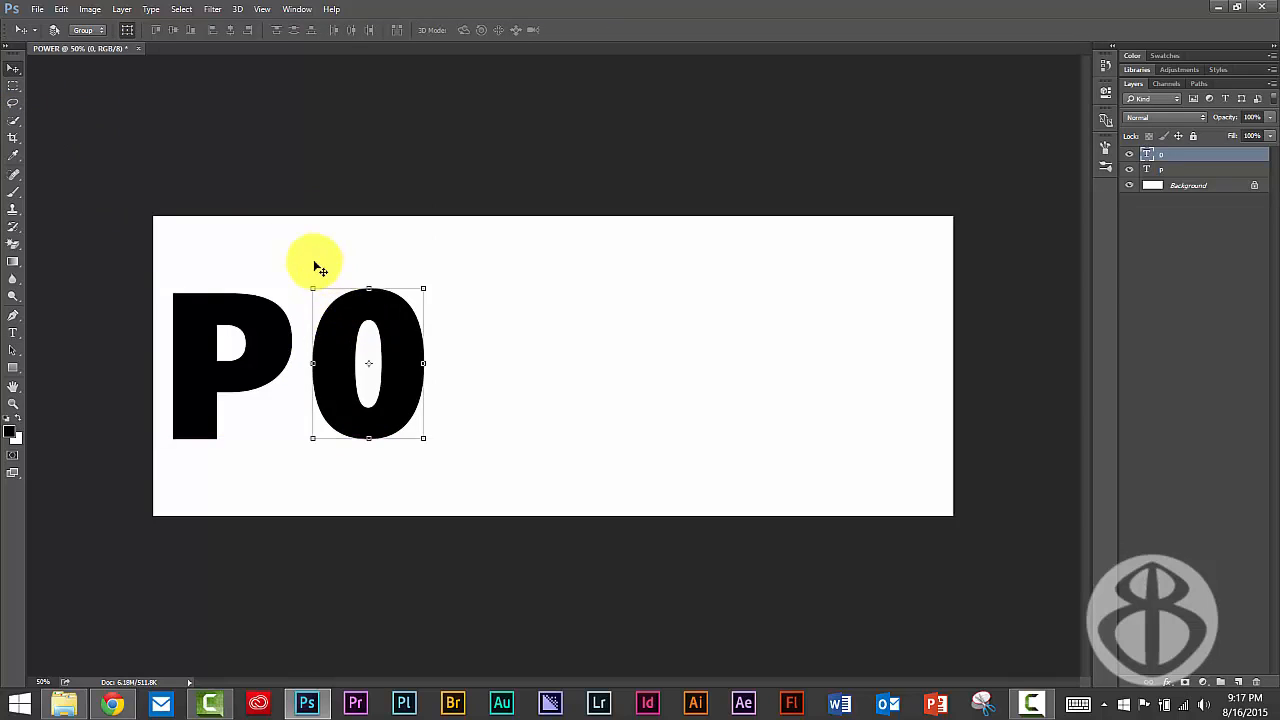
- Add the letter W on its own text layer and align it right after the 0 on the same baseline
click(13, 332)
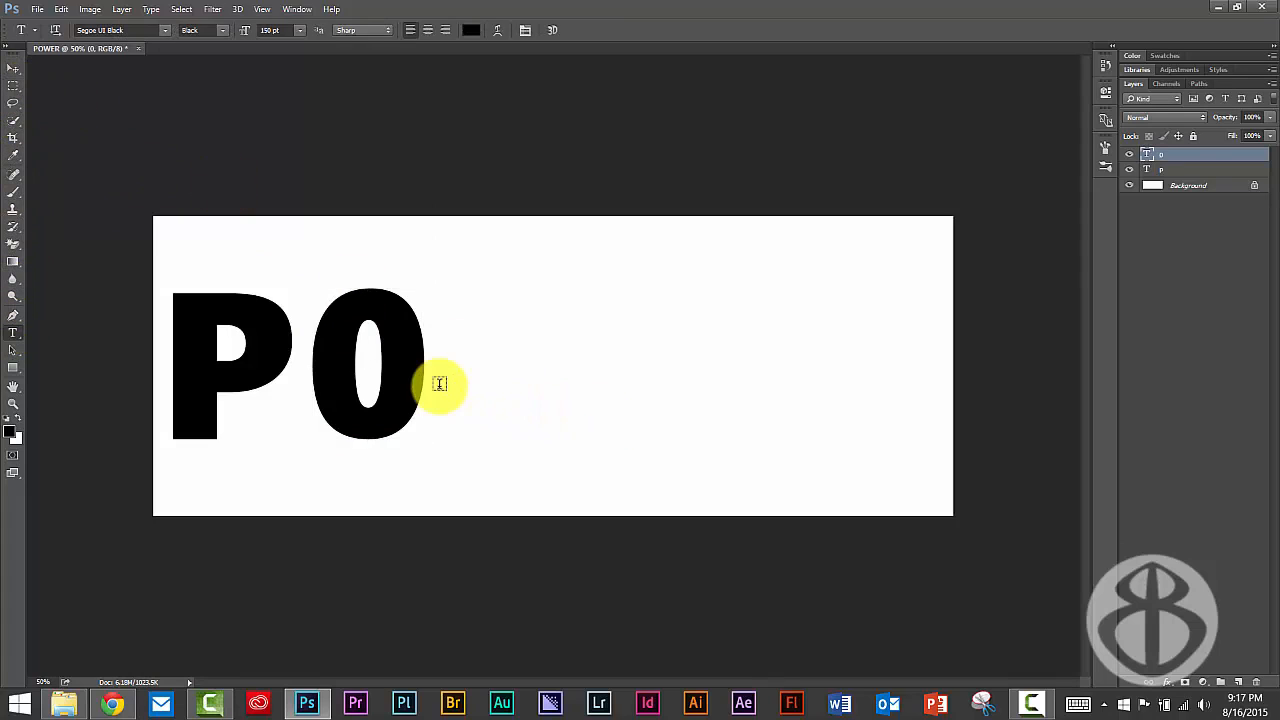
click(440, 384)
text(W)
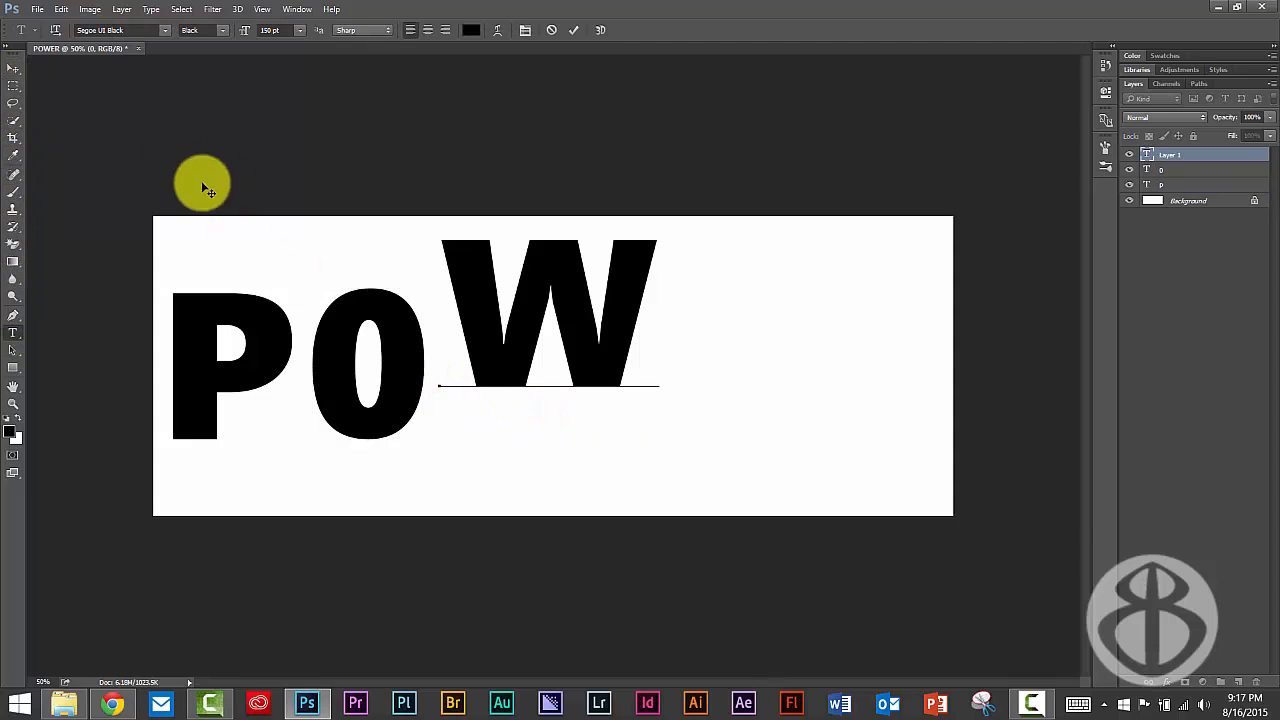
click(18, 72)
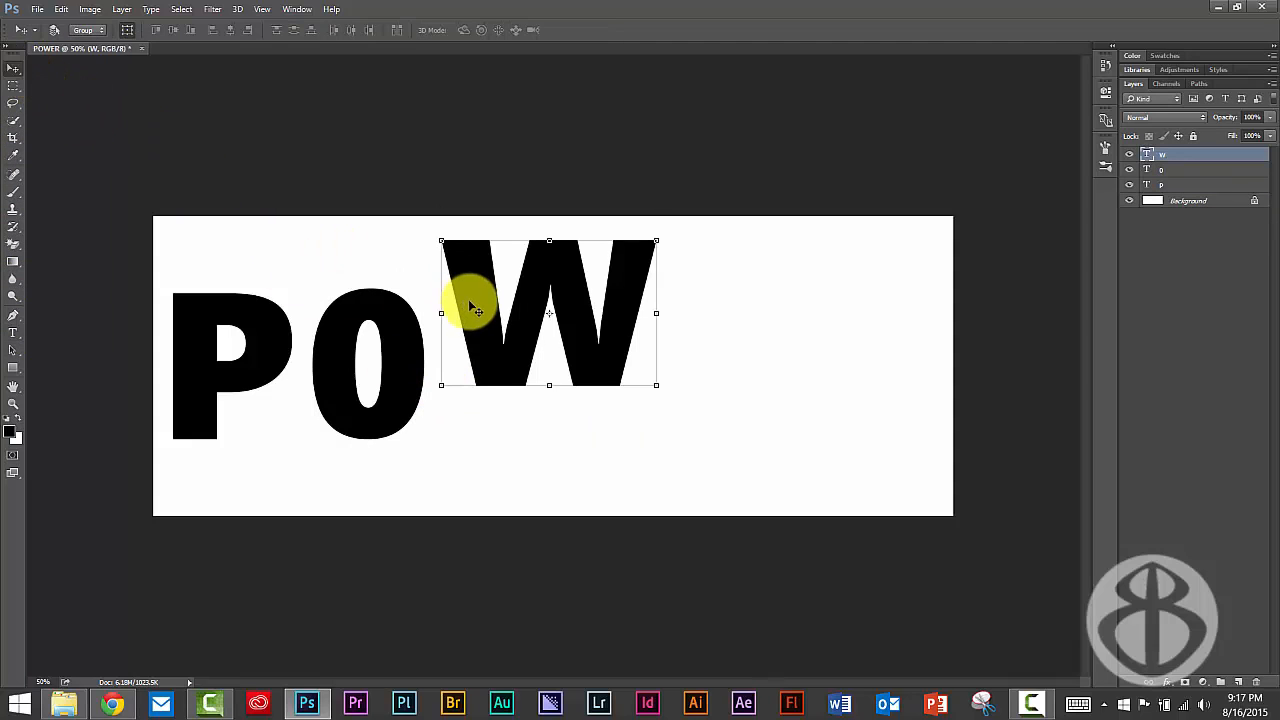
drag(468, 299, 457, 354)
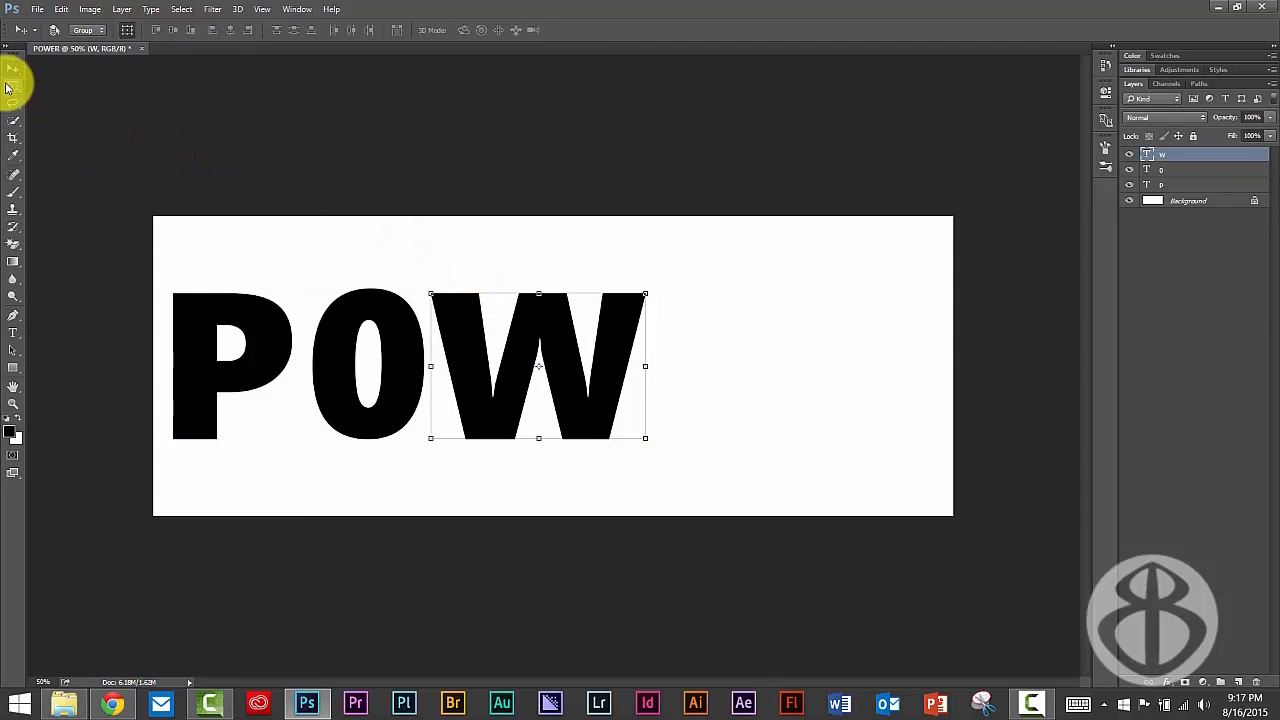
- Add the letter E on its own text layer and align it after the W on the same baseline
click(14, 330)
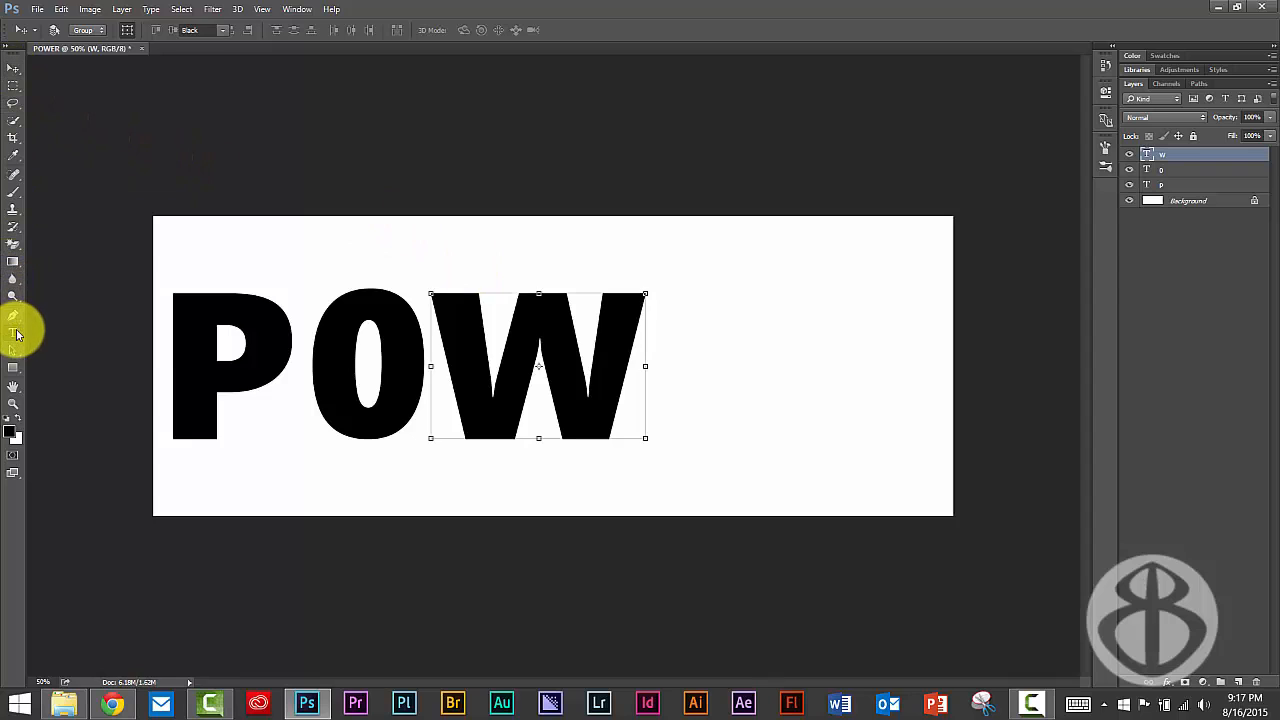
click(663, 381)
text(E)
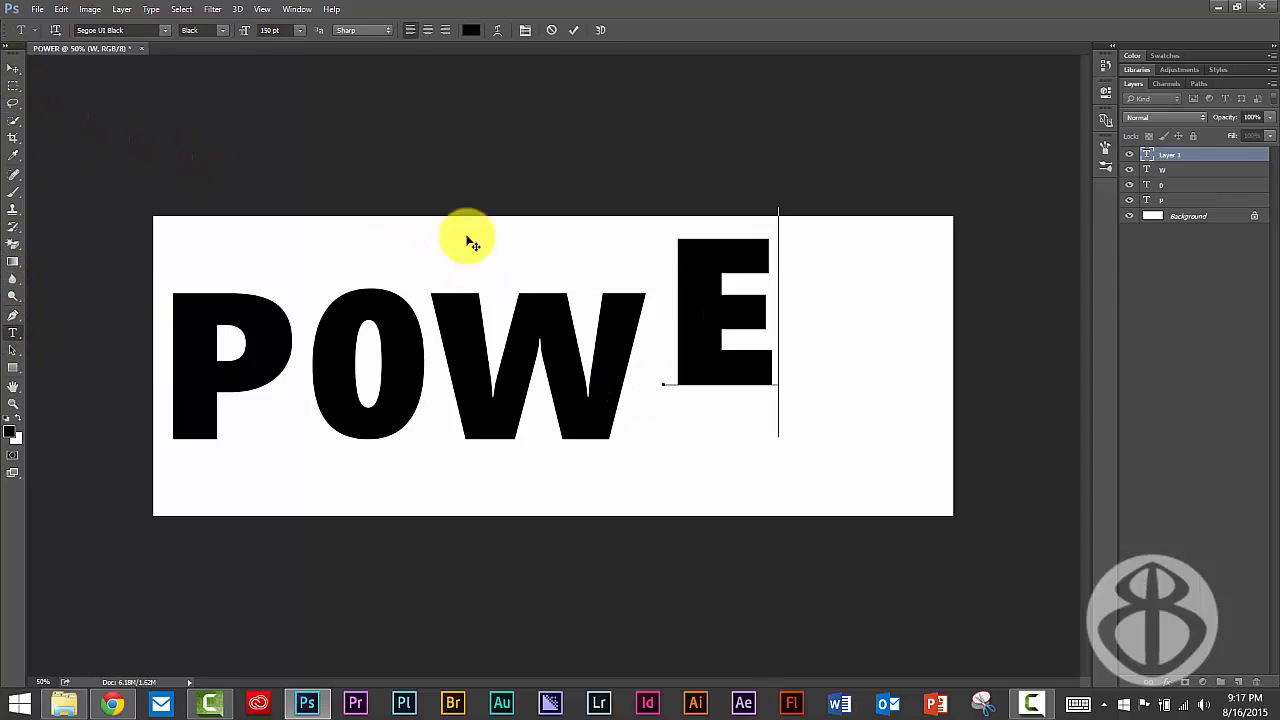
click(13, 67)
drag(718, 282, 705, 328)
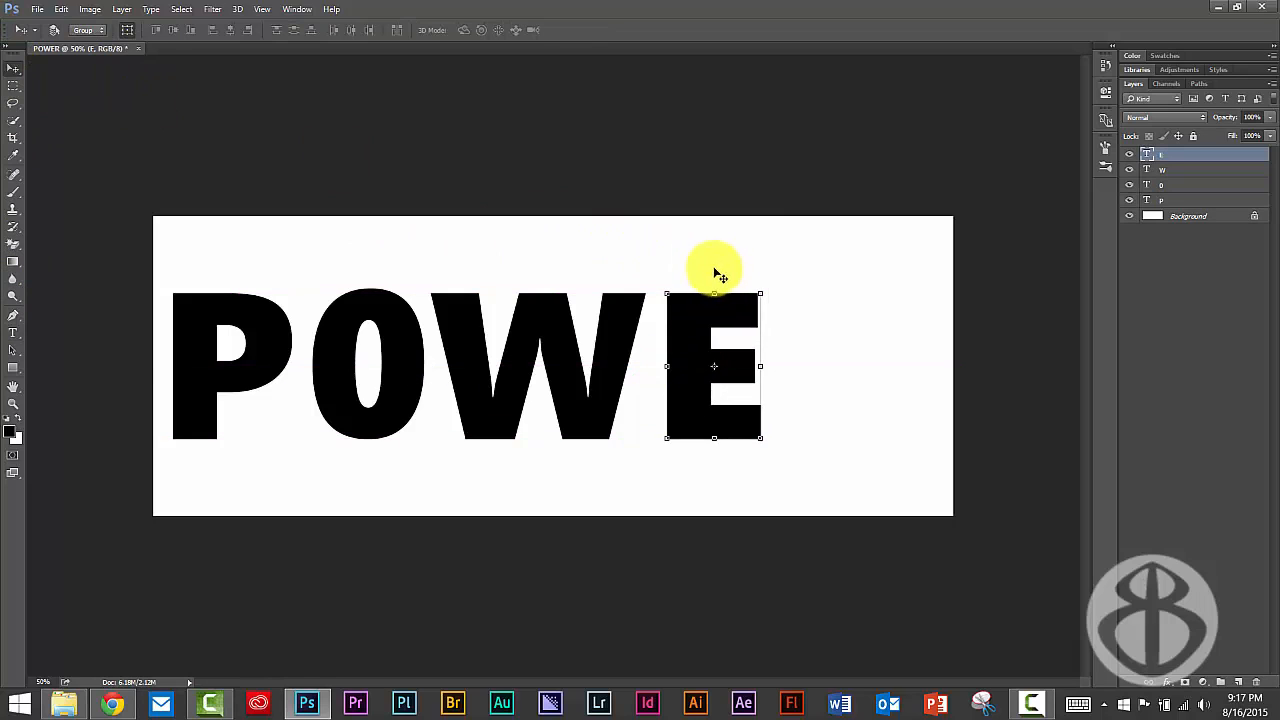
- Add the letter R on its own text layer and align it after the E, adjusting its spacing
click(15, 330)
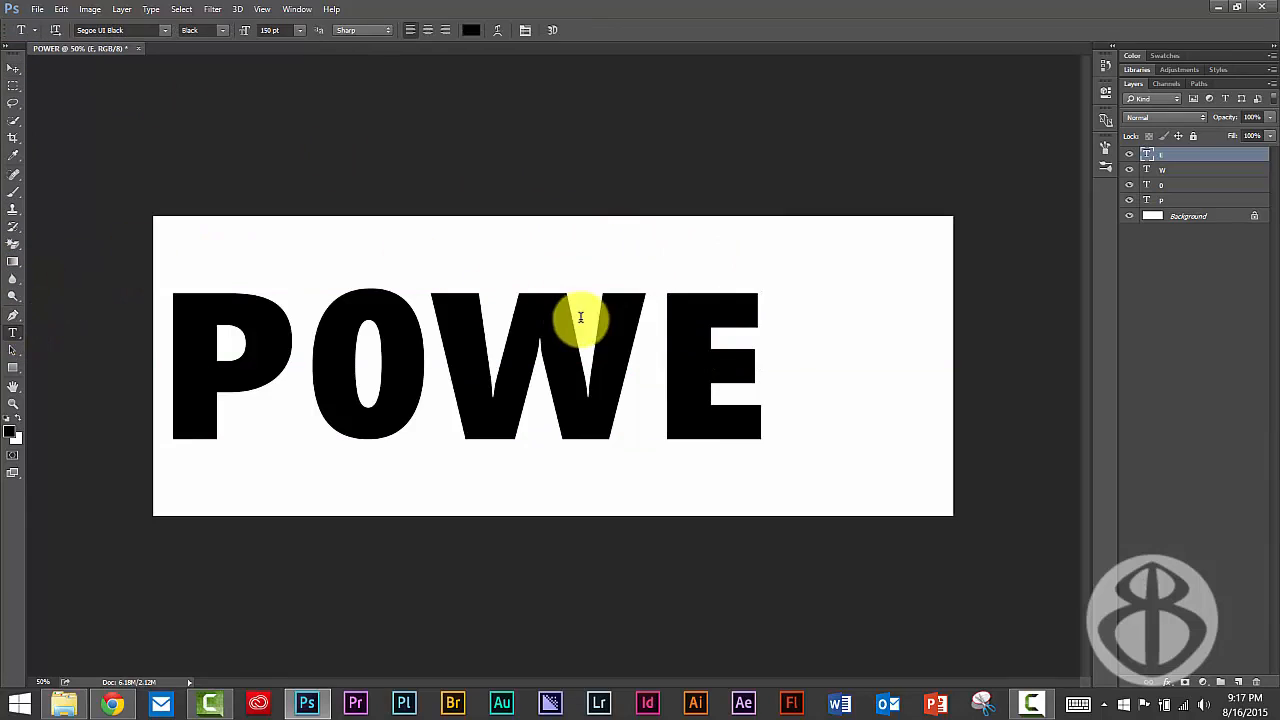
click(790, 347)
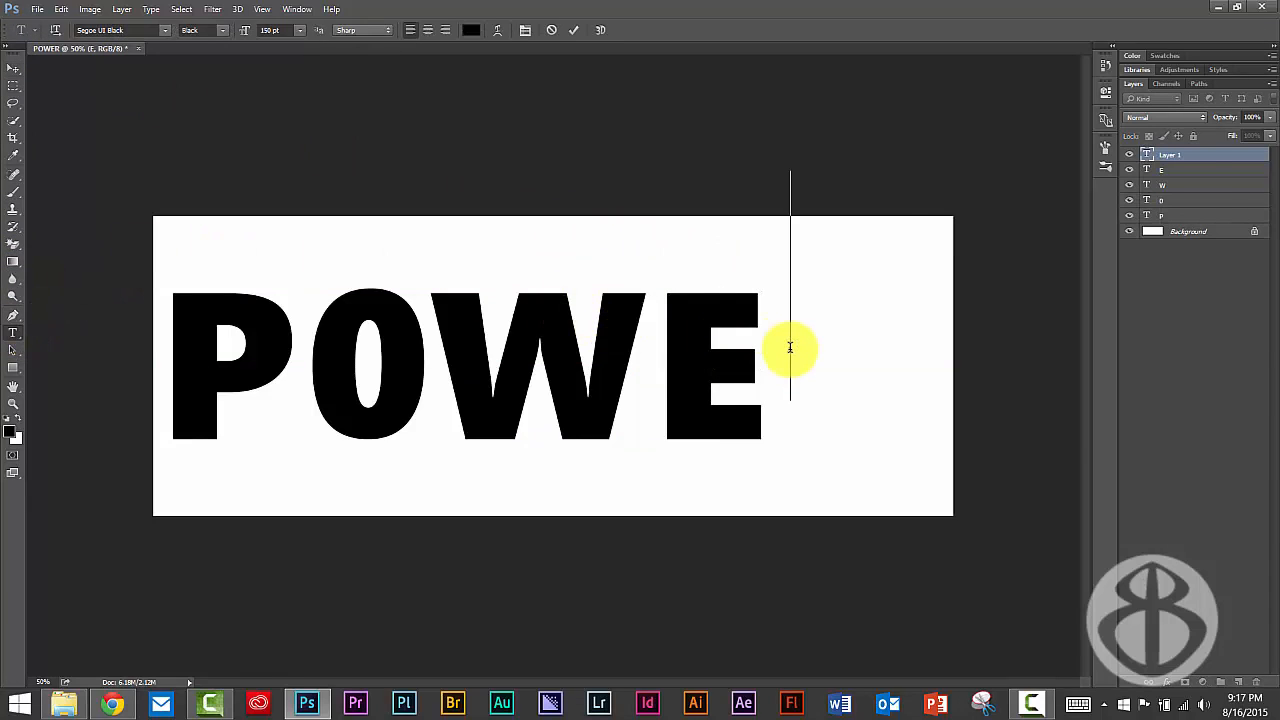
text(R)
click(13, 67)
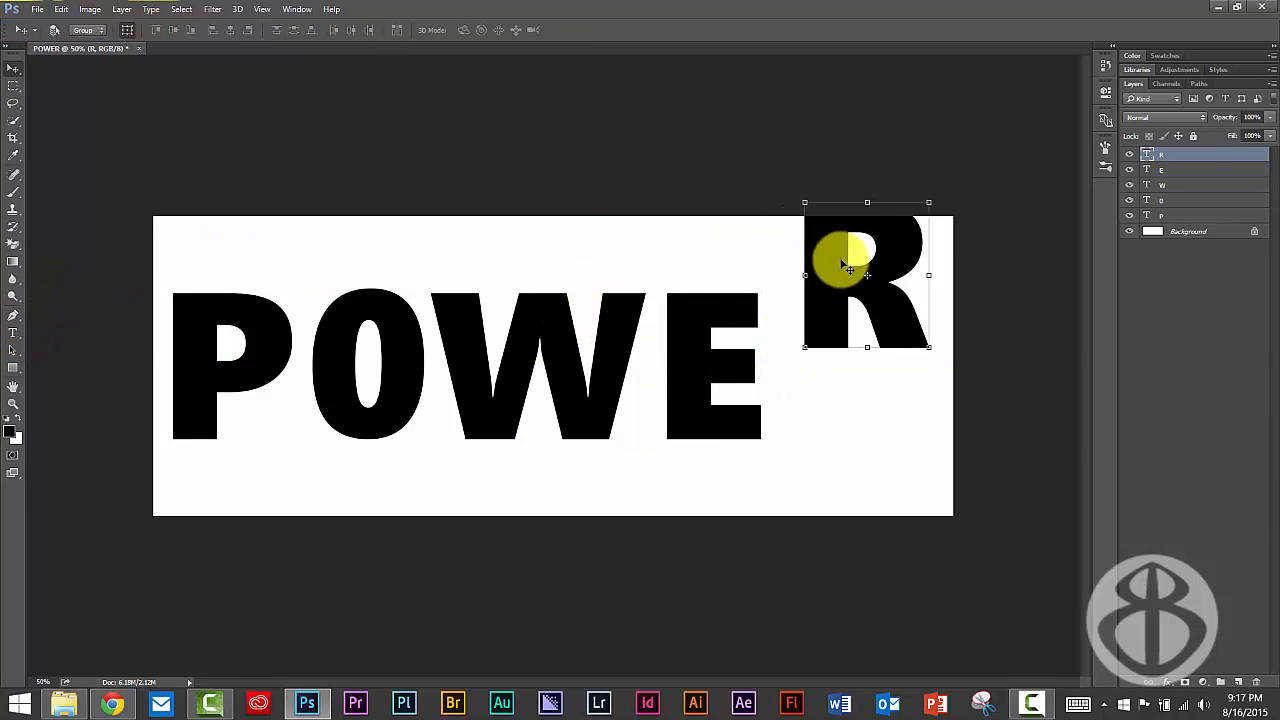
drag(848, 268, 820, 362)
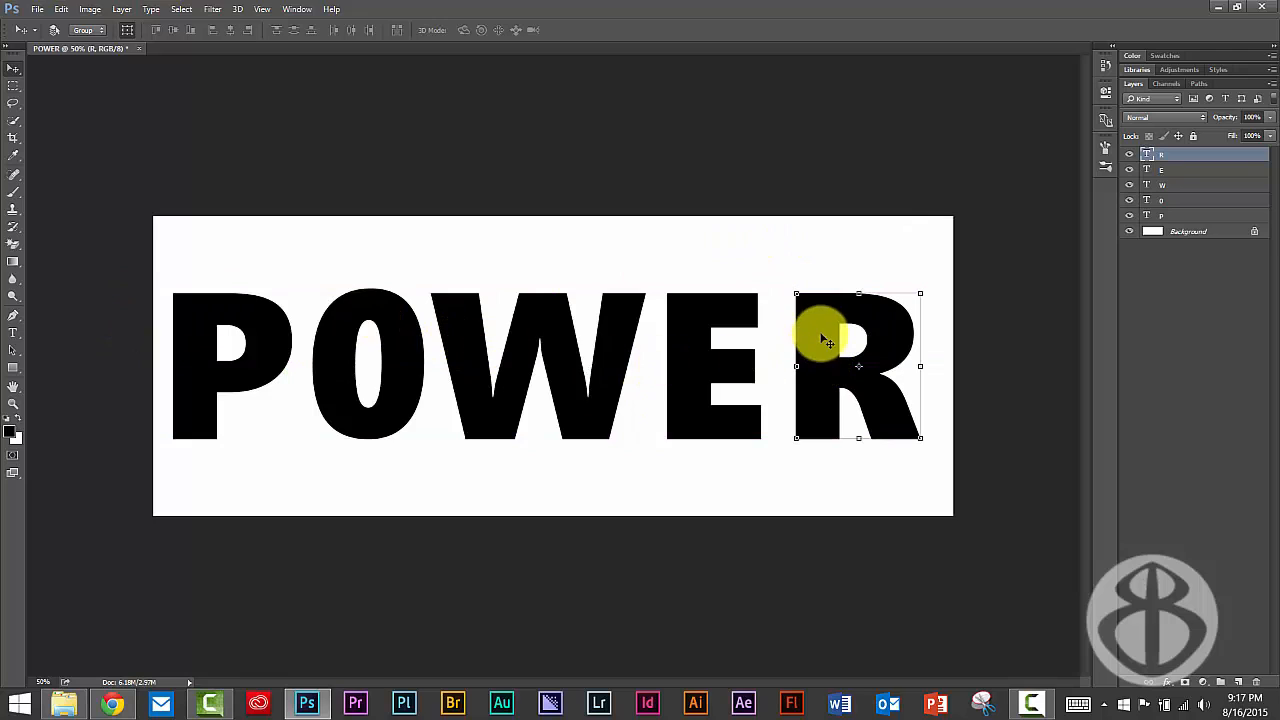
drag(822, 338, 805, 338)
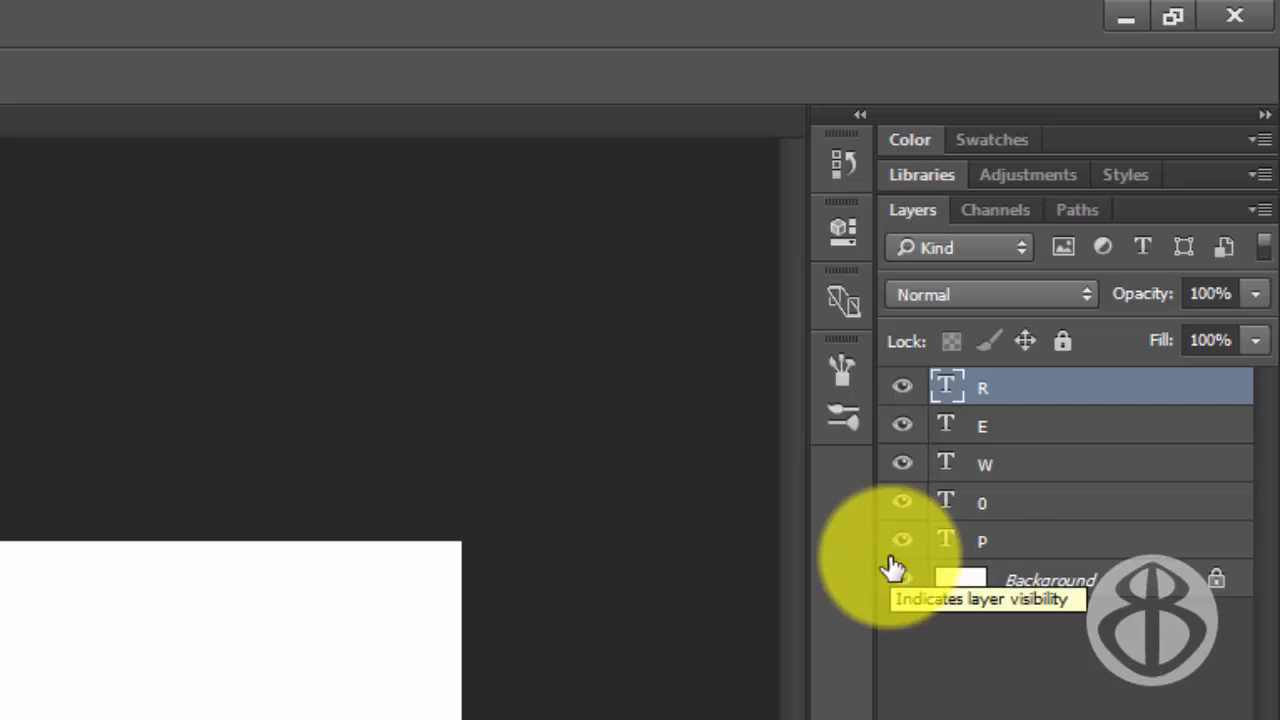
- Place power-wave.jpg as an embedded image directly above the P layer and position it over the letter P
click(1003, 548)
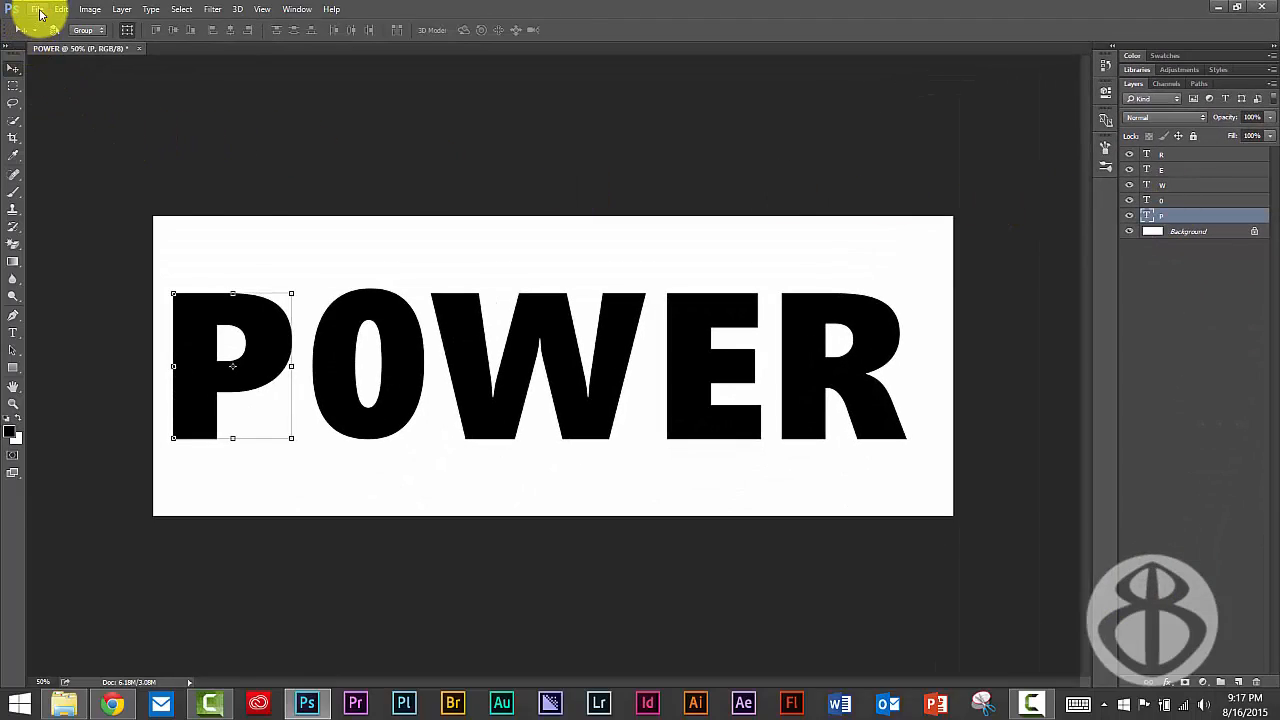
click(38, 9)
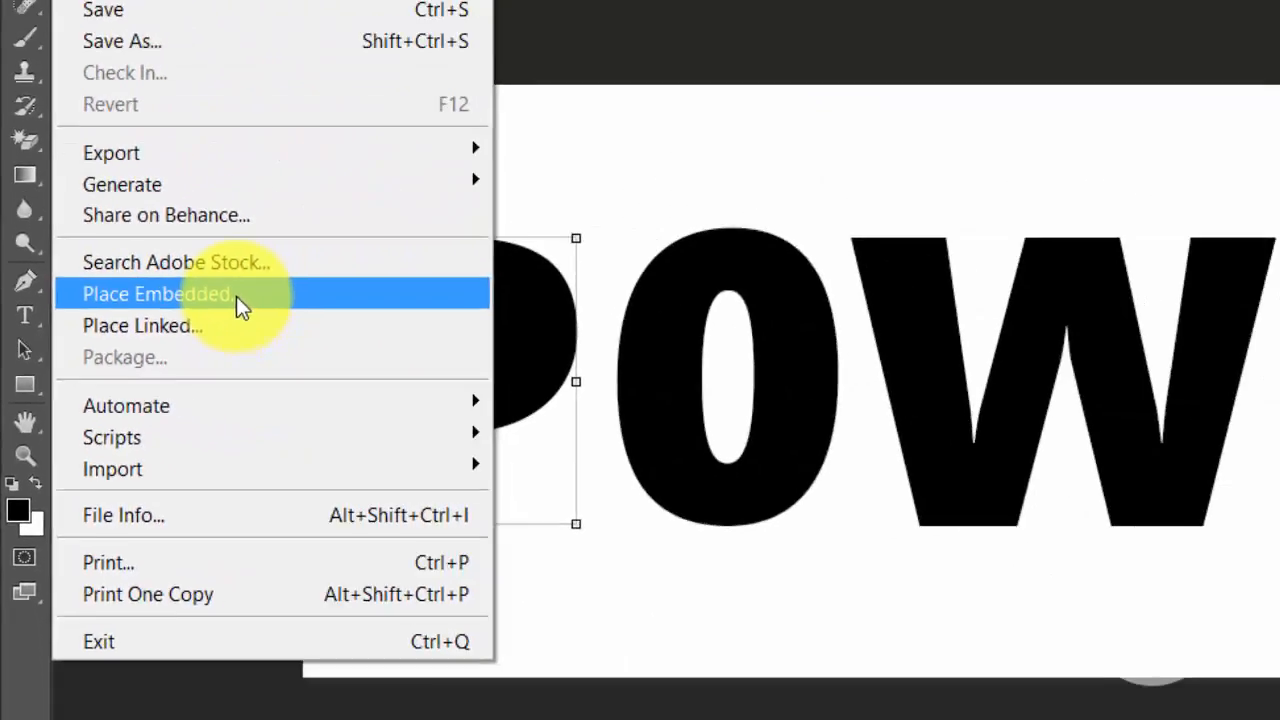
click(476, 250)
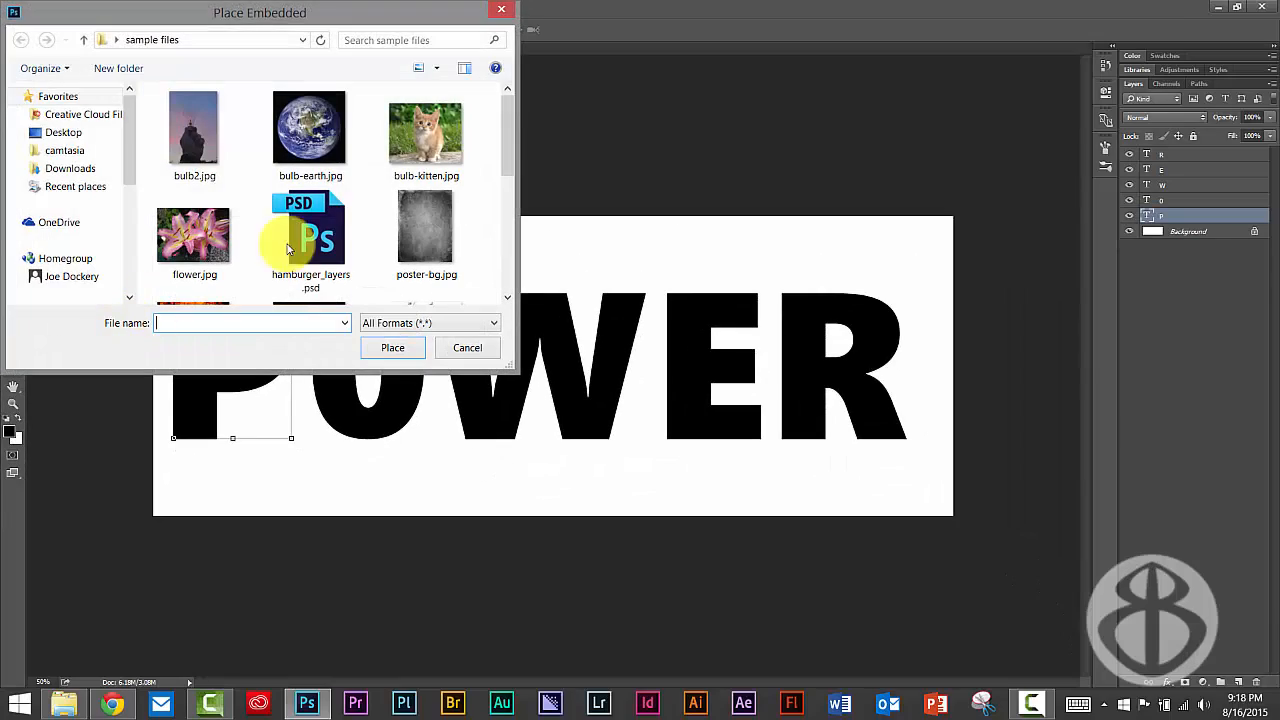
drag(509, 120, 505, 262)
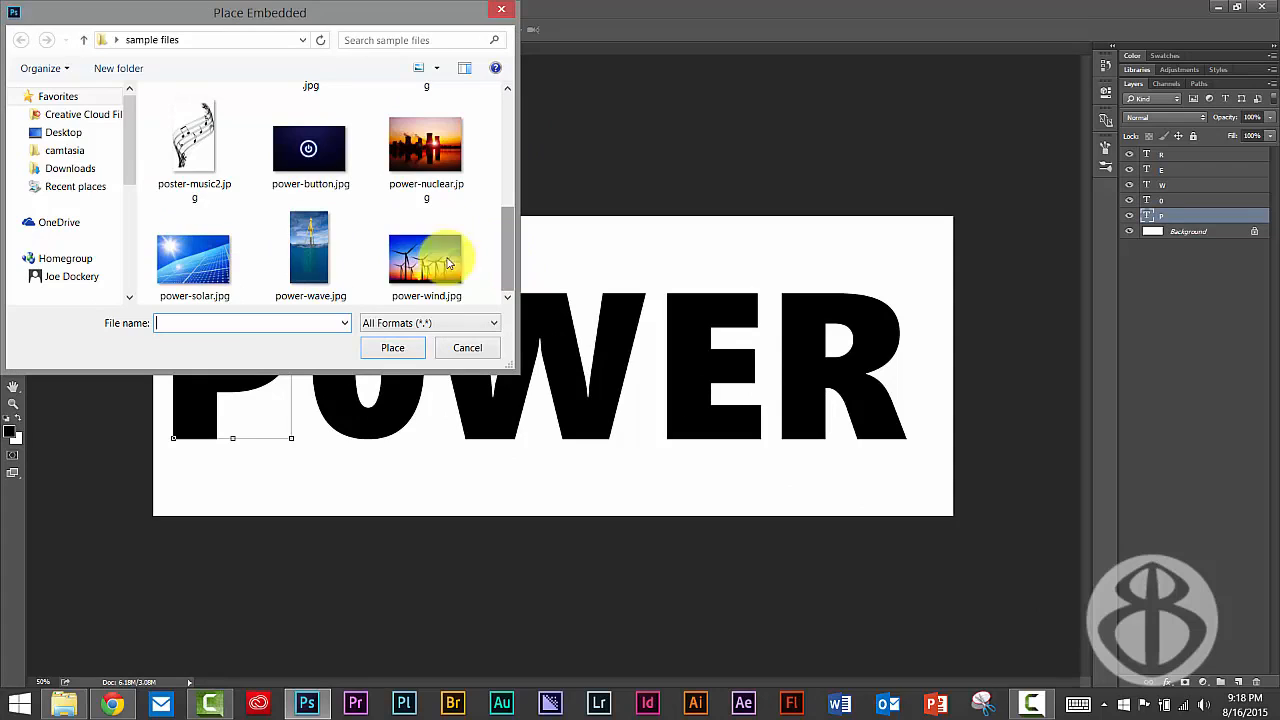
click(312, 258)
click(384, 348)
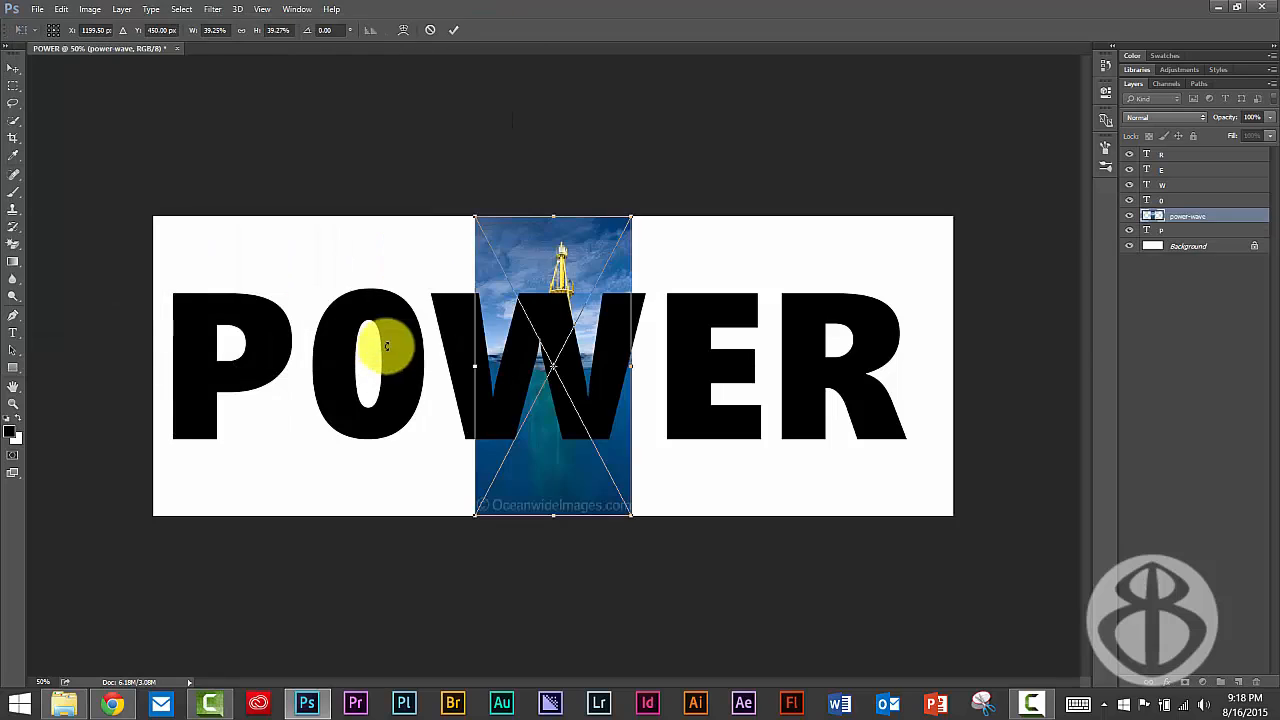
drag(529, 271, 219, 290)
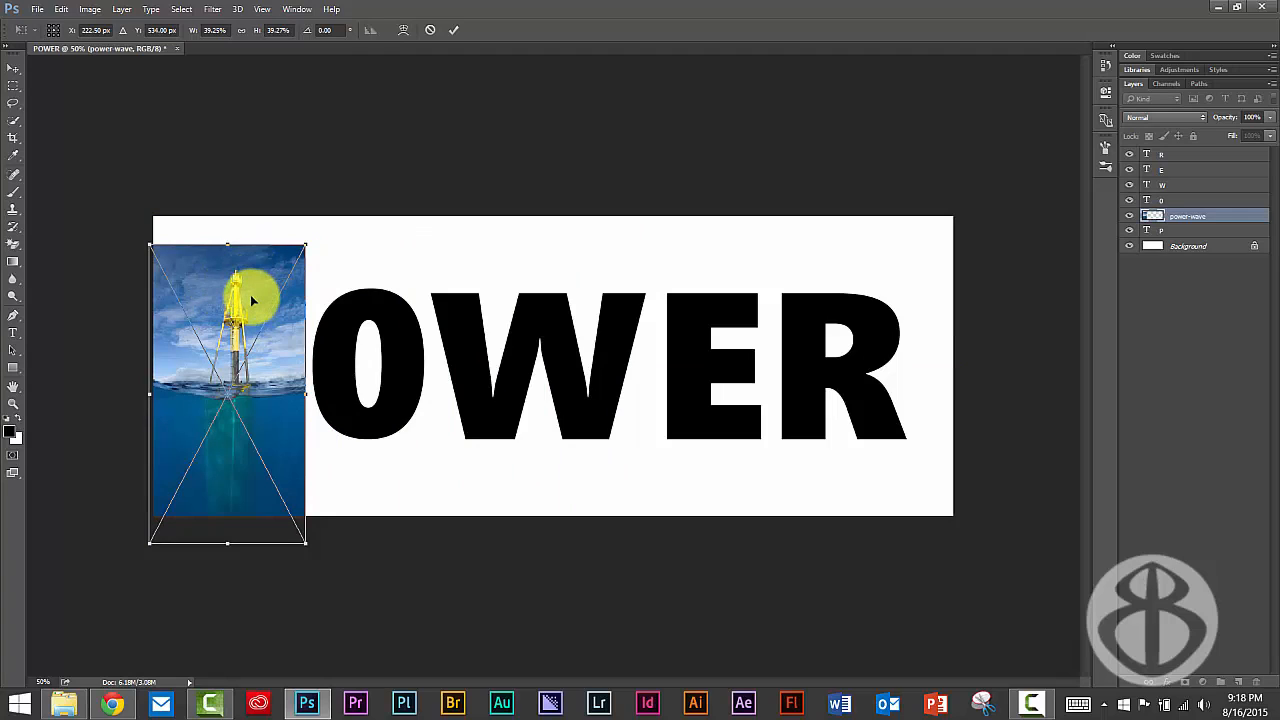
click(455, 33)
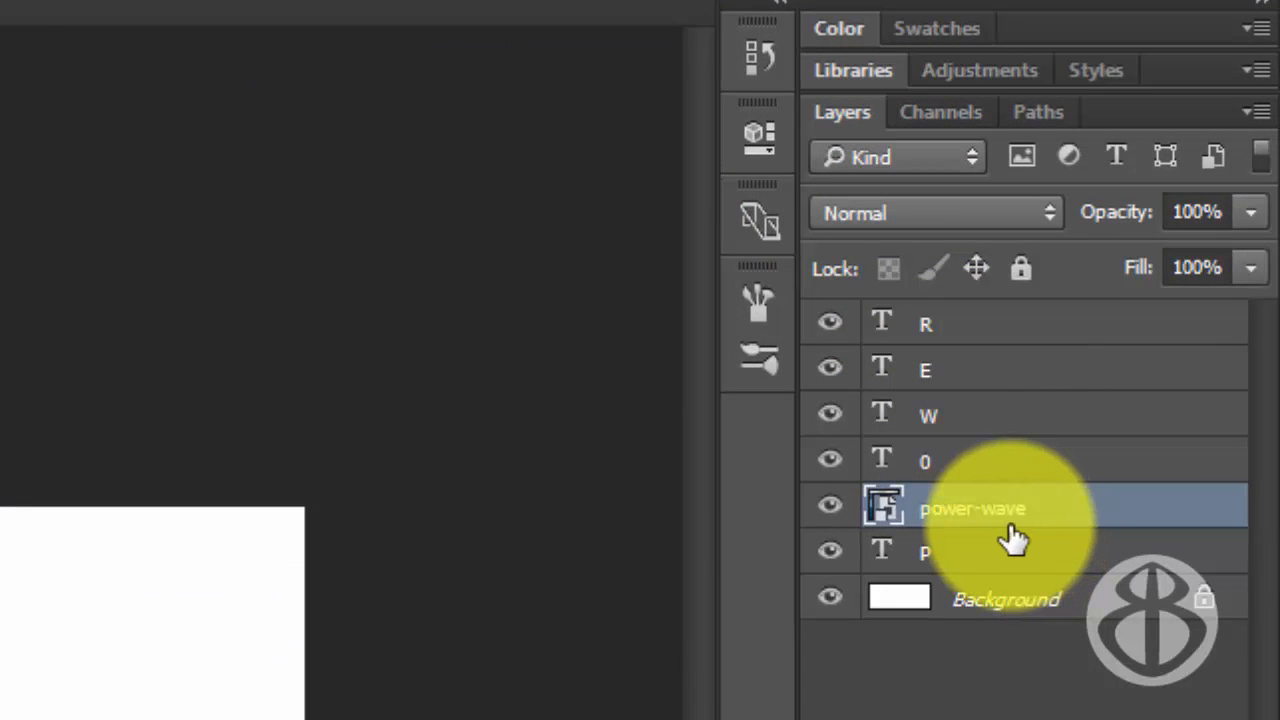
- Clip the power-wave image to the P layer and adjust it inside the letter, shifting it down and widening it slightly
key(alt)
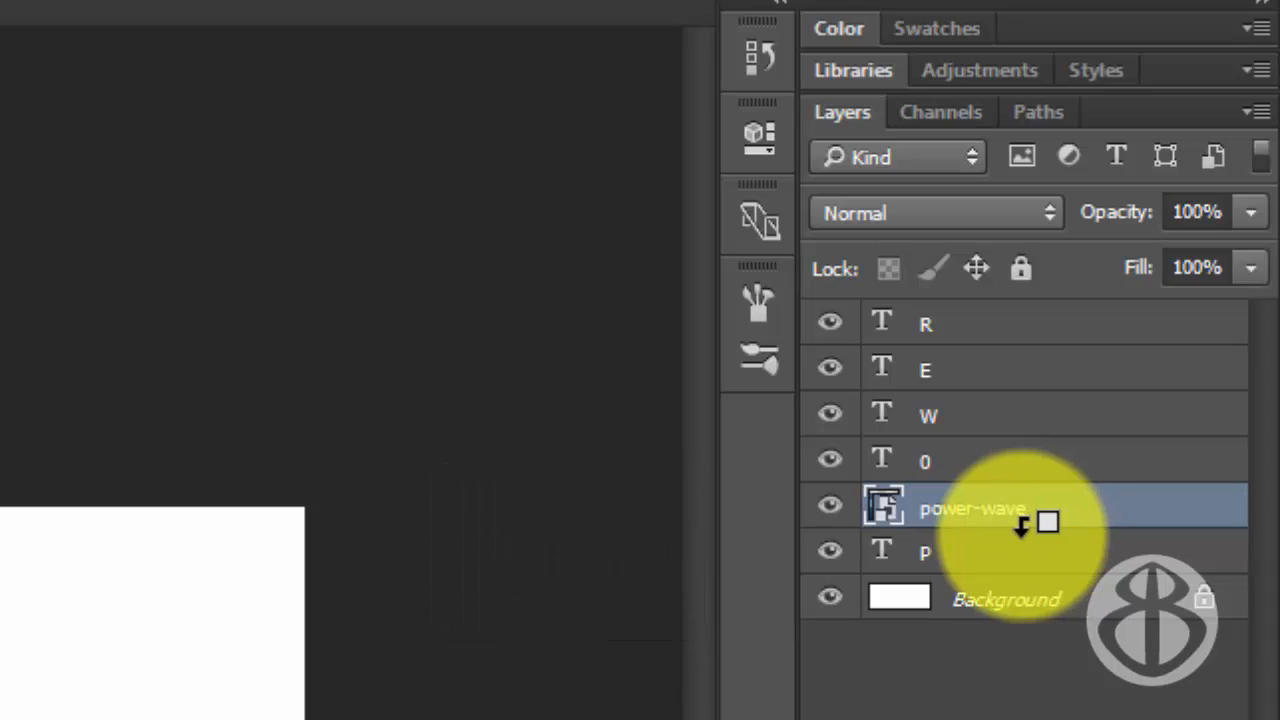
alt+click(1021, 525)
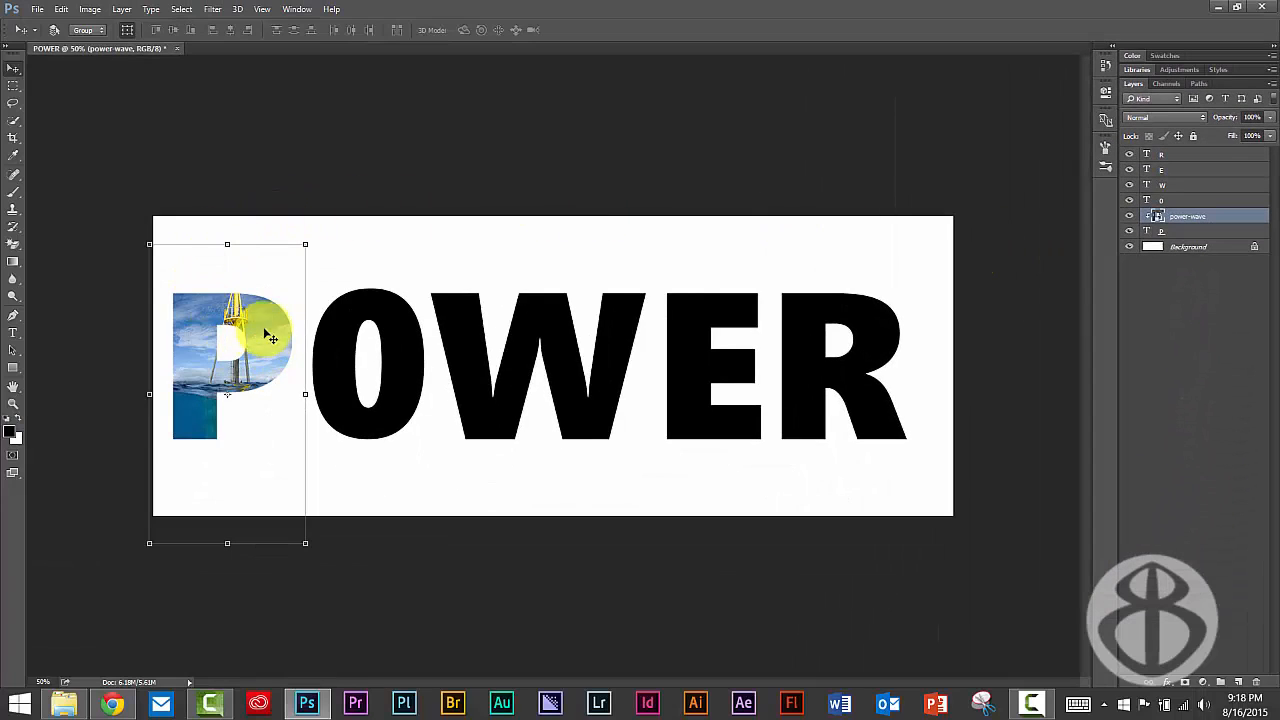
drag(267, 322, 257, 352)
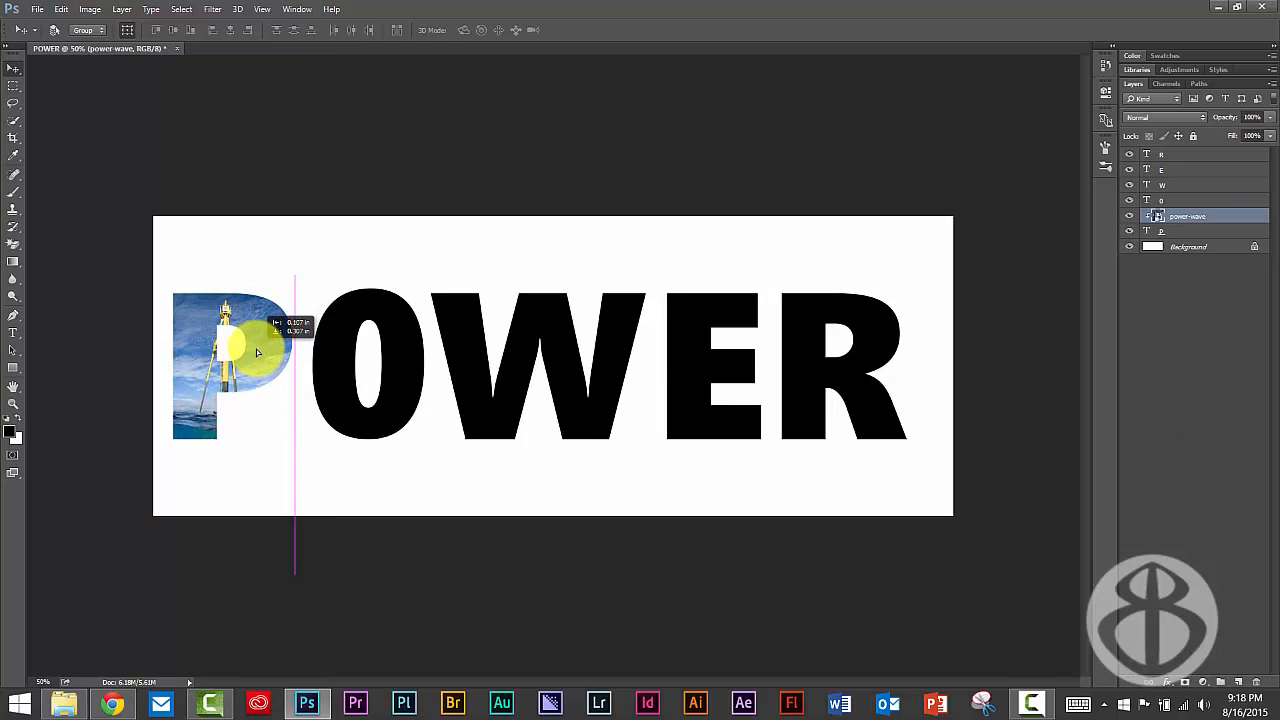
drag(257, 352, 260, 354)
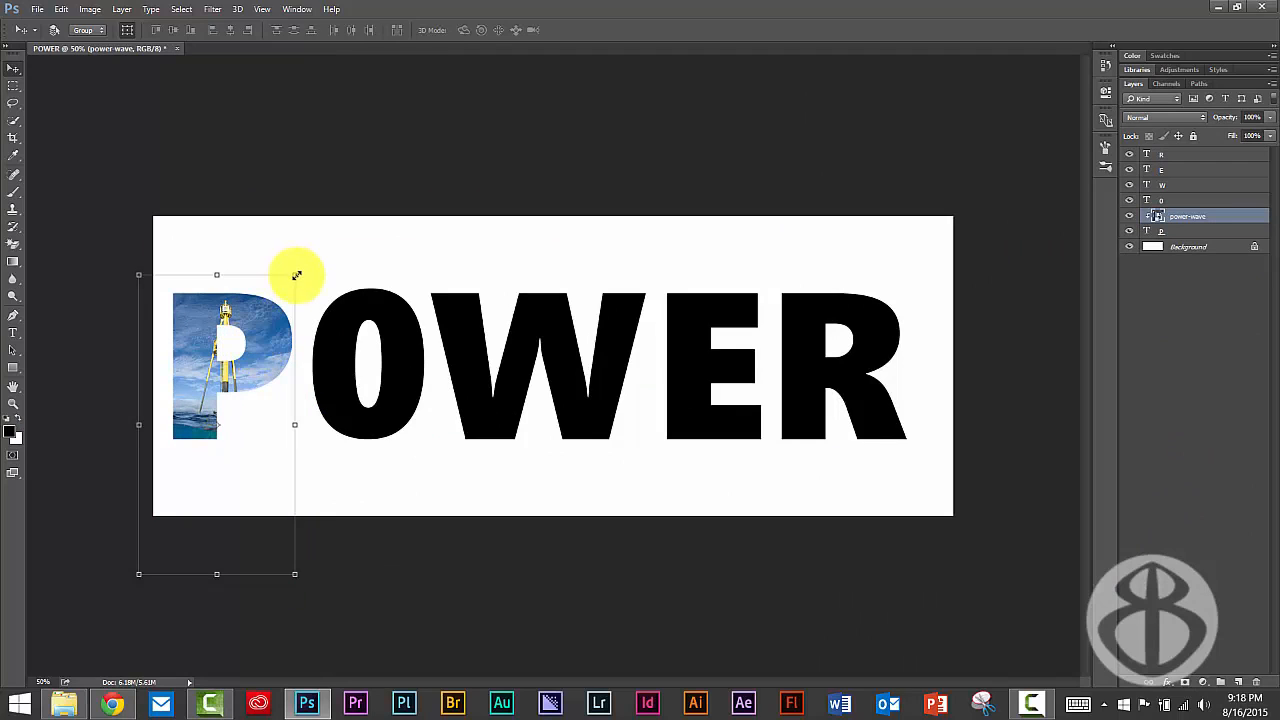
mouse_move(294, 274)
mouse_down()
mouse_move(303, 251)
mouse_move(304, 283)
mouse_move(299, 274)
mouse_up()
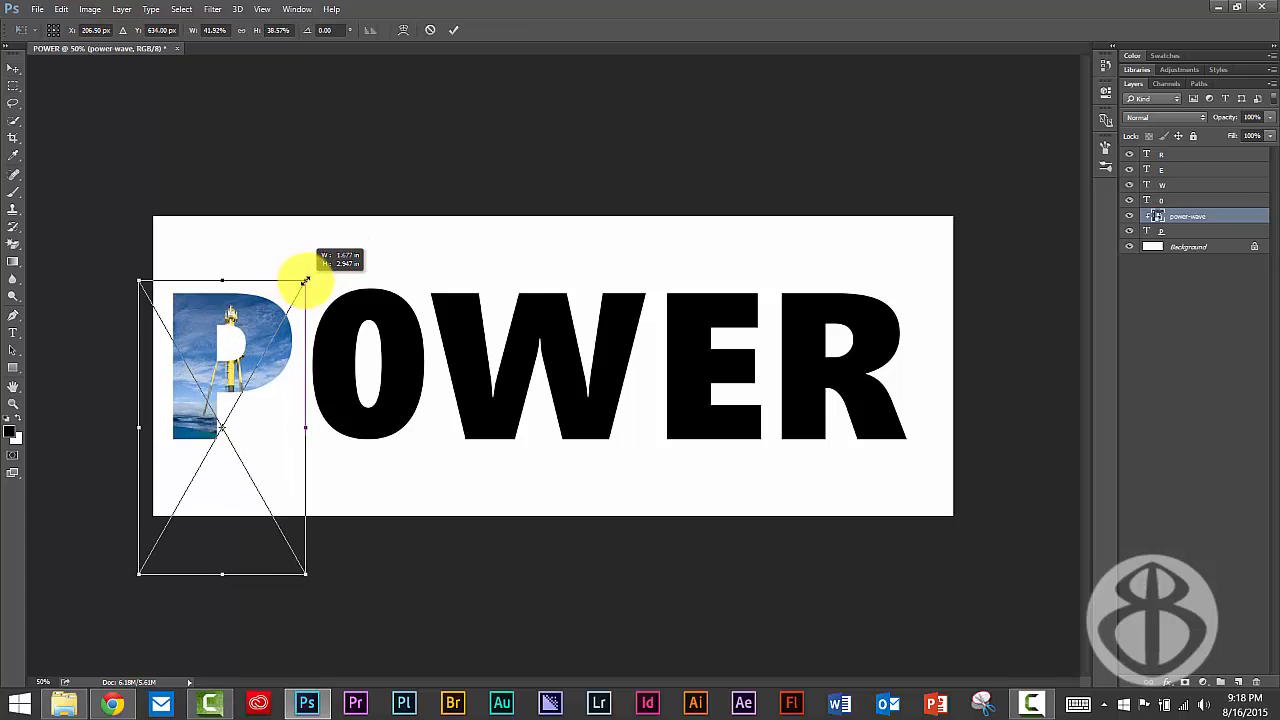
mouse_move(276, 322)
mouse_down()
mouse_move(263, 314)
mouse_move(270, 324)
mouse_up()
click(452, 31)
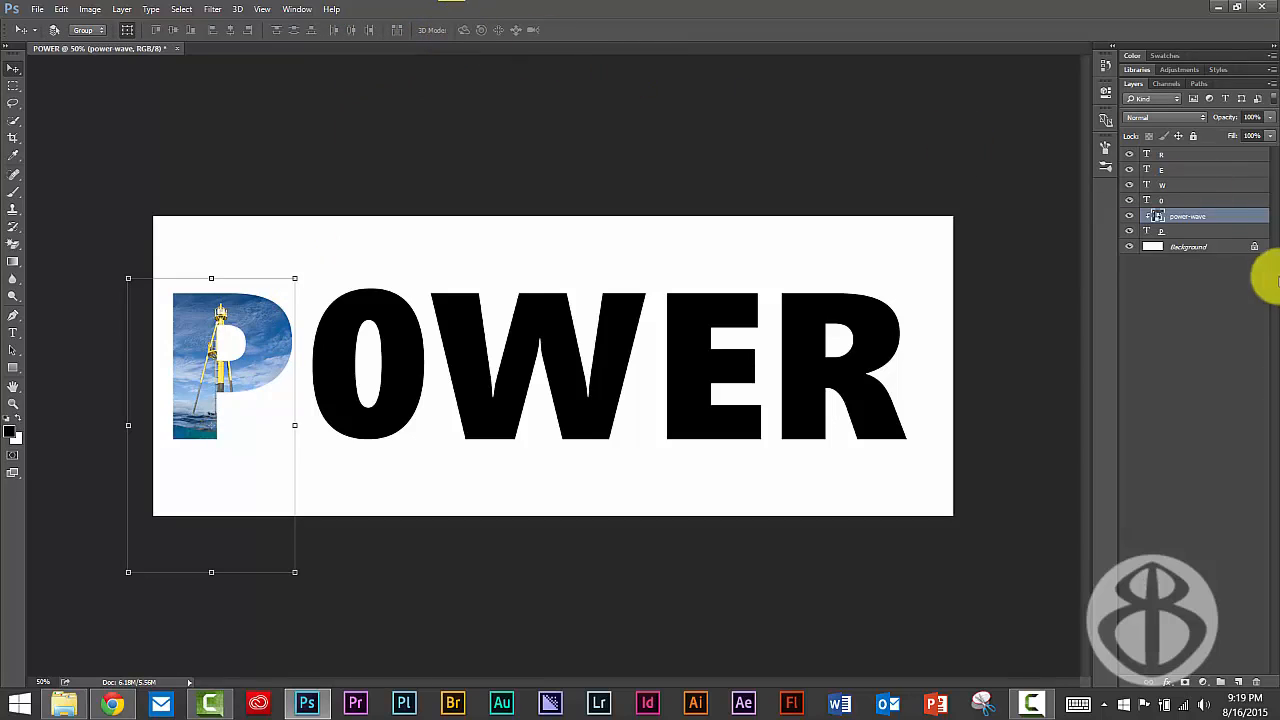
- Place power-nuclear.jpg as an embedded image directly above the 0 layer and move it over the 0
click(1186, 201)
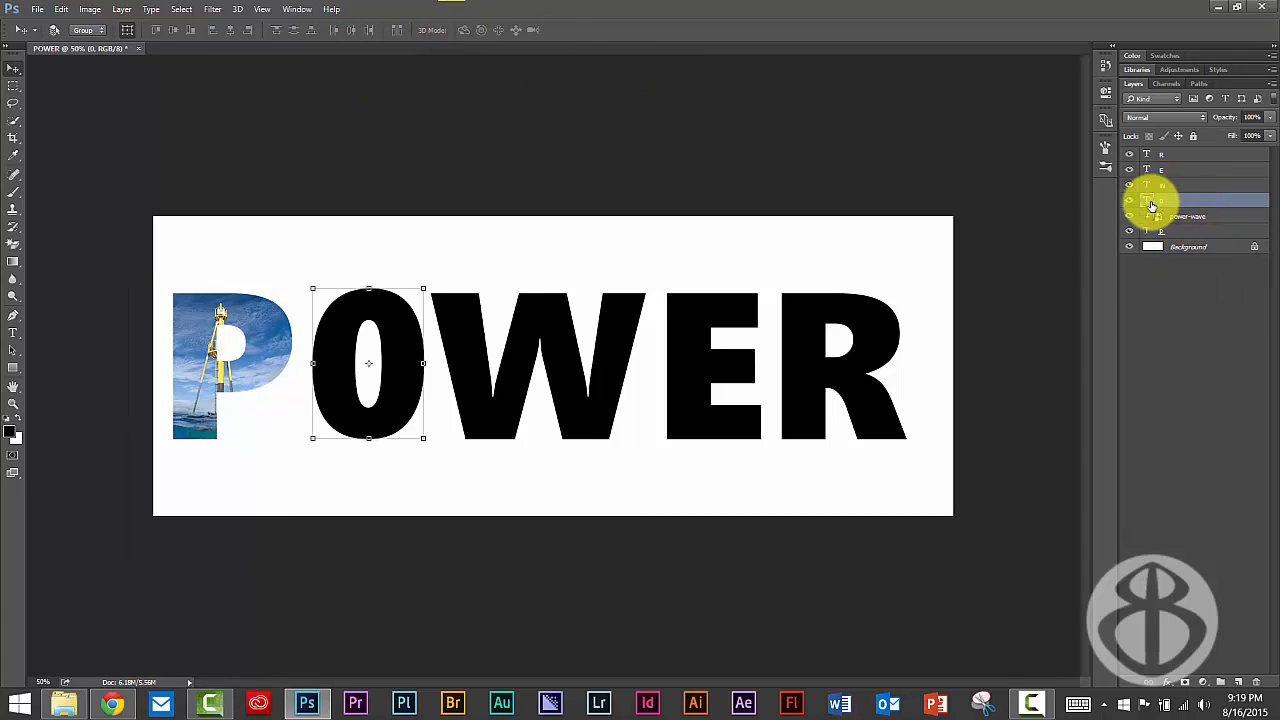
click(35, 12)
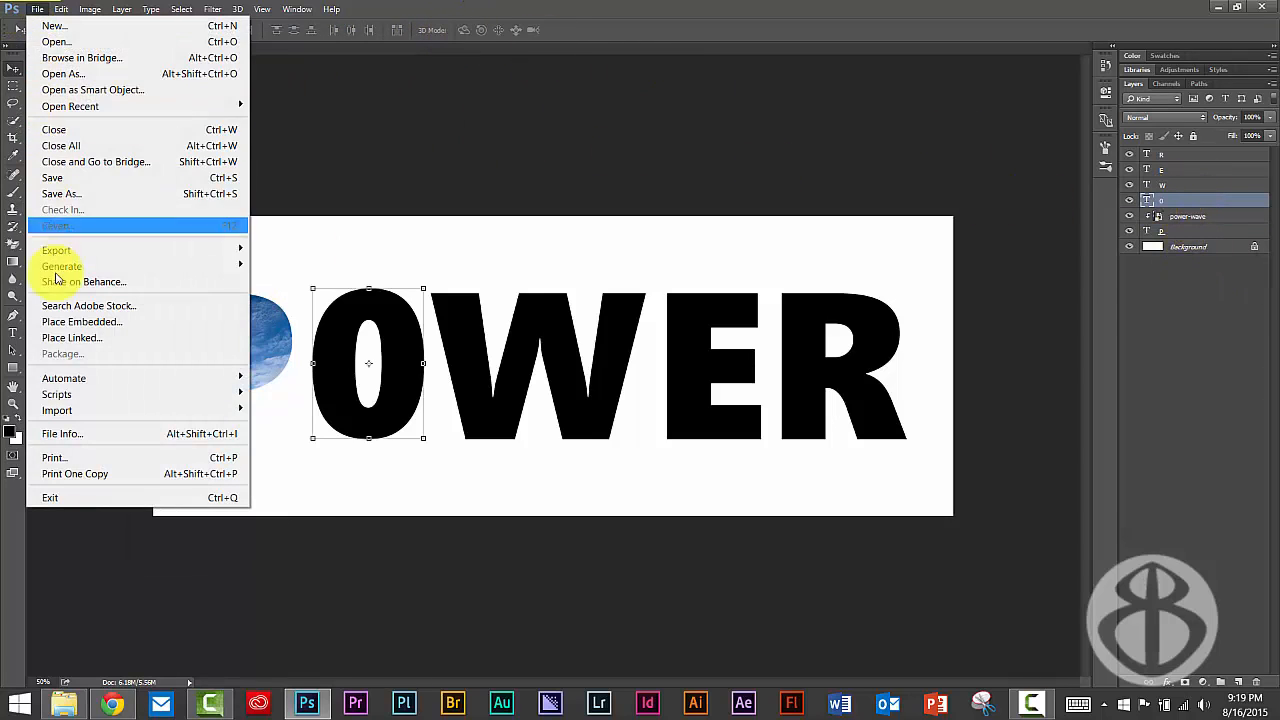
click(75, 322)
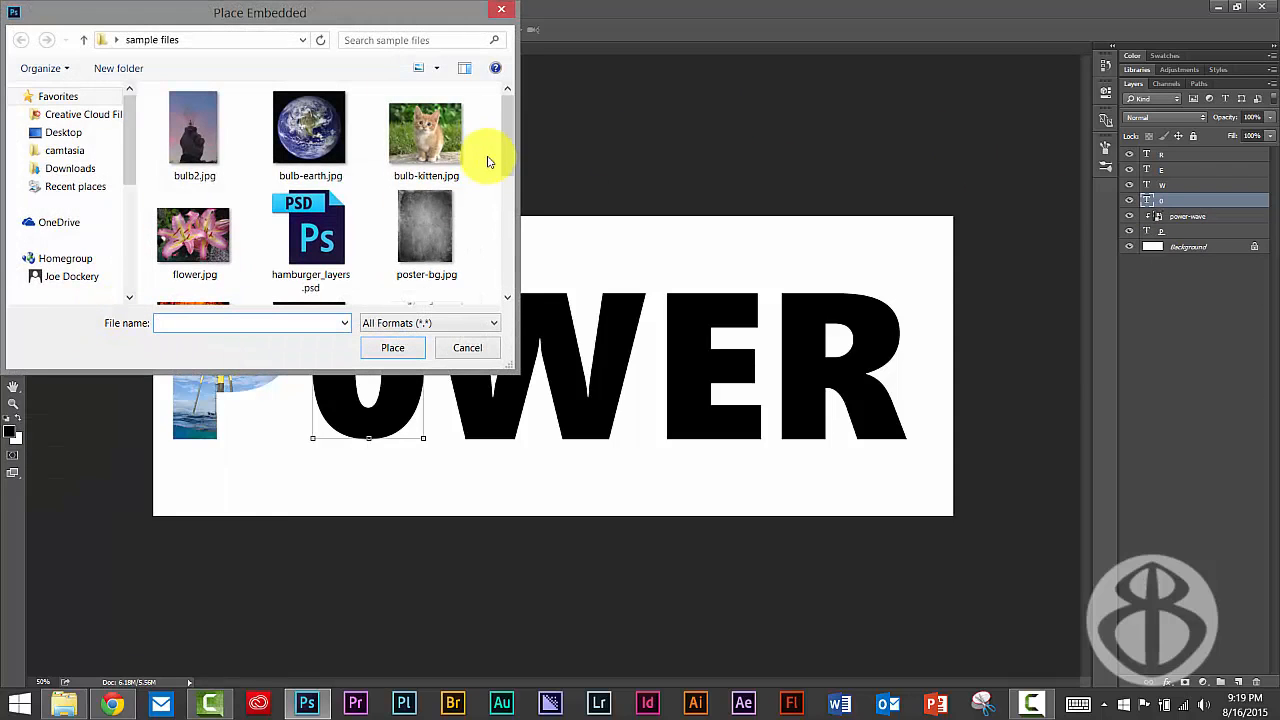
drag(509, 149, 506, 271)
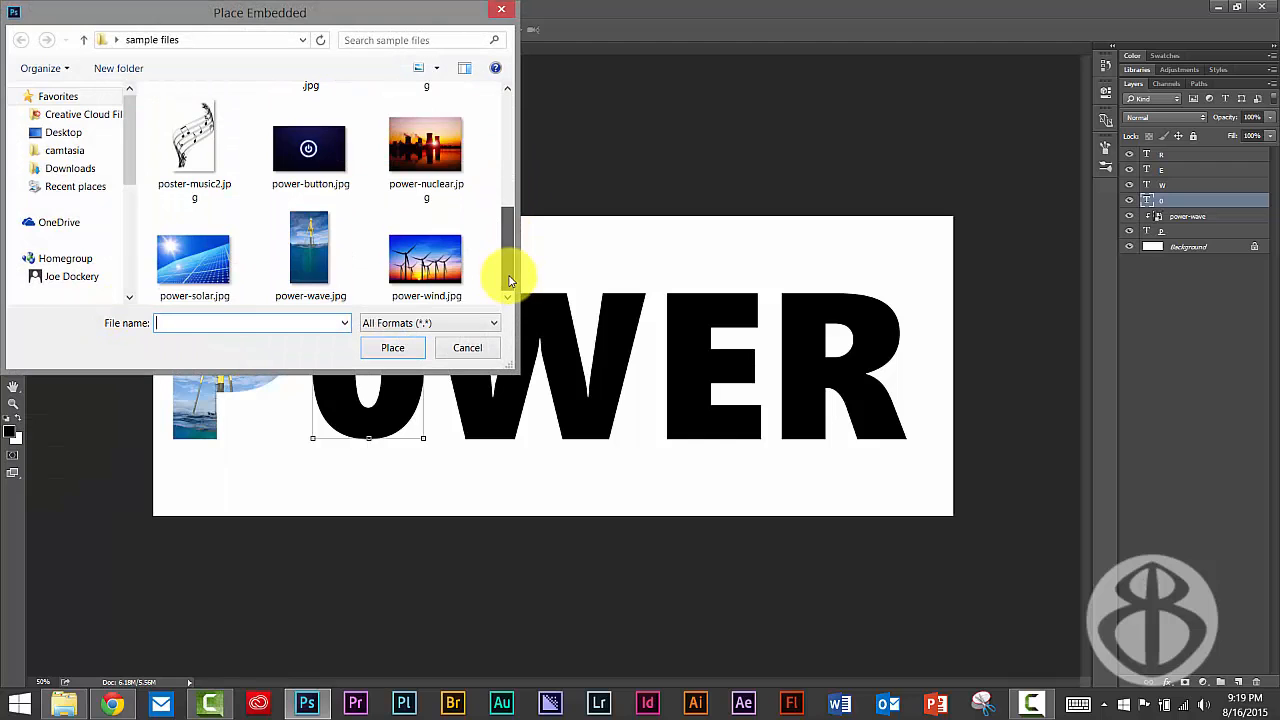
double_click(432, 145)
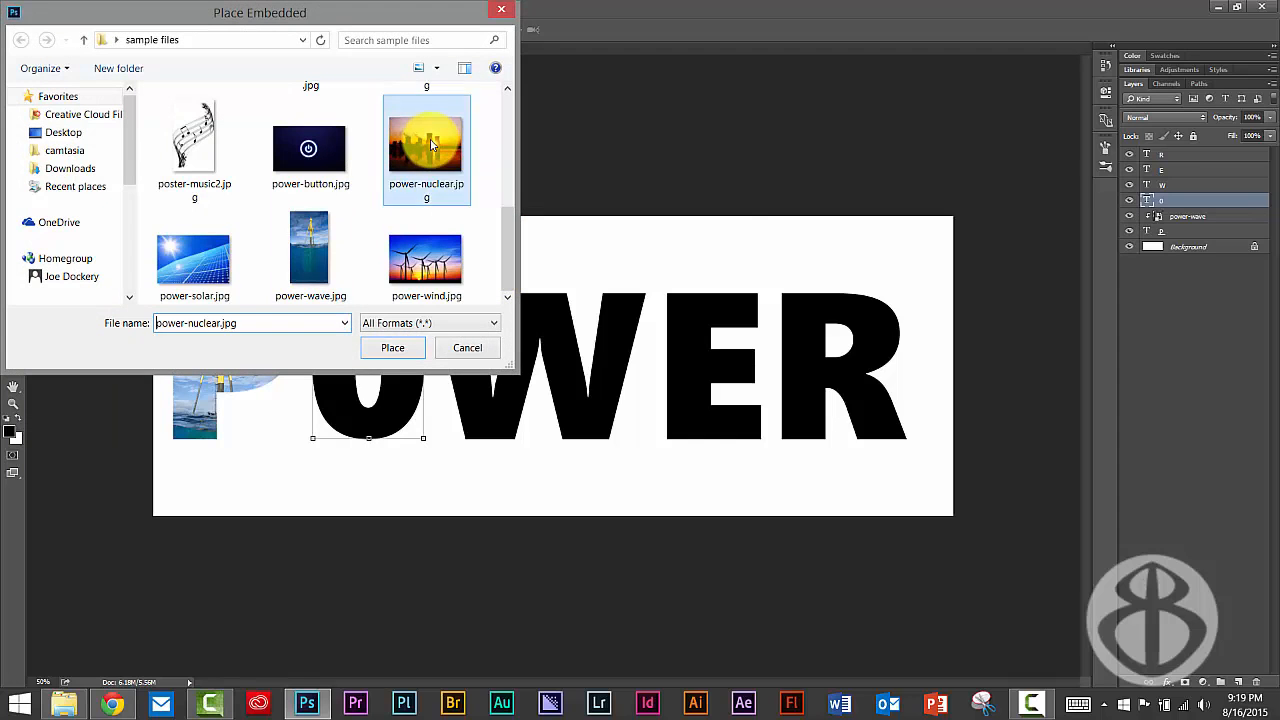
drag(580, 282, 390, 289)
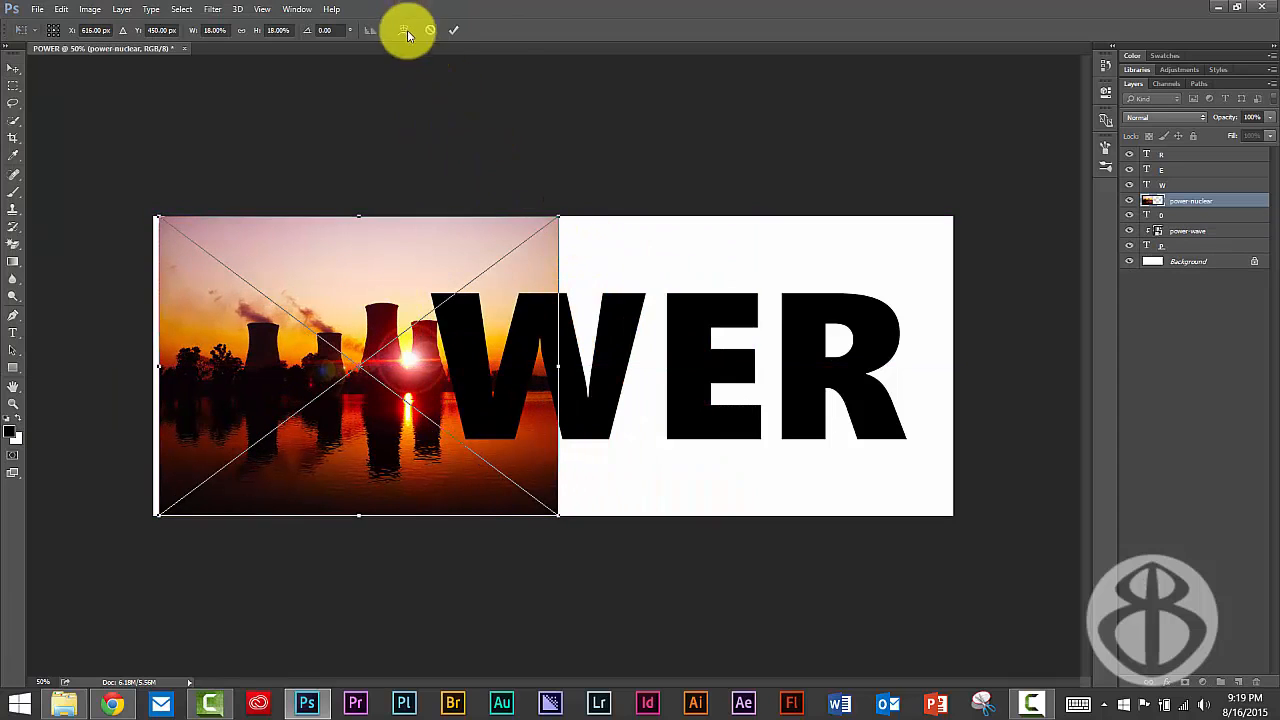
click(453, 30)
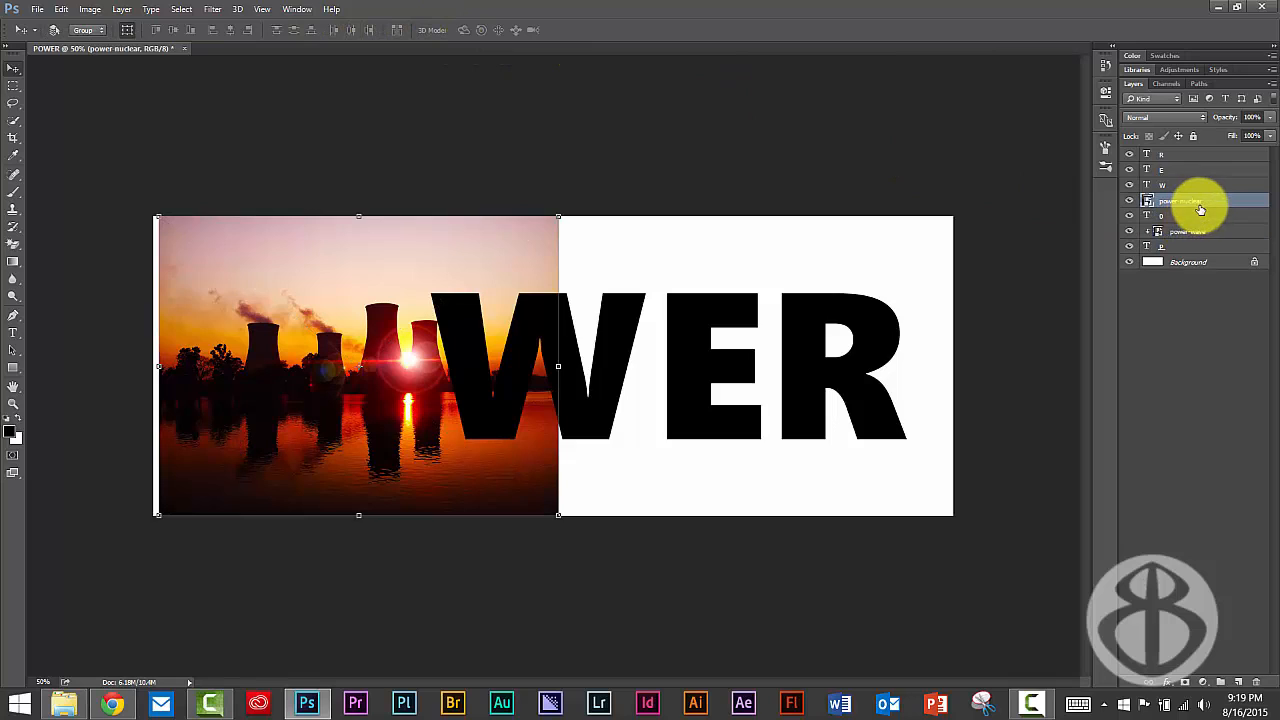
- Clip the power-nuclear image to the 0 layer, scaling it down to about 15% and positioning the cooling towers inside the character
drag(1200, 208, 1198, 206)
drag(1200, 206, 1196, 206)
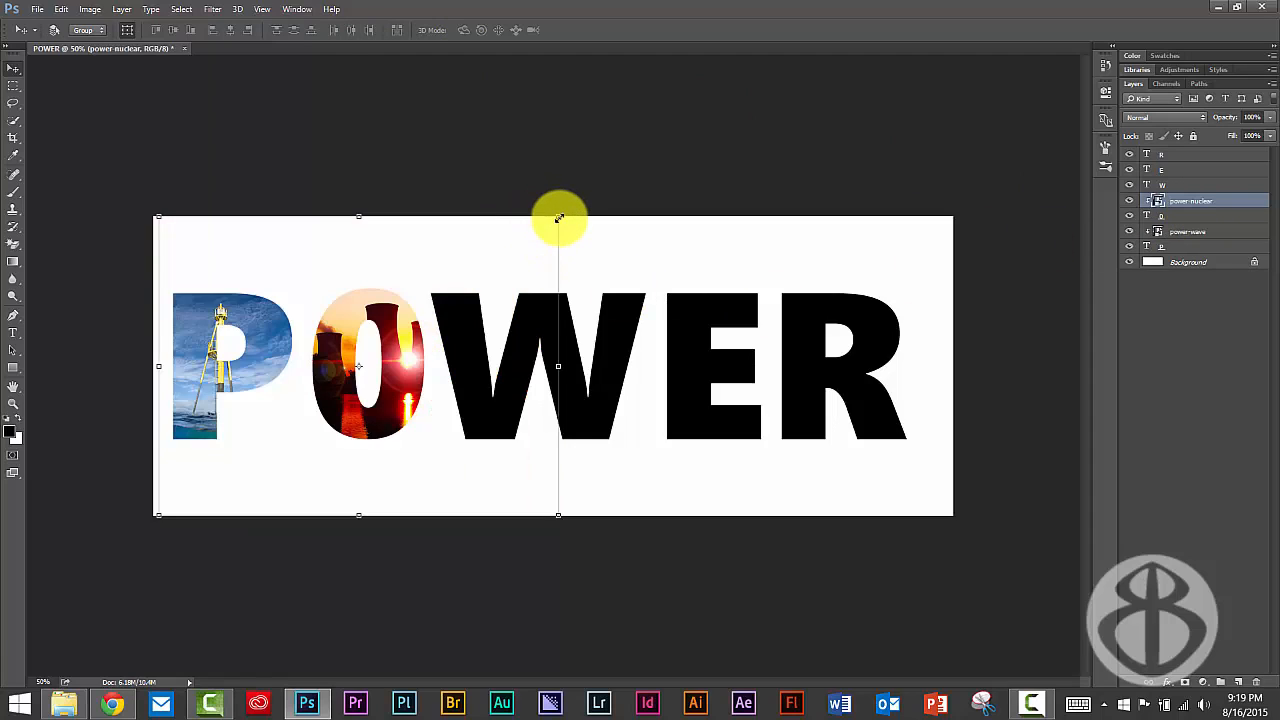
drag(559, 218, 500, 277)
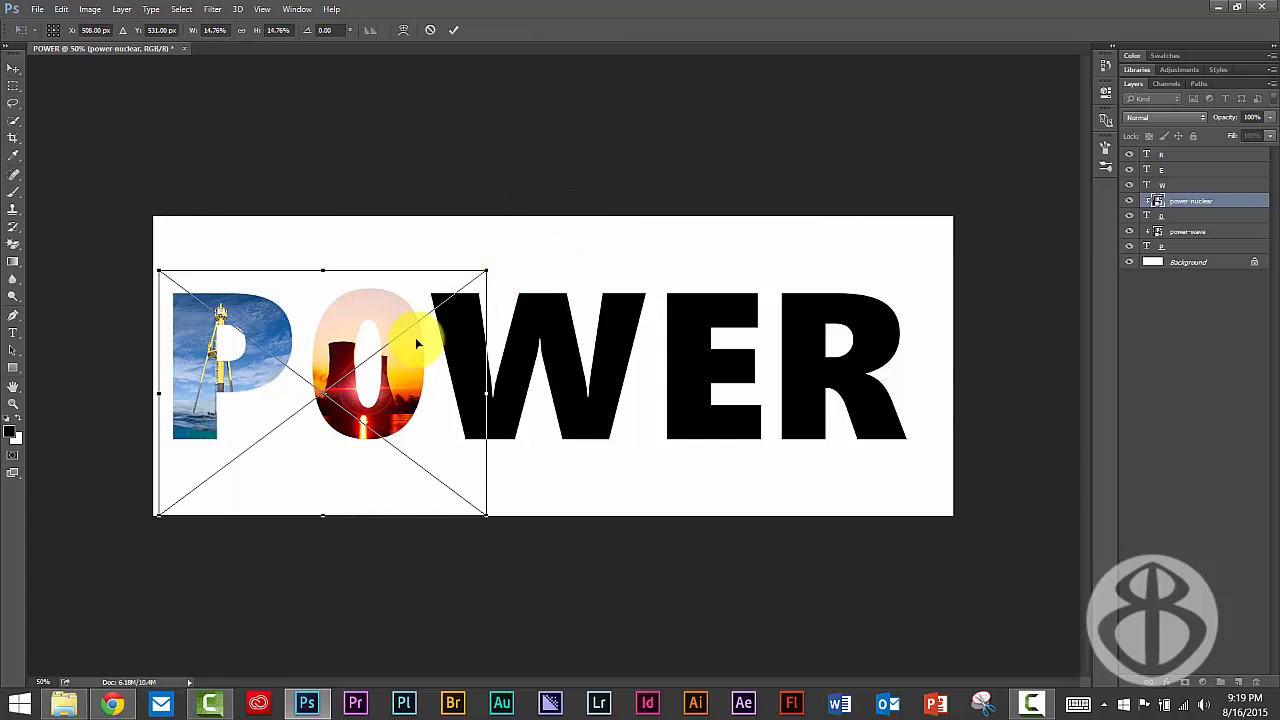
drag(415, 337, 430, 322)
key(Return)
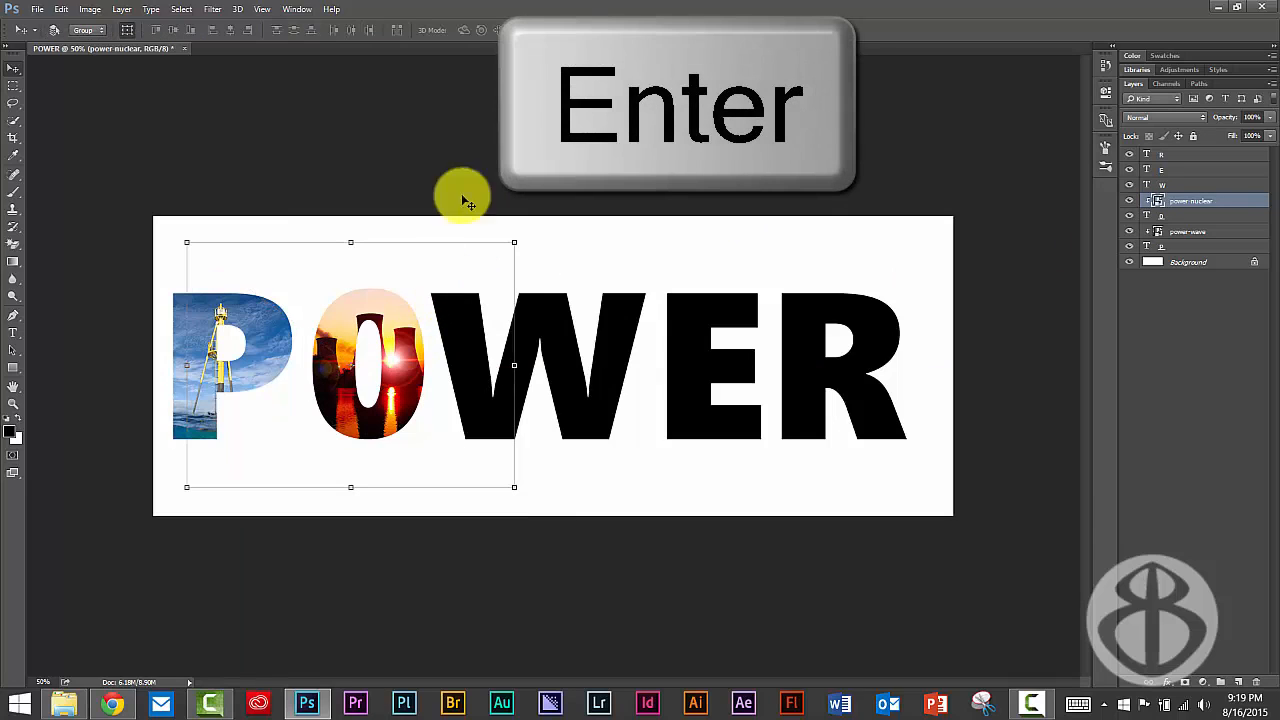
- Place power-button.jpg as an embedded image directly above the W layer at its default size and position
click(1188, 187)
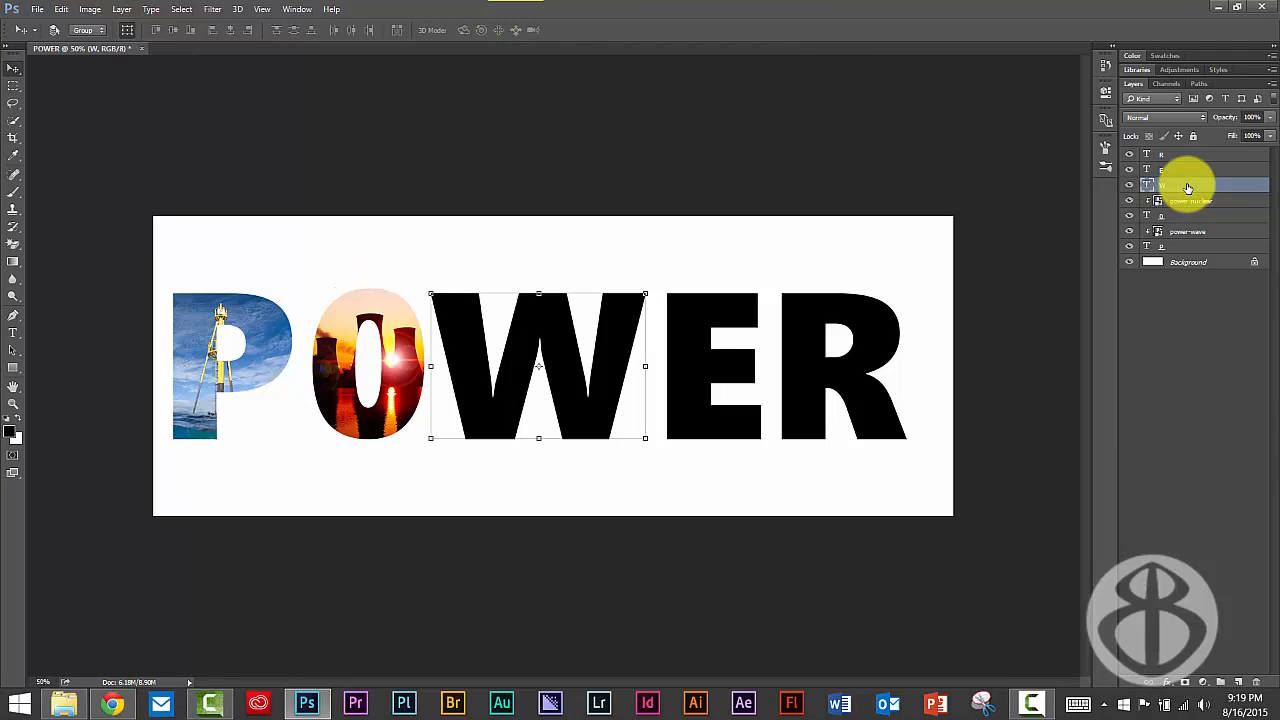
click(37, 9)
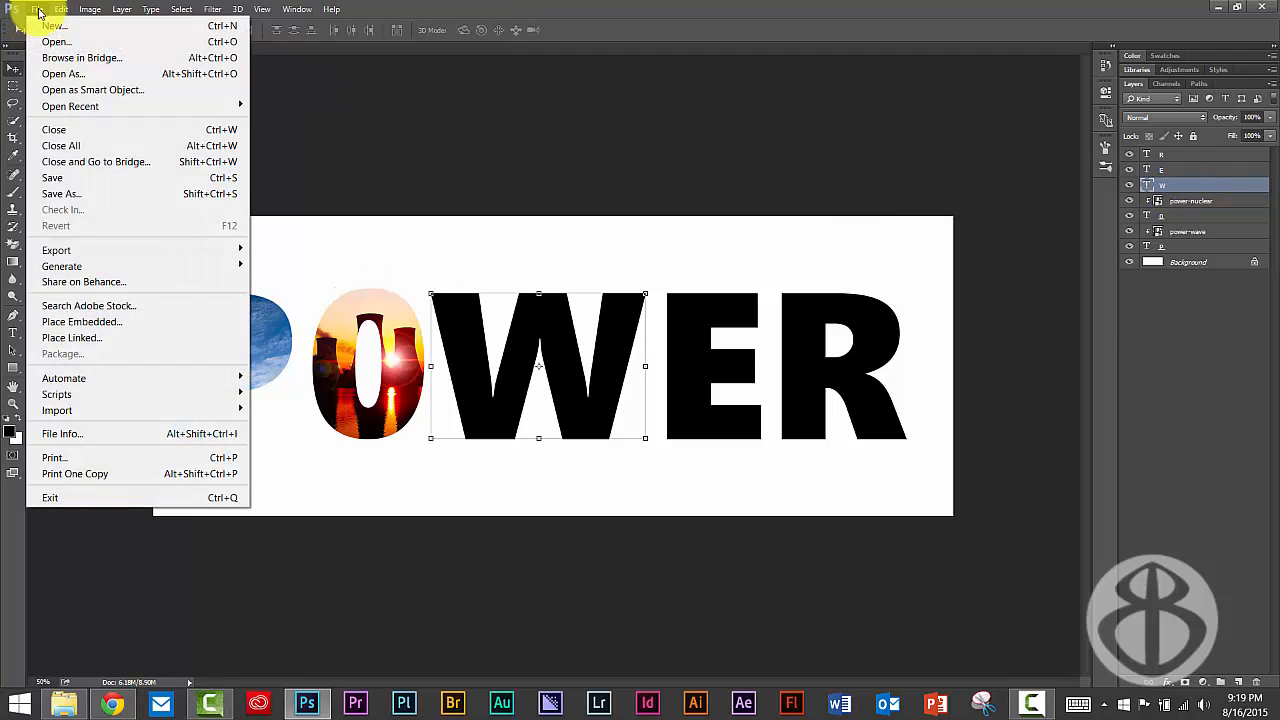
click(71, 327)
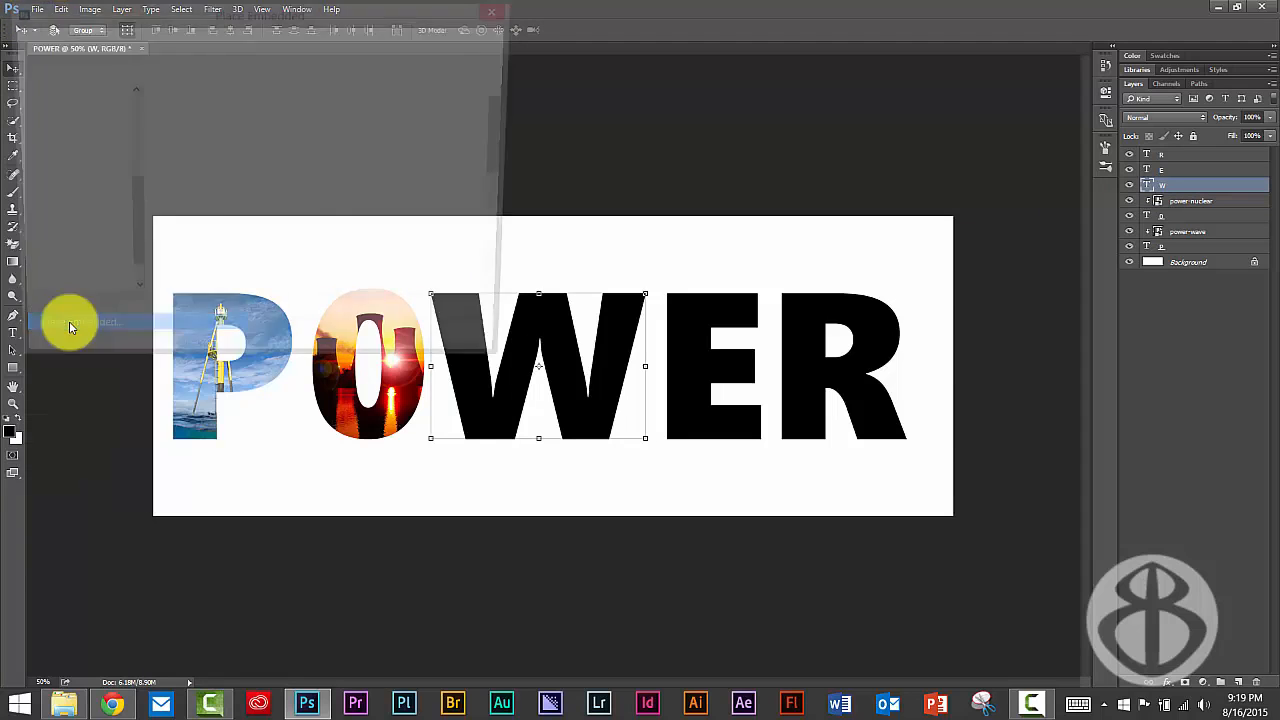
drag(508, 158, 506, 277)
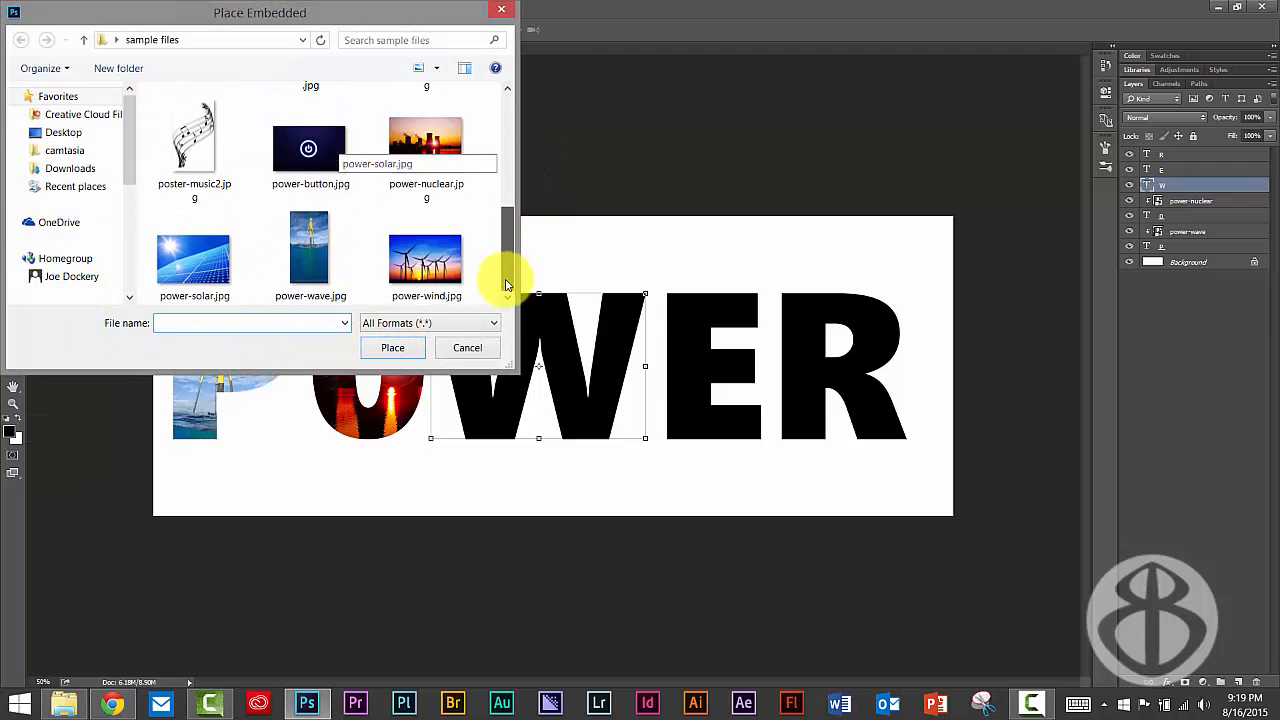
click(312, 185)
double_click(312, 185)
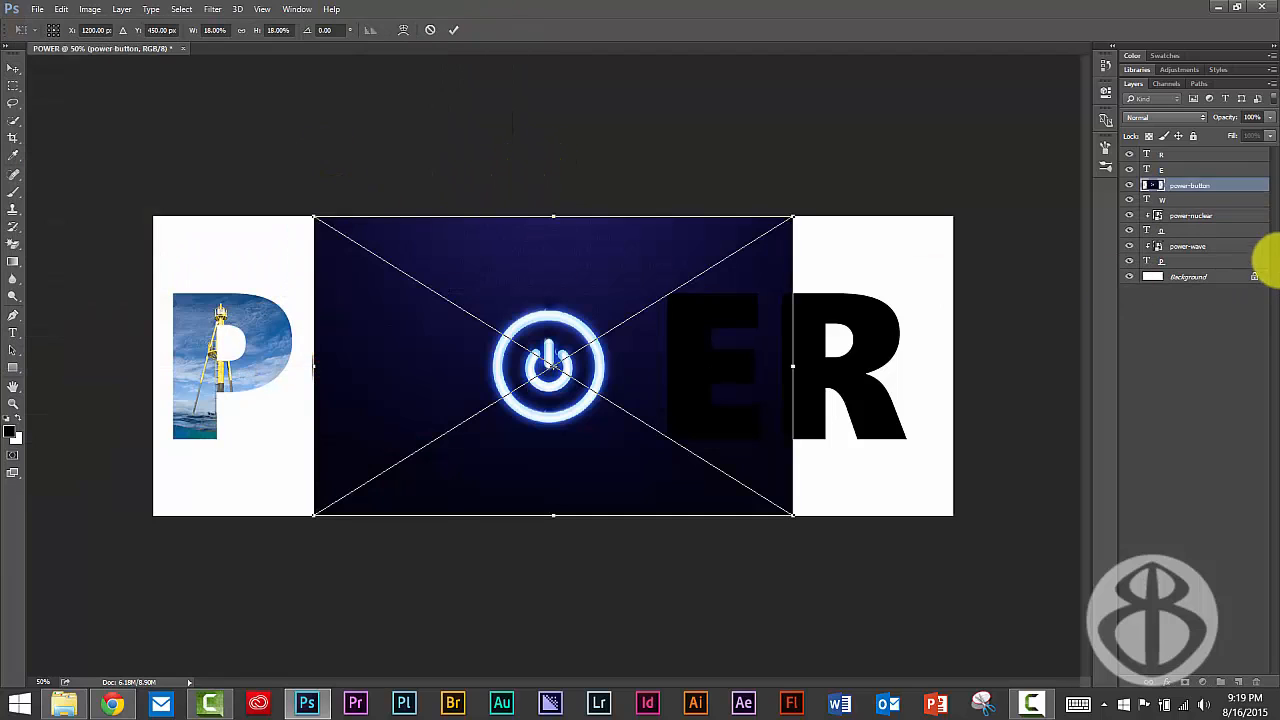
key(Return)
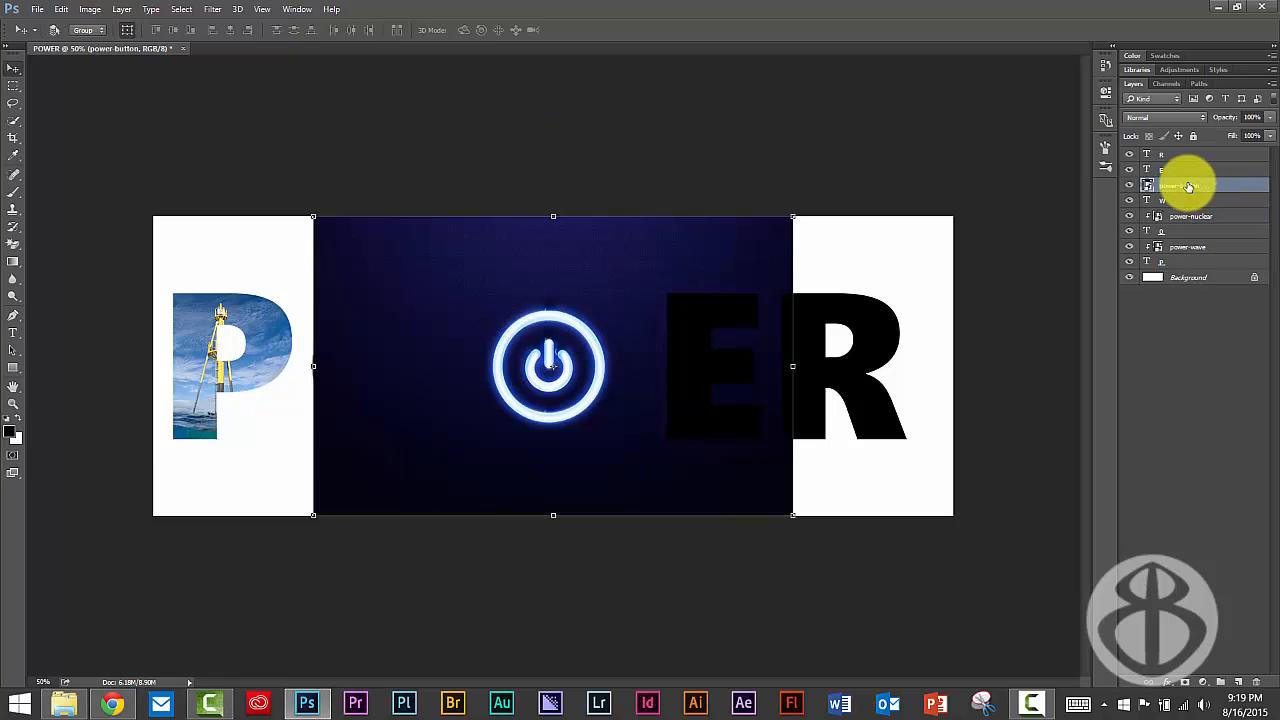
- Clip the power-button image to the W layer and nudge it so the power symbol sits centred in the letter
drag(1192, 187, 1190, 189)
alt+click(1188, 188)
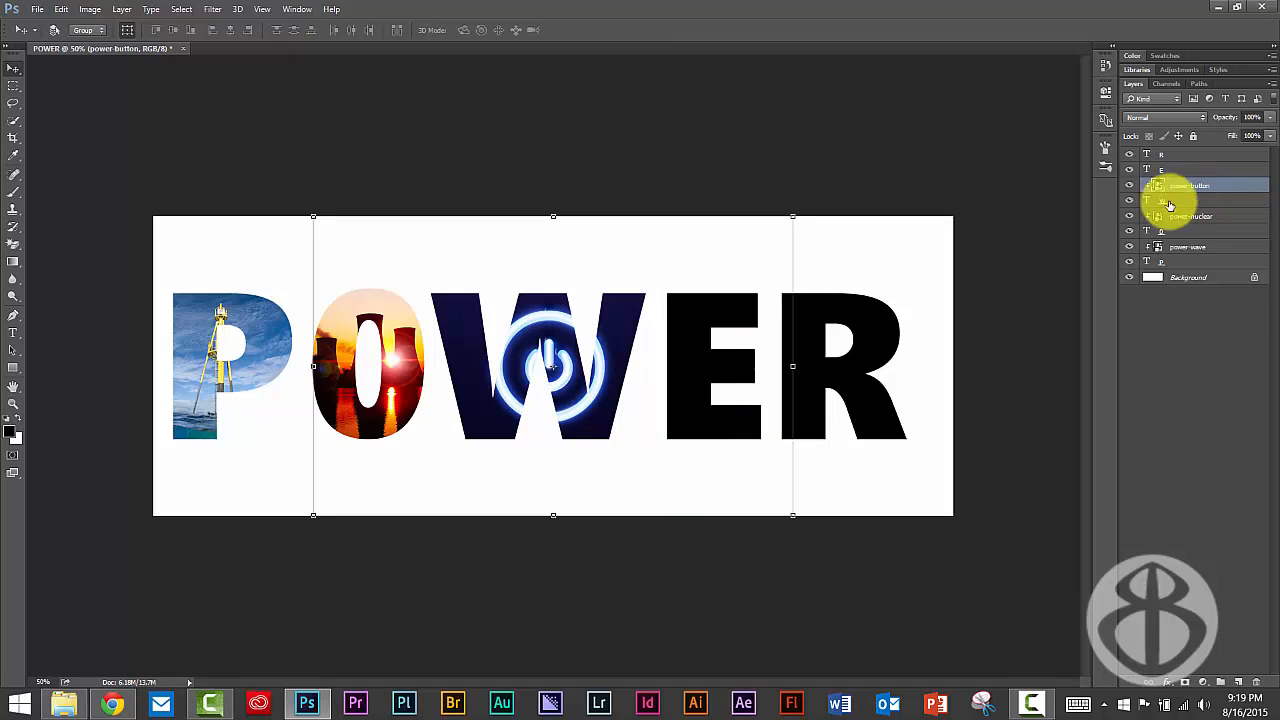
drag(568, 374, 567, 380)
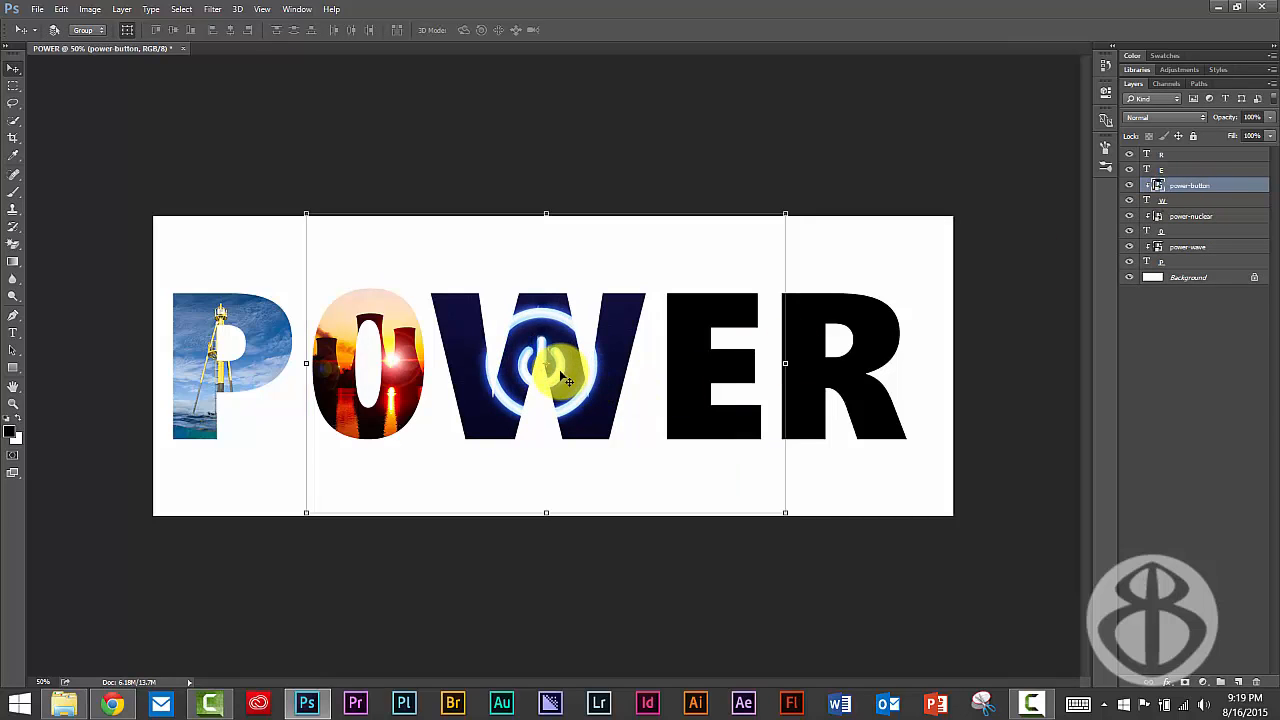
click(1030, 697)
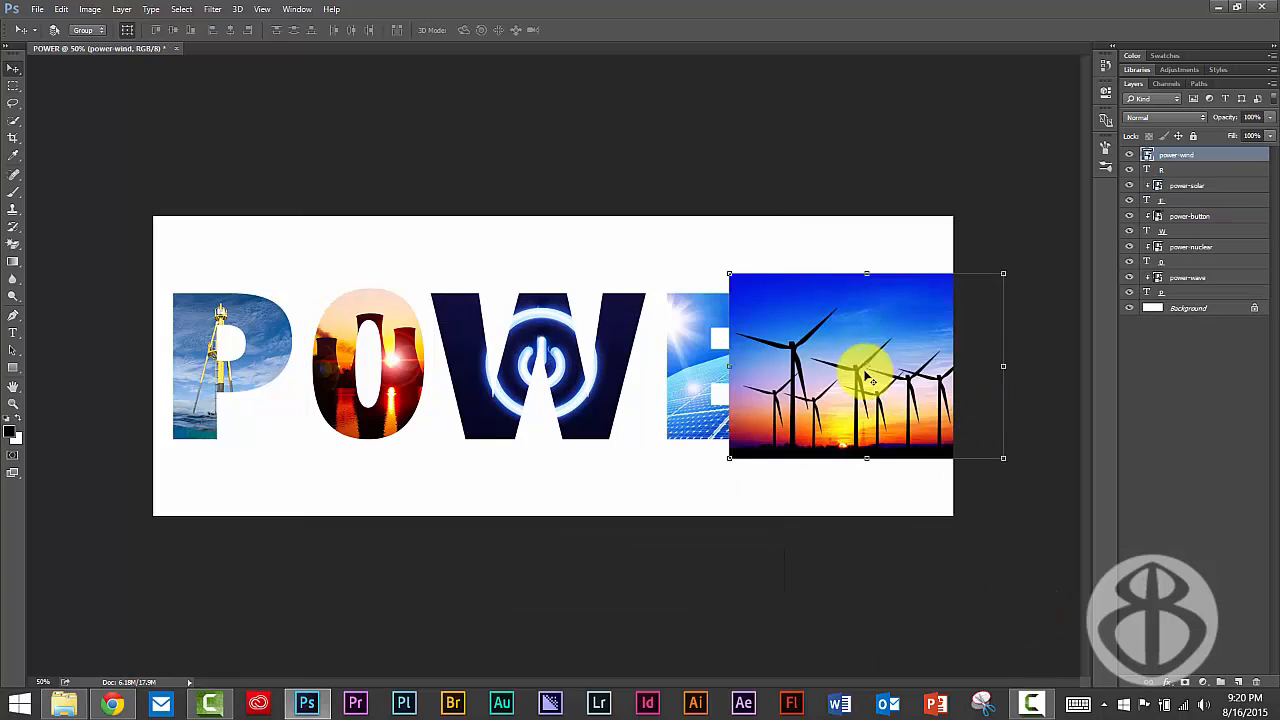
- Shift the power-wind image slightly right and down over the letter R using Free Transform
key(ctrl+t)
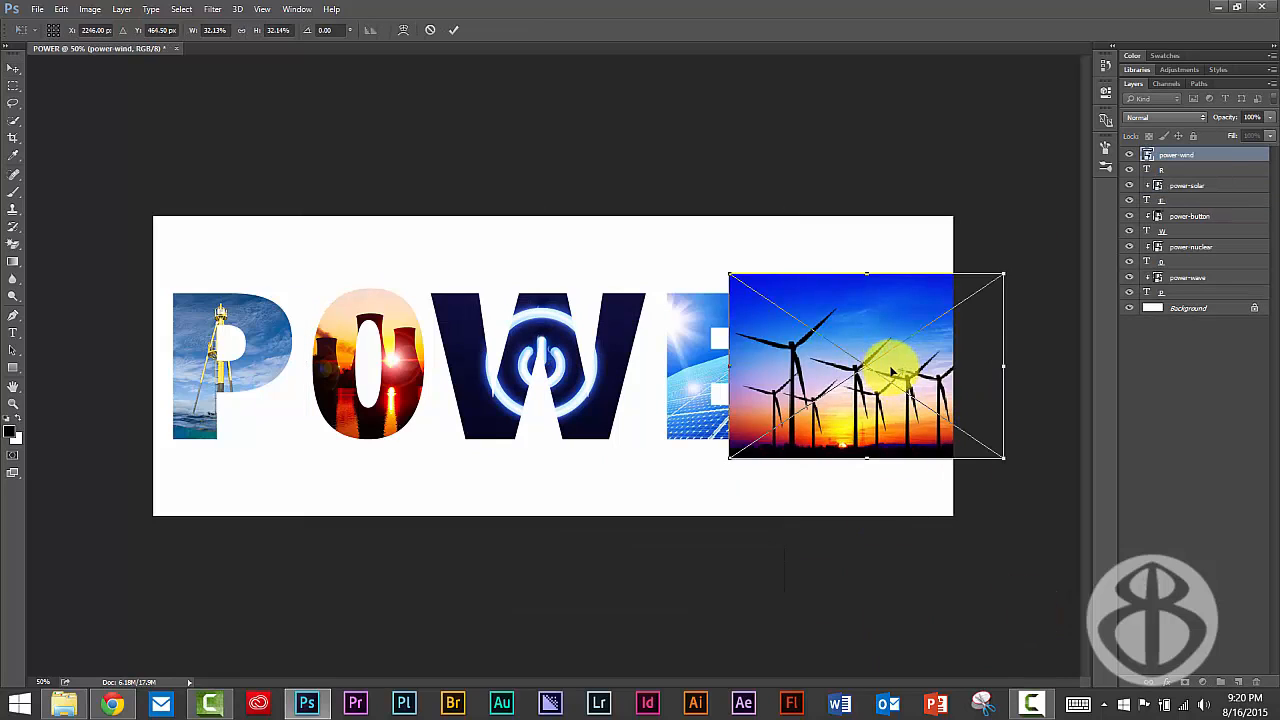
drag(887, 367, 898, 369)
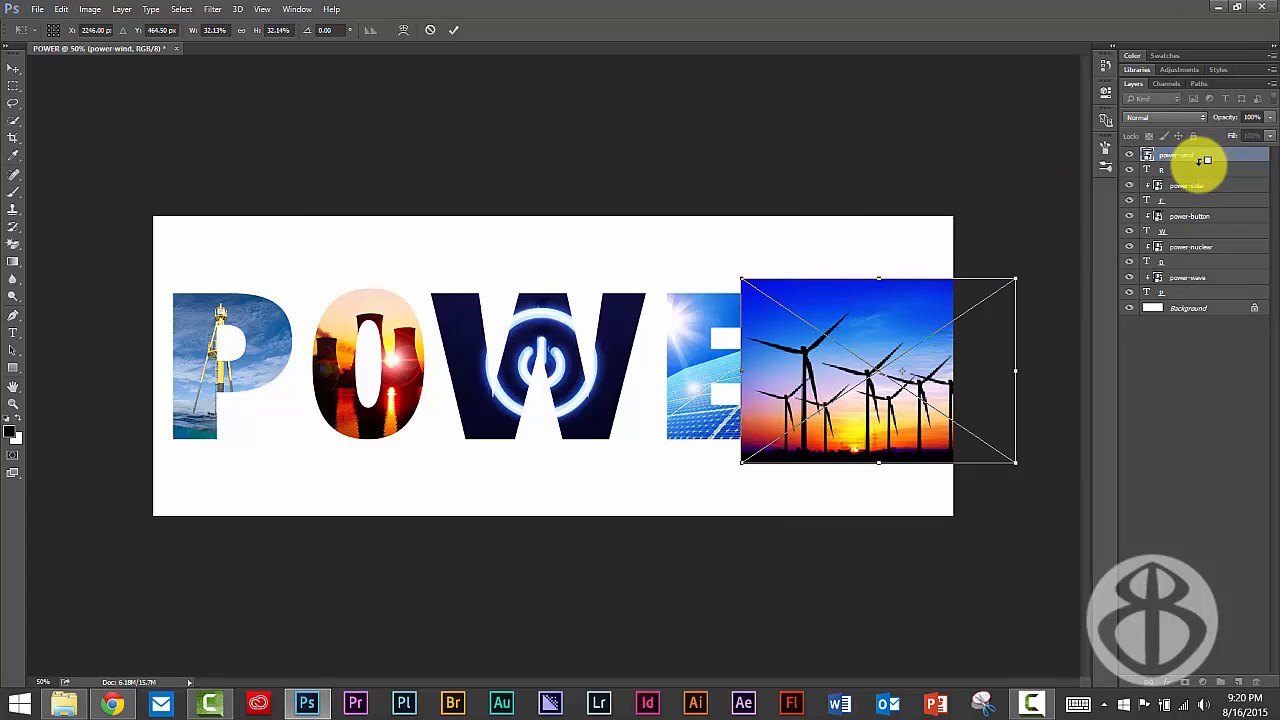
key(Return)
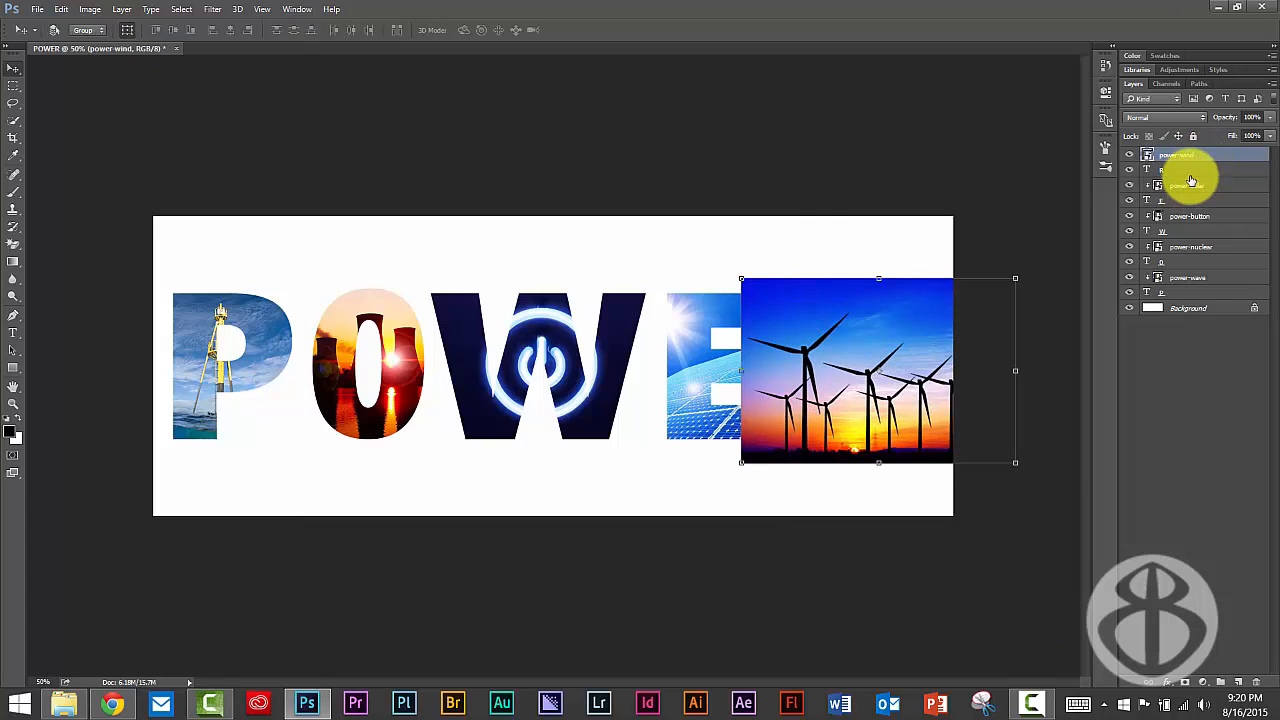
- Clip the power-wind image to the R layer and shift it slightly right so the turbines sit better inside the letter
alt+click(1190, 157)
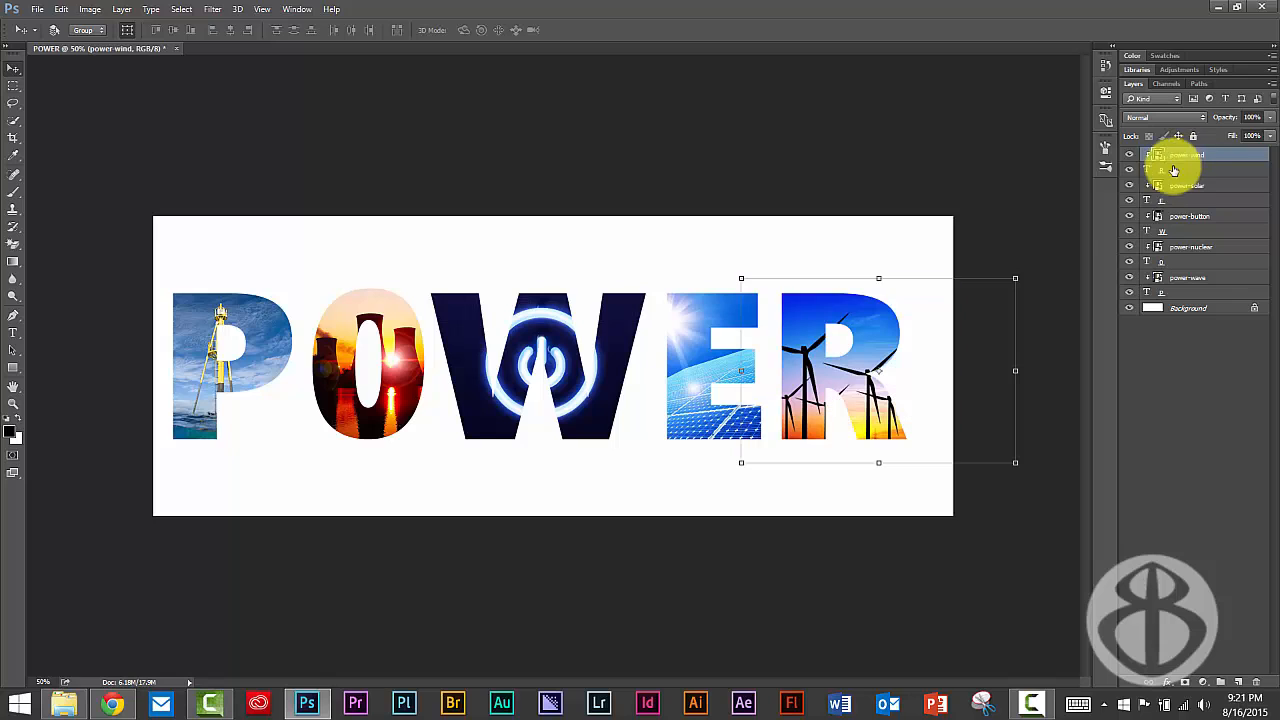
drag(817, 366, 808, 310)
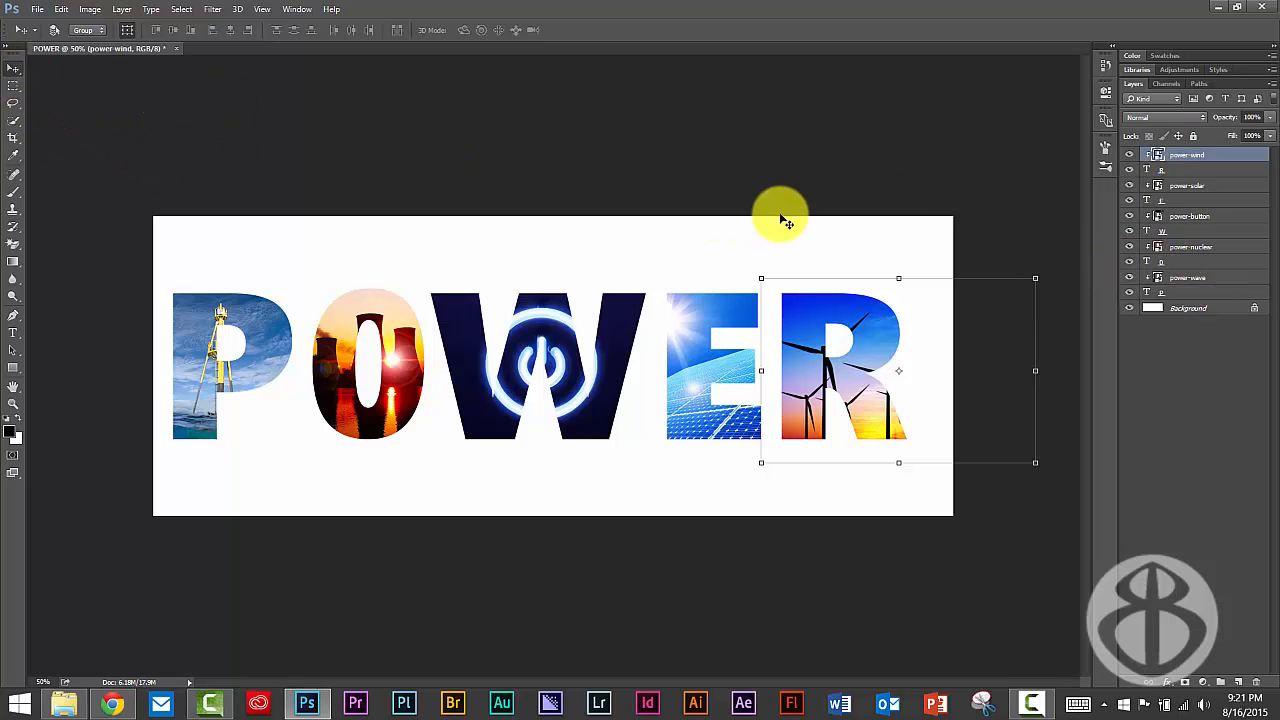
- Add a drop shadow to the P text layer with distance 16 px, spread 12% and size 18 px
click(1192, 291)
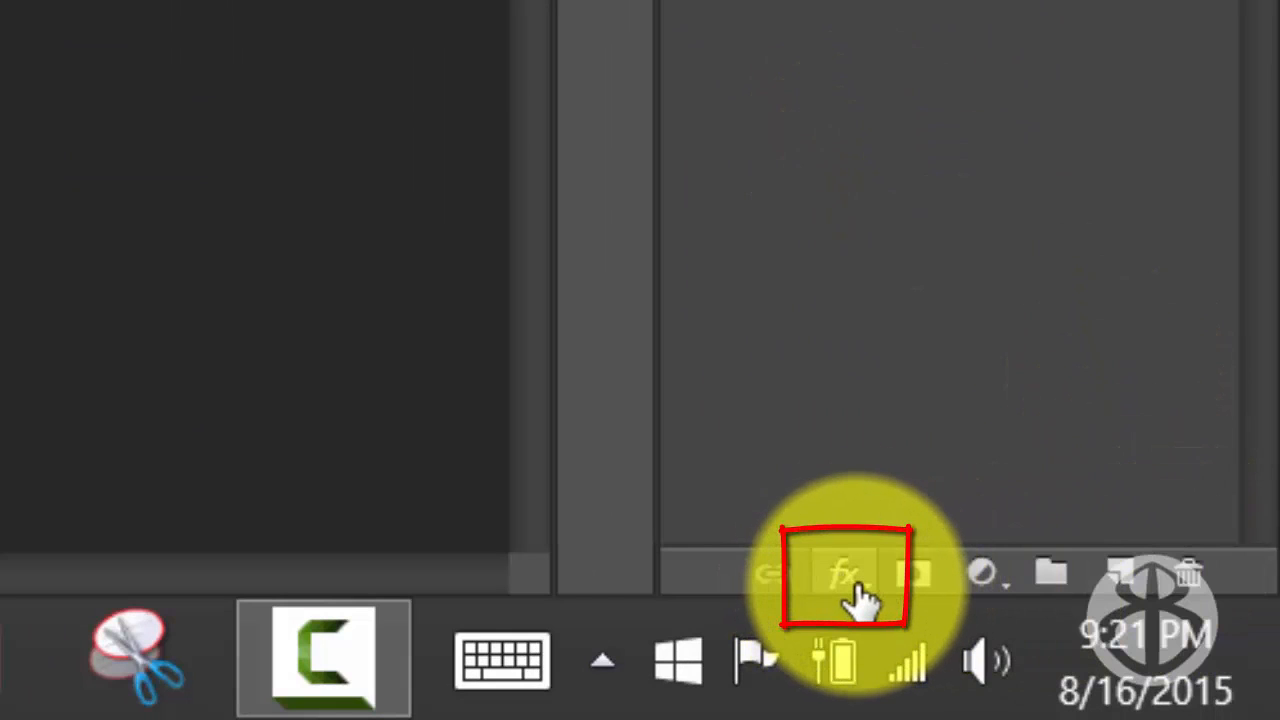
click(857, 590)
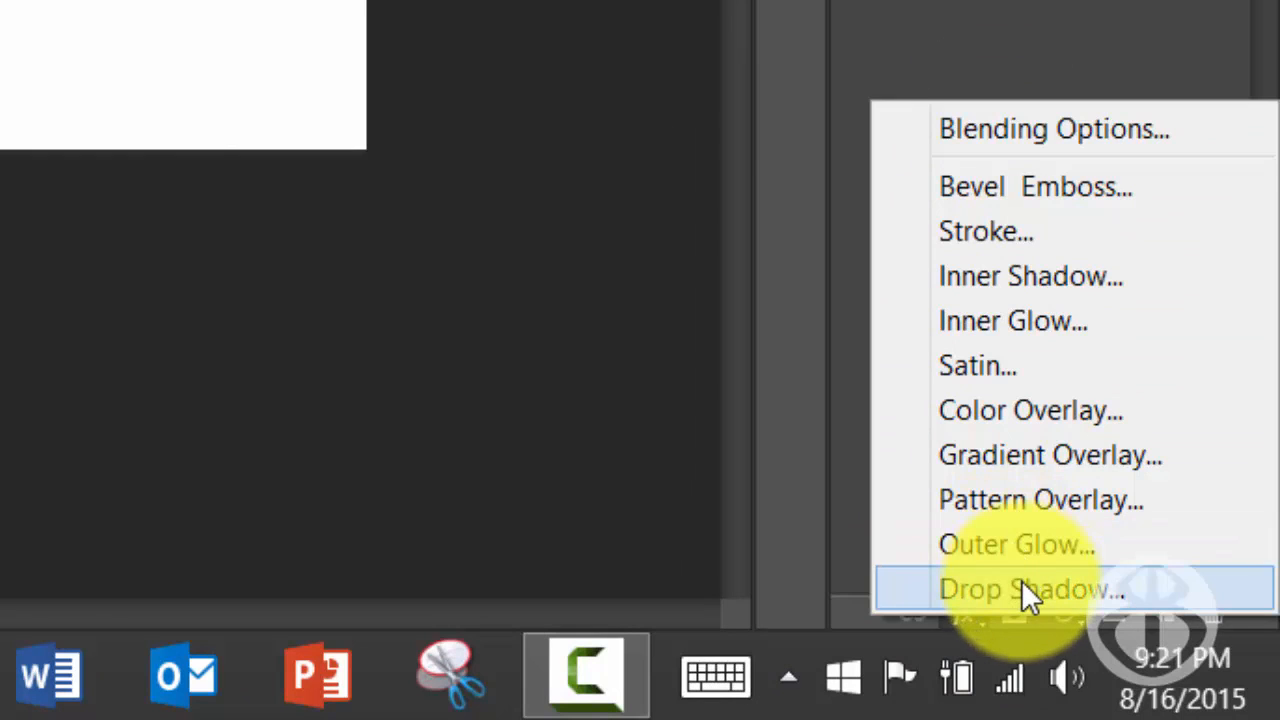
click(1022, 581)
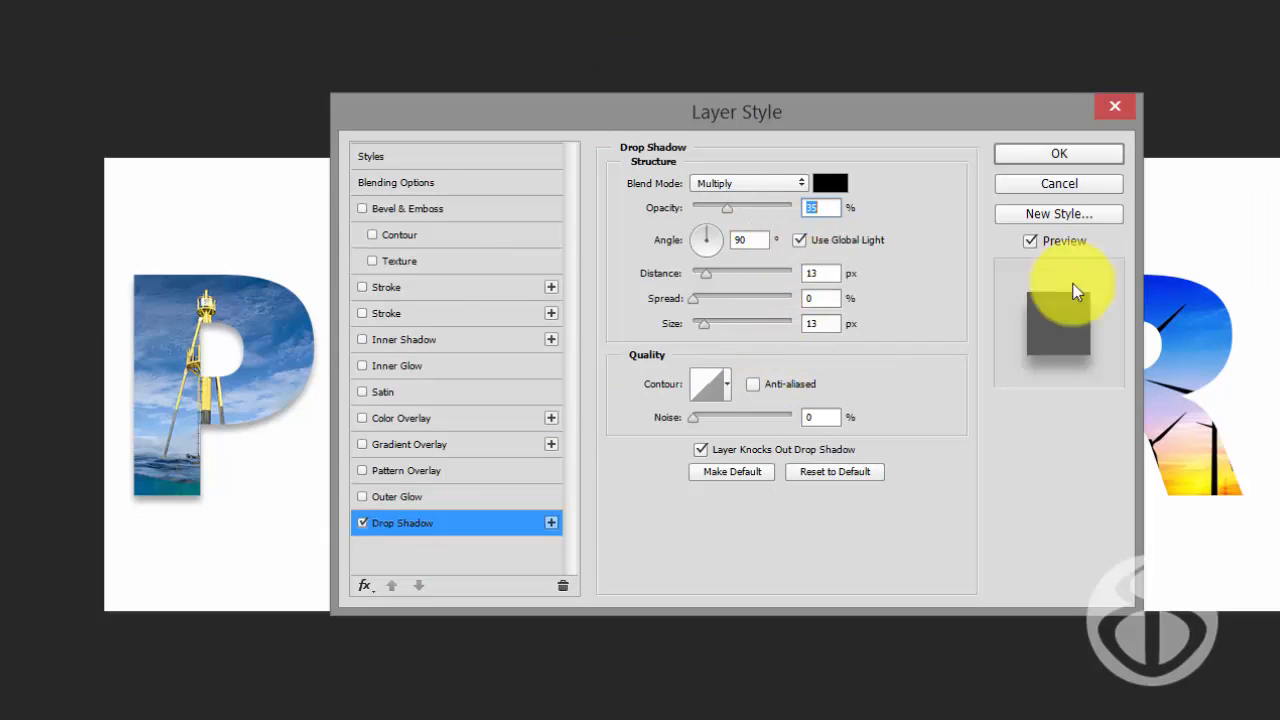
click(1027, 240)
click(1027, 240)
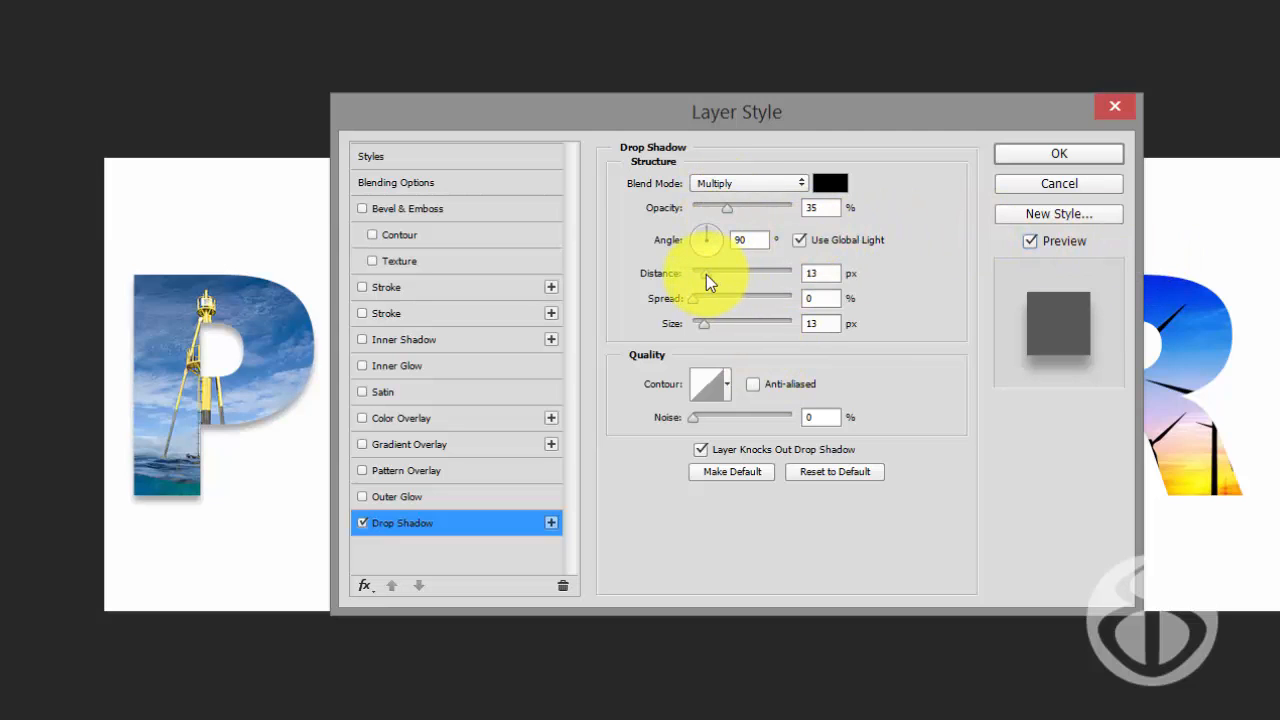
drag(706, 274, 708, 323)
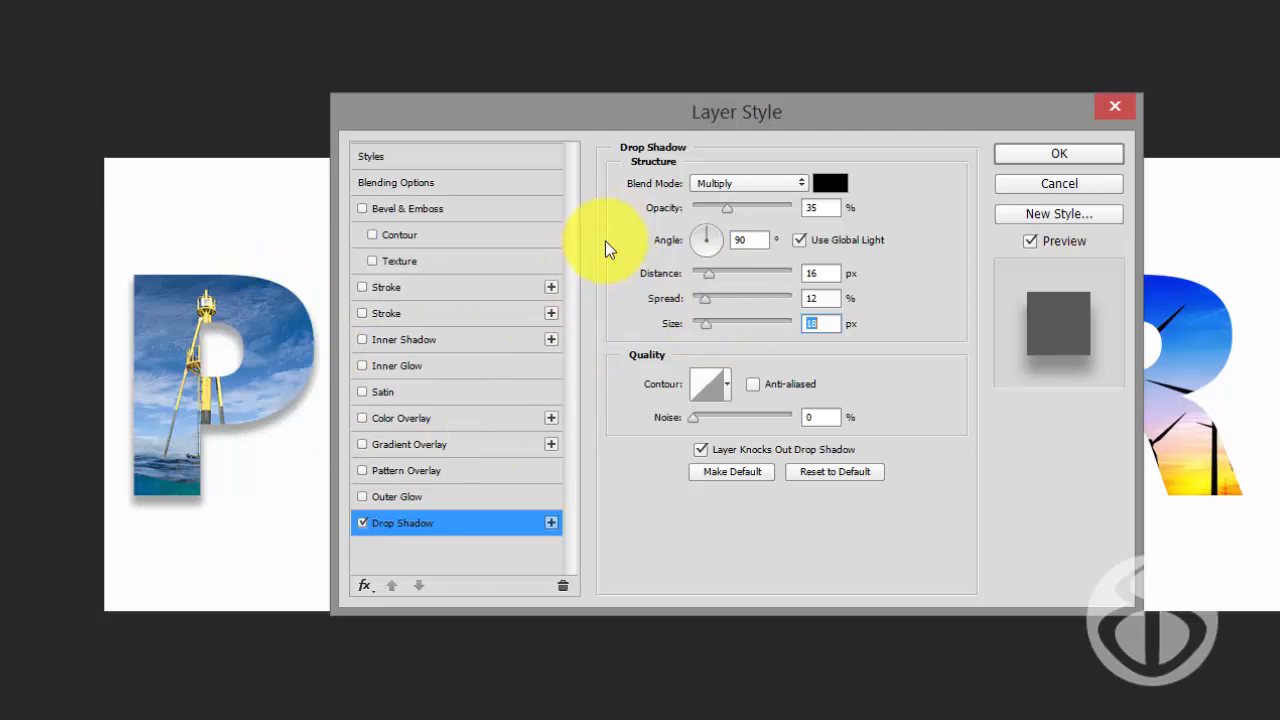
- Add a 7 px black inside stroke and an 8 px yellow outside stroke to the P layer and apply the layer style
click(441, 287)
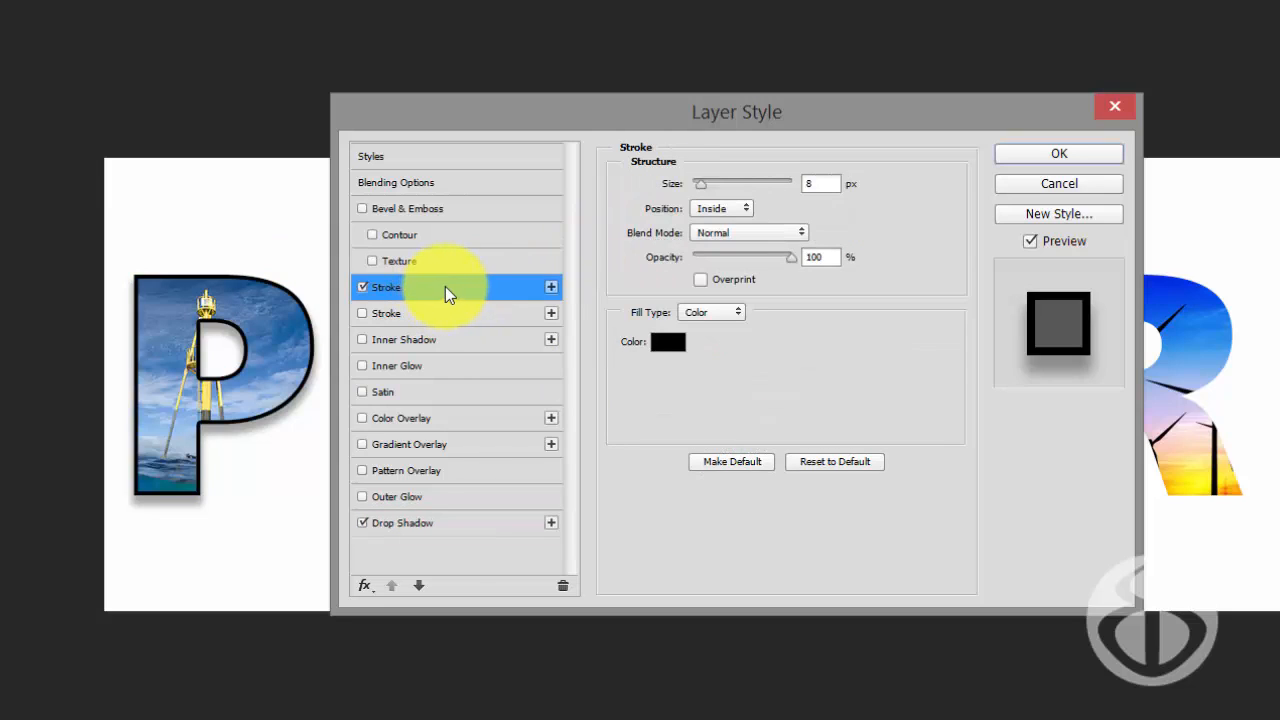
mouse_move(700, 185)
mouse_down()
mouse_move(720, 191)
mouse_move(700, 193)
mouse_up()
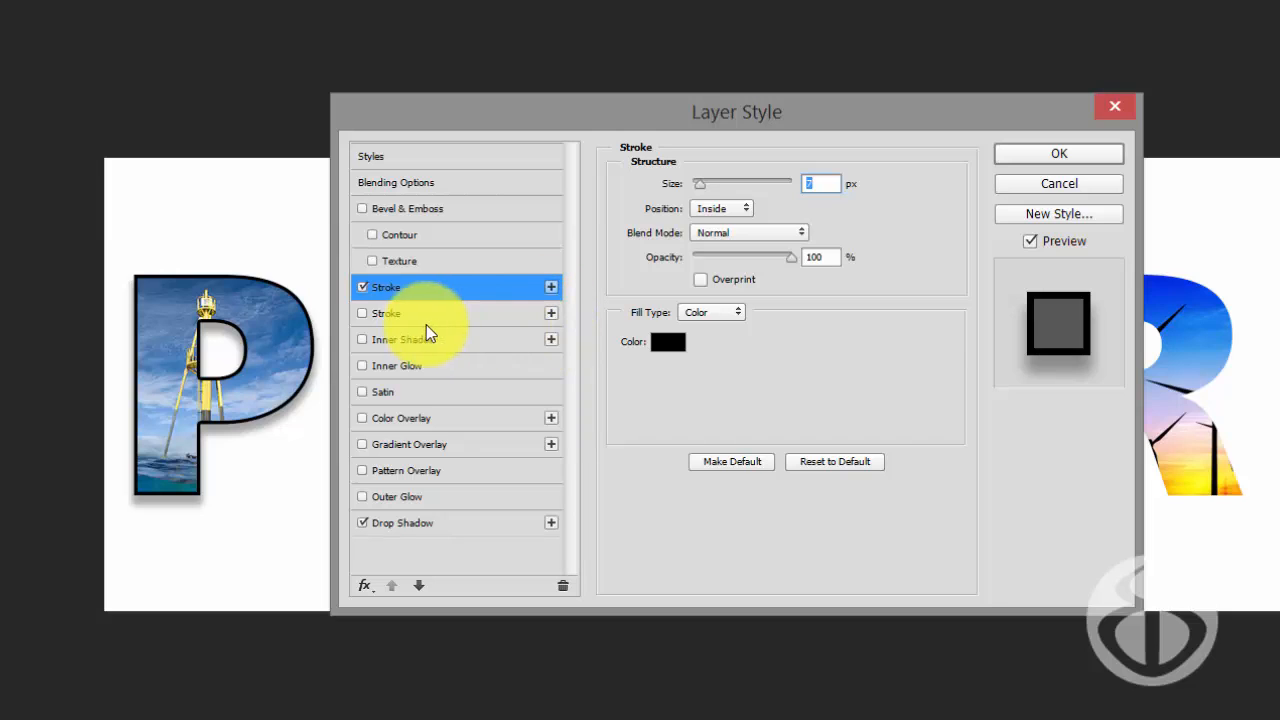
click(374, 317)
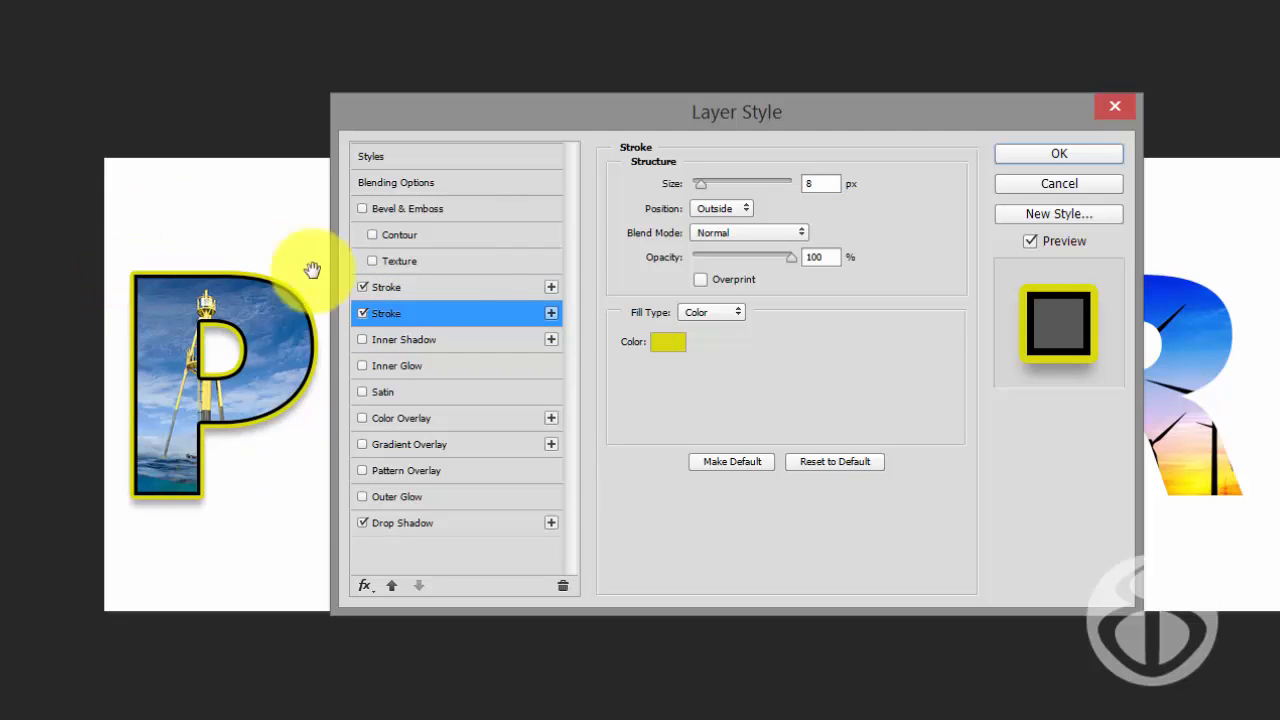
click(1059, 155)
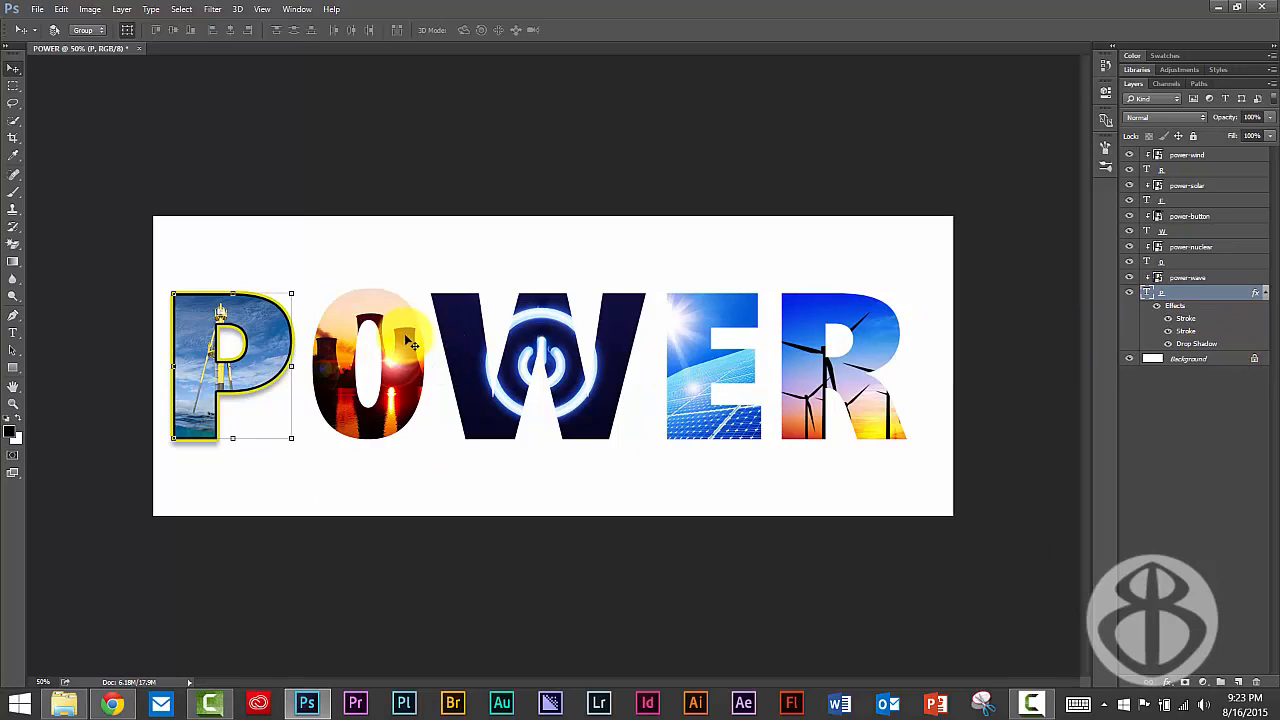
- Apply the same drop shadow, yellow outside stroke and black inside stroke to the 0 text layer
click(1186, 262)
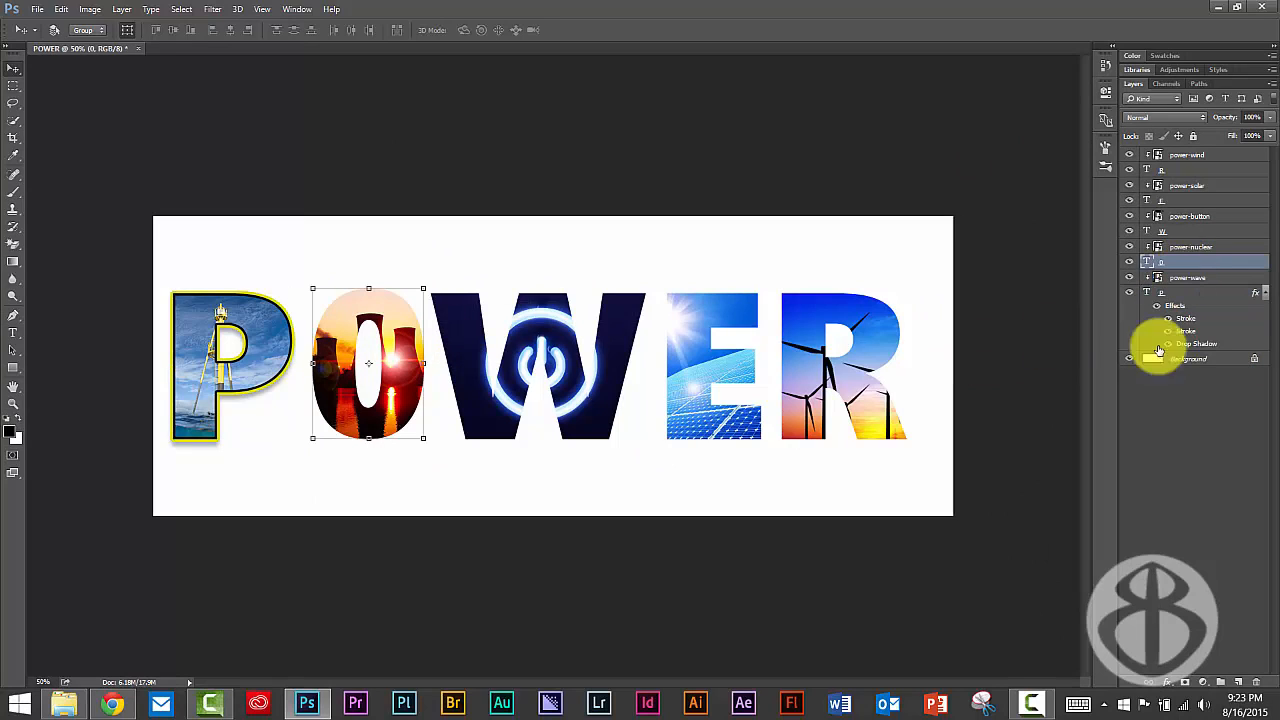
click(1168, 681)
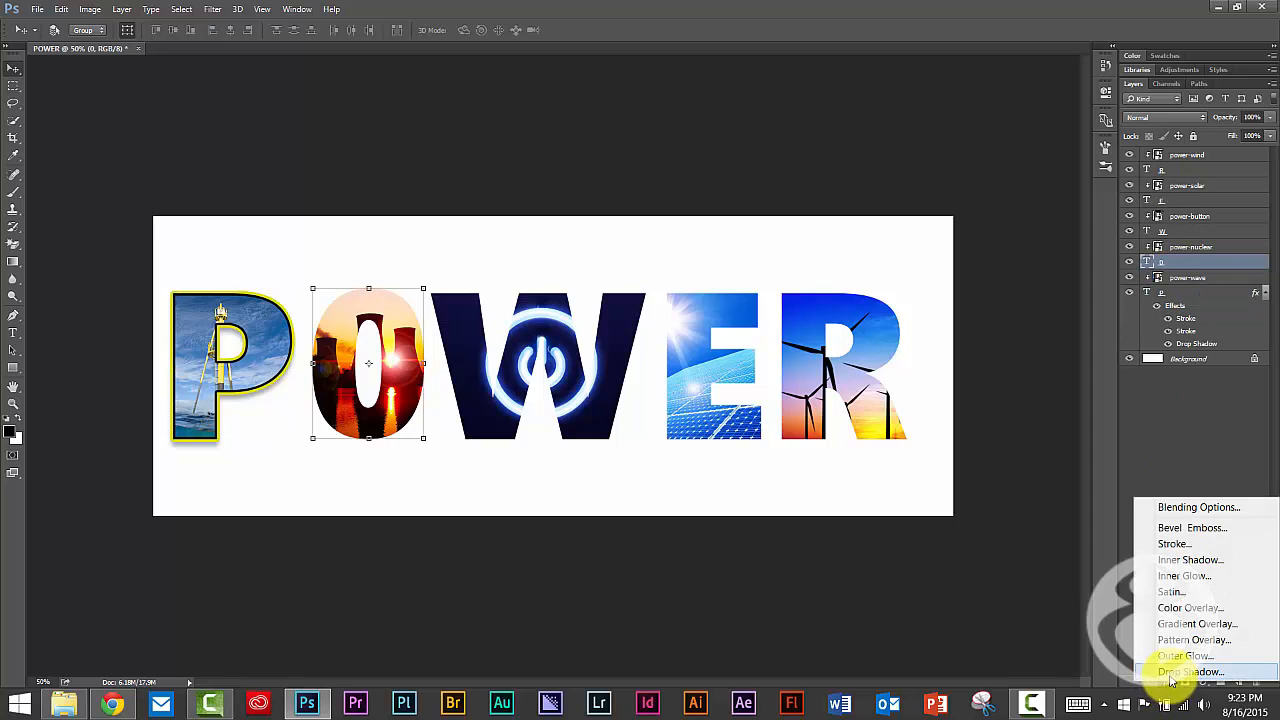
click(1172, 680)
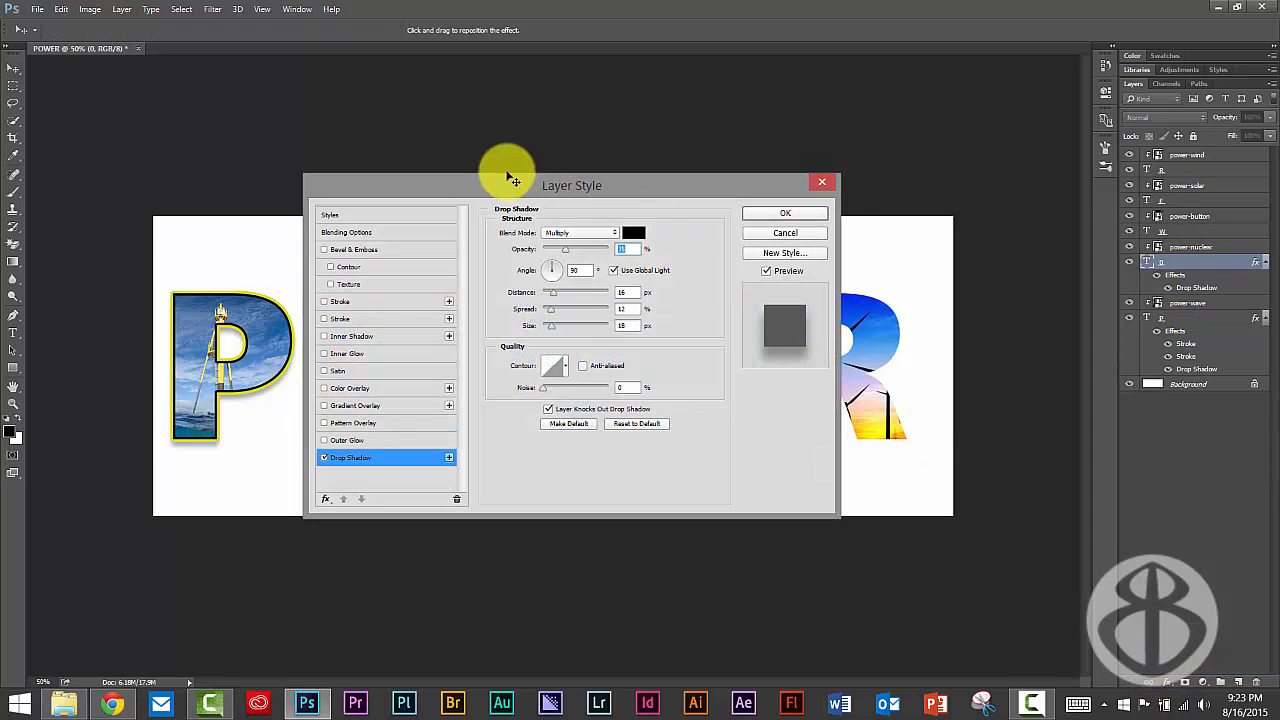
drag(512, 180, 684, 173)
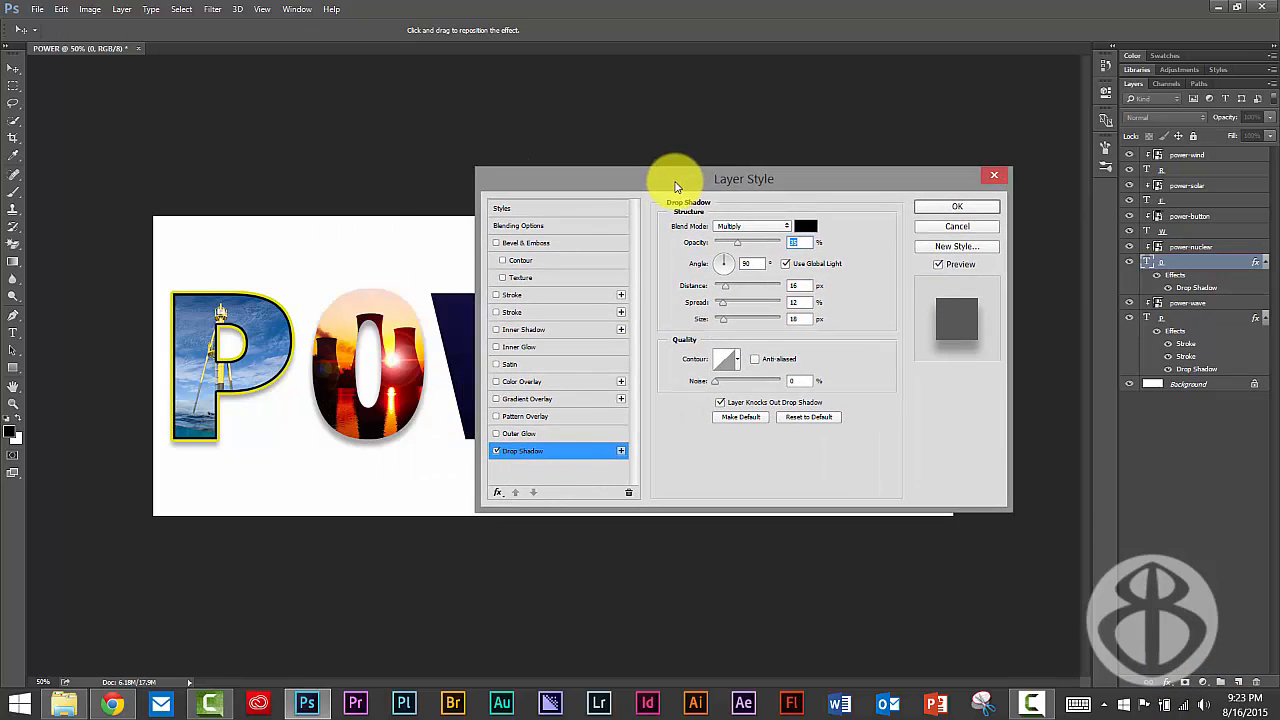
click(511, 313)
click(512, 298)
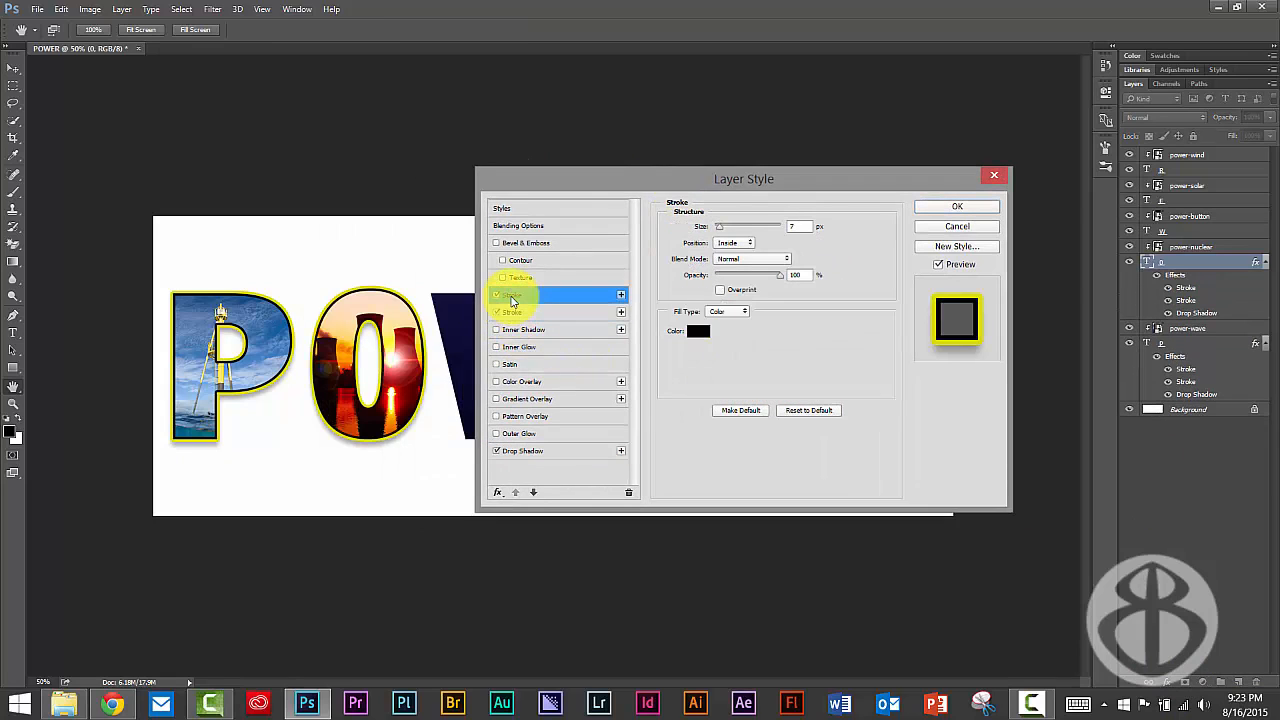
click(936, 209)
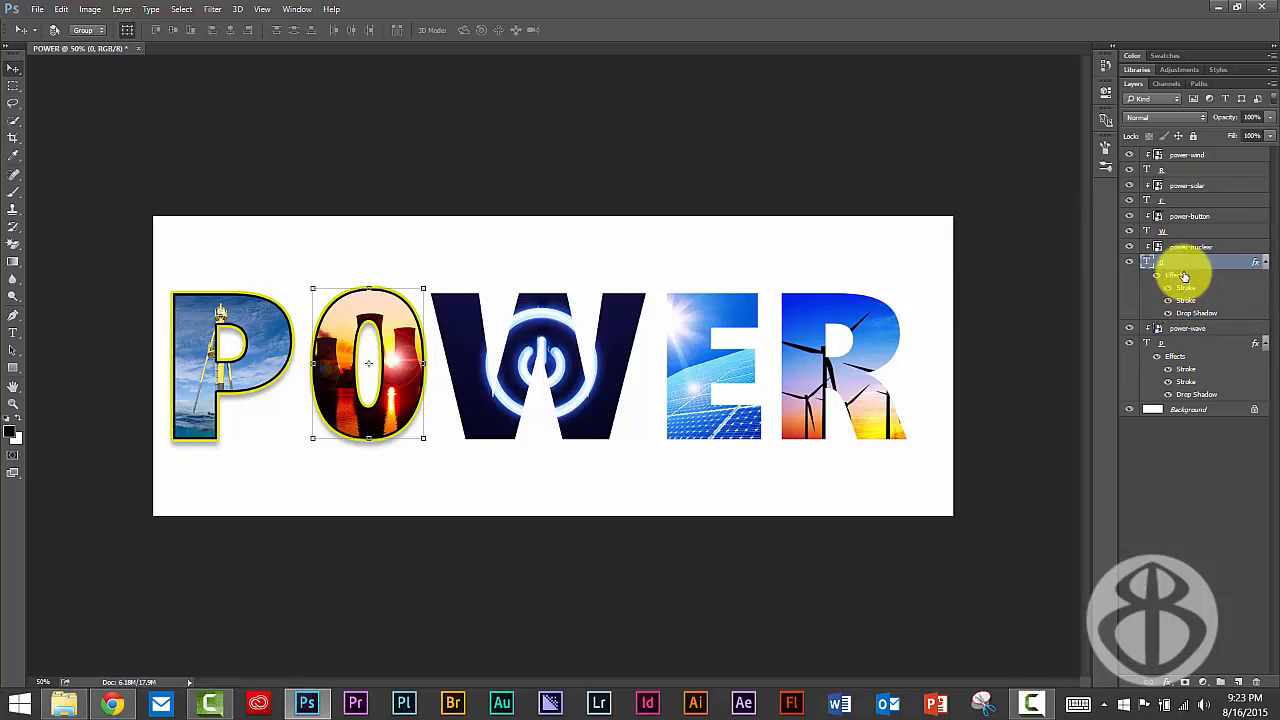
- Toggle the 0 layer's effects off and back on, and collapse the effects lists of the P and 0 layers
click(1265, 264)
click(1265, 293)
click(1266, 264)
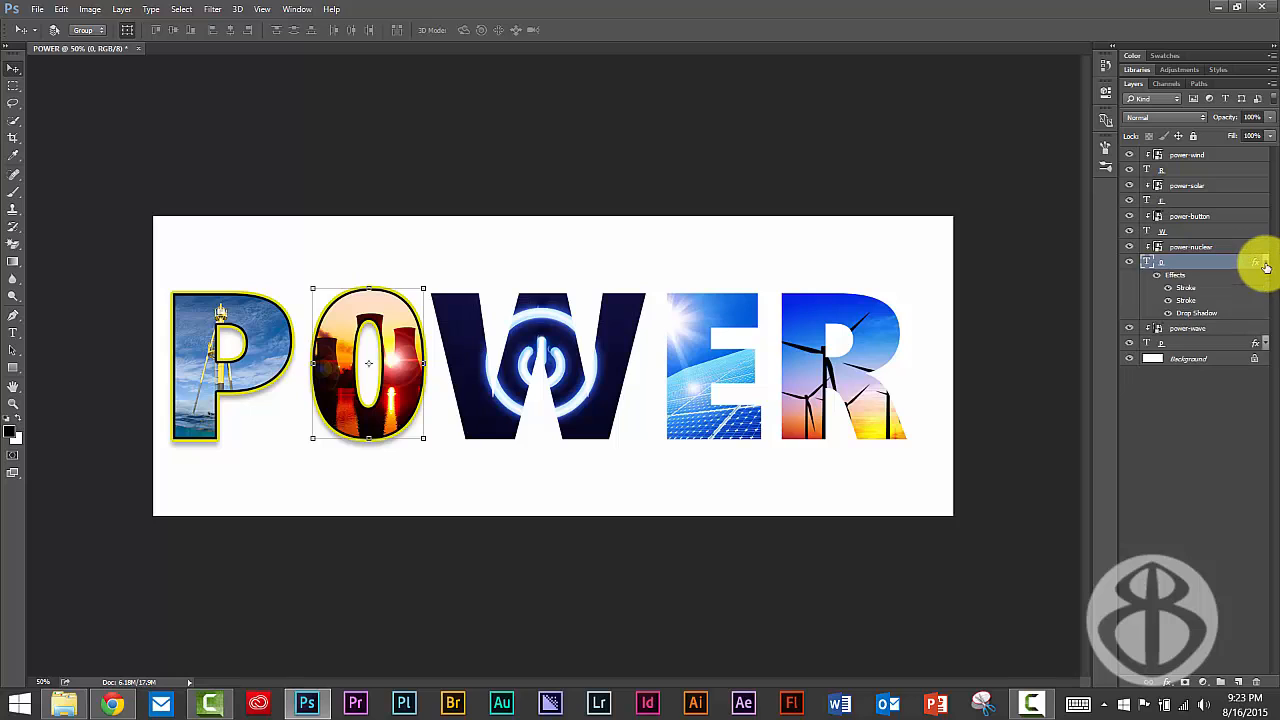
click(1266, 265)
click(1266, 265)
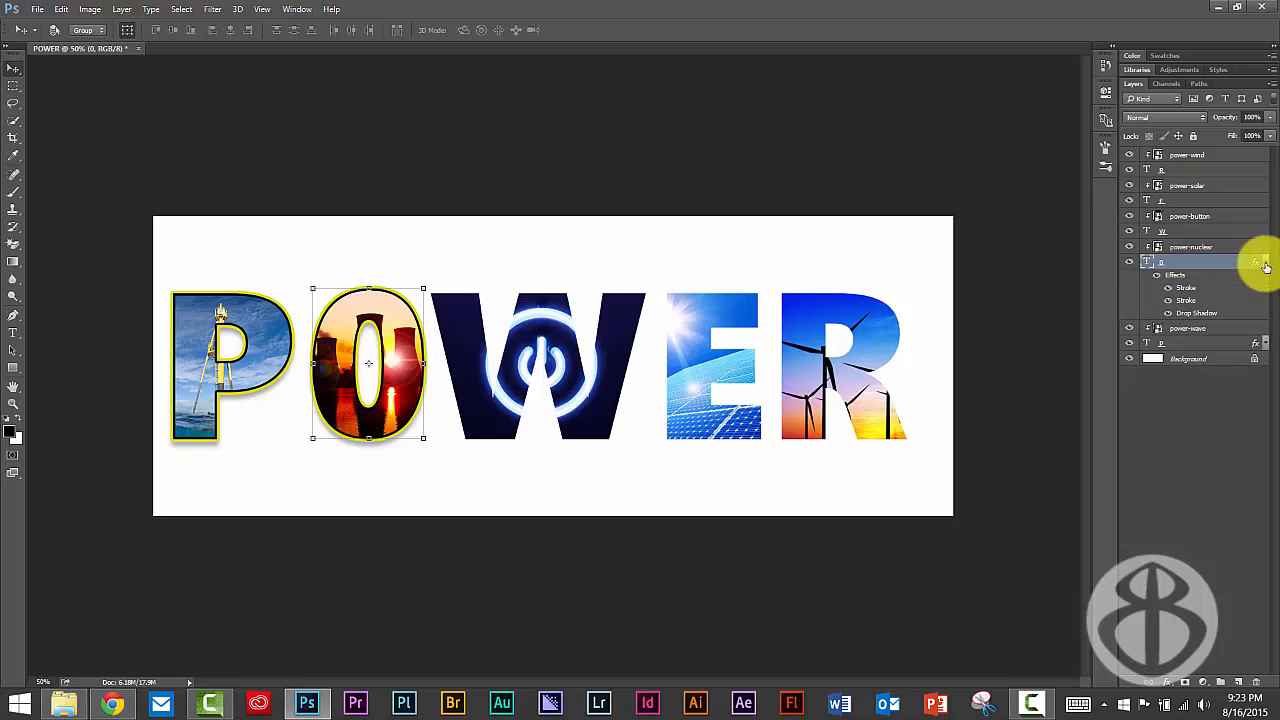
click(1158, 277)
click(1158, 277)
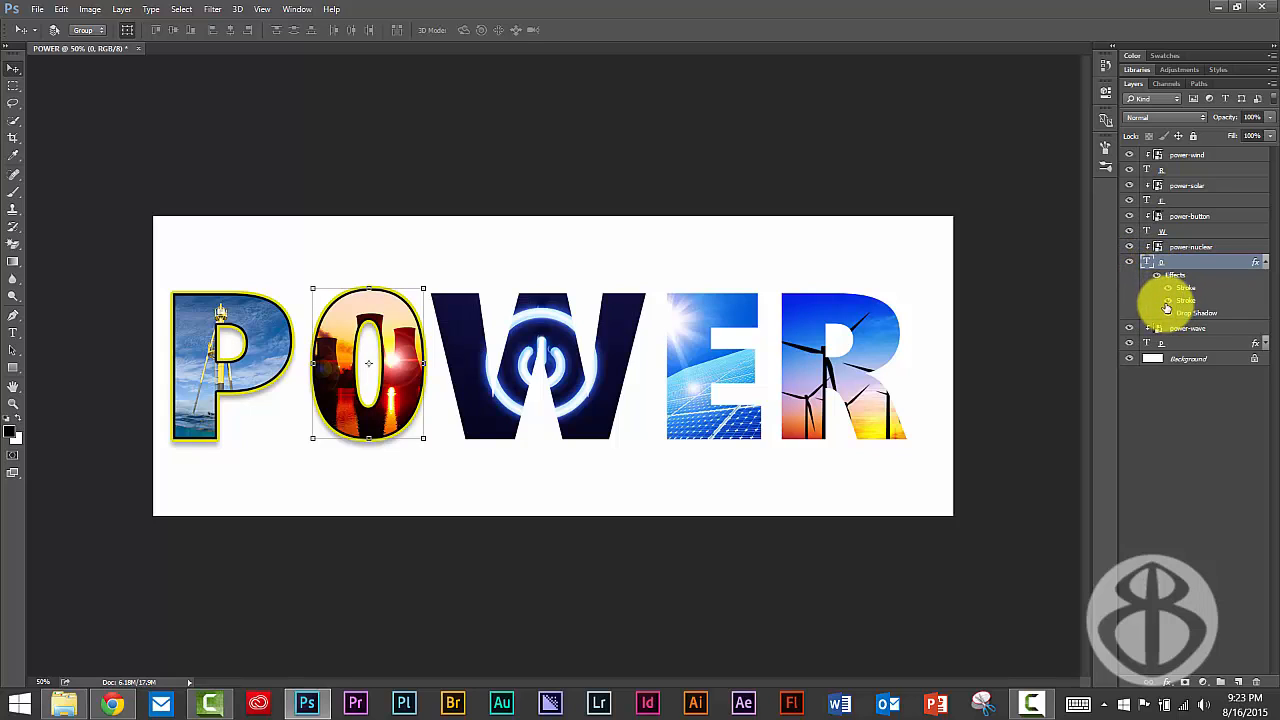
click(1263, 263)
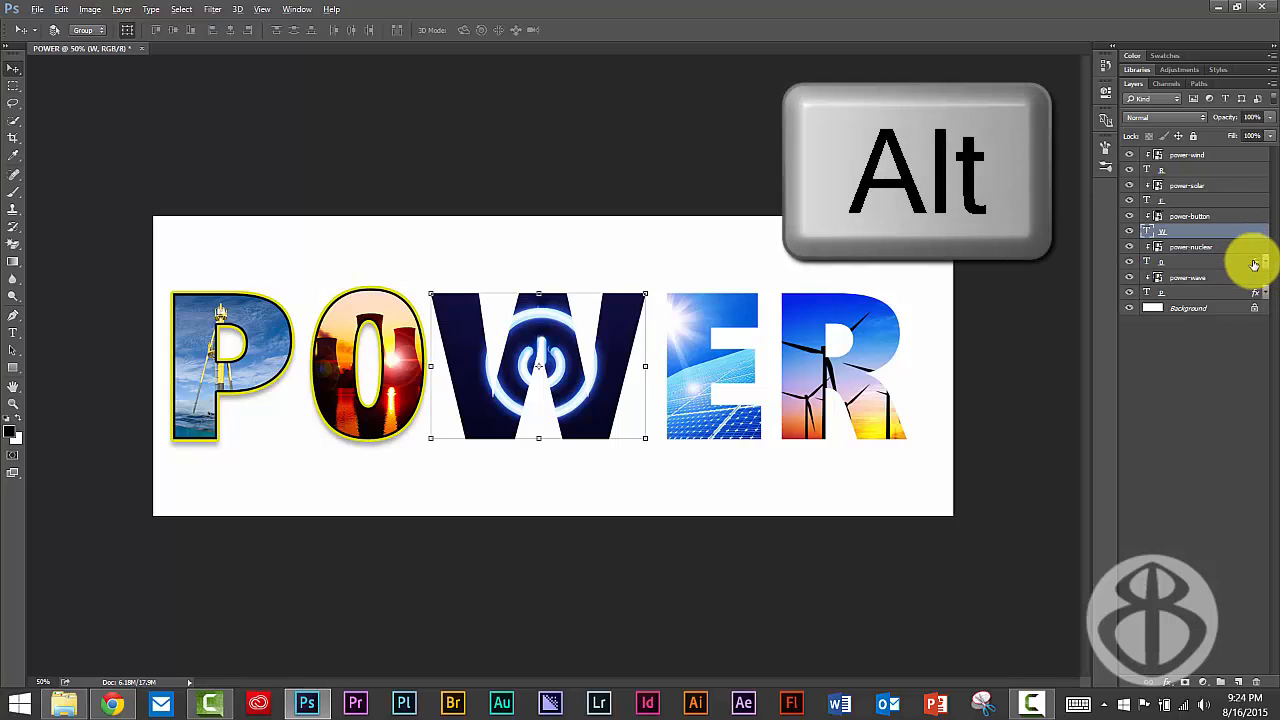
- Copy the 0 layer's effects onto the W, E and R text layers and collapse their effects lists
drag(1254, 264, 1247, 231)
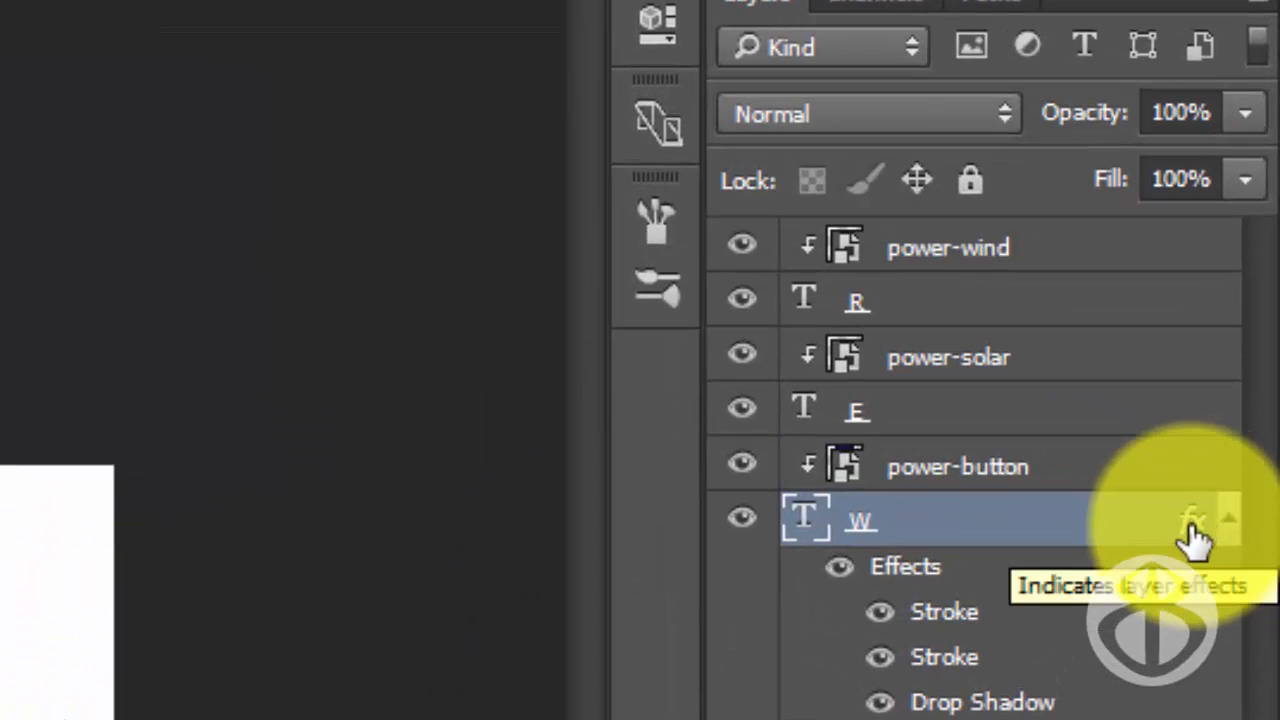
click(1186, 416)
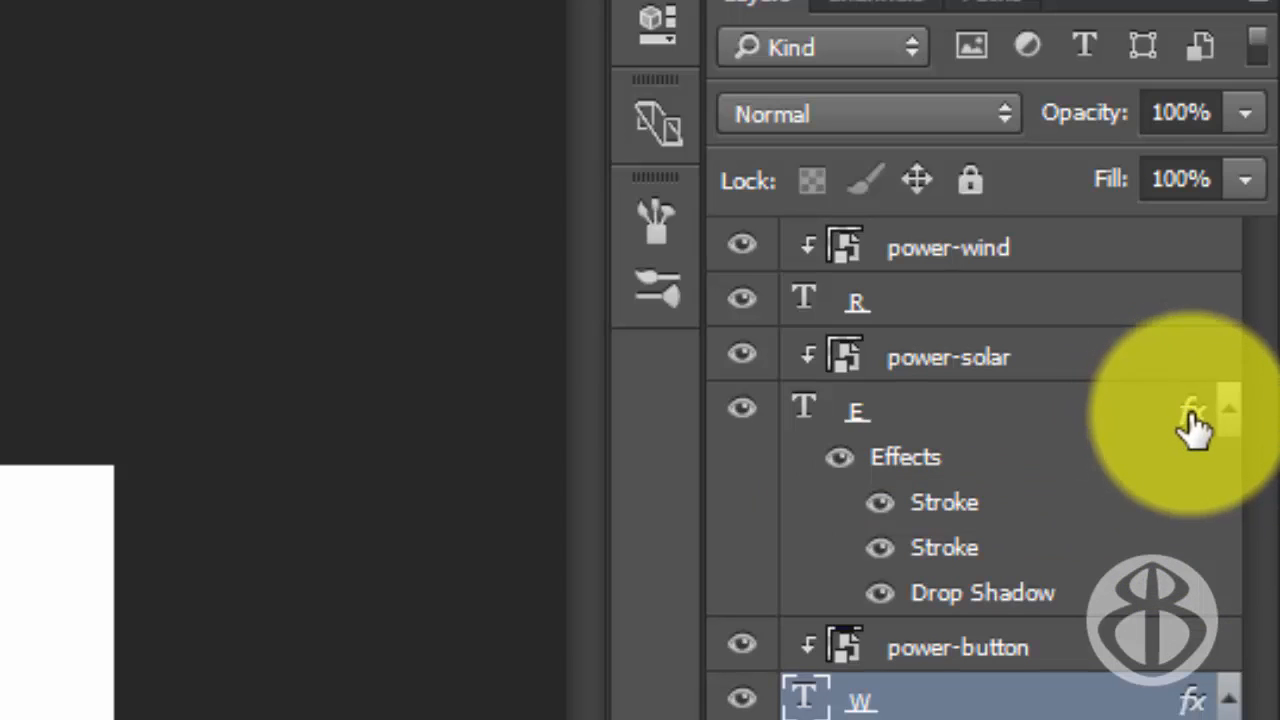
click(1188, 308)
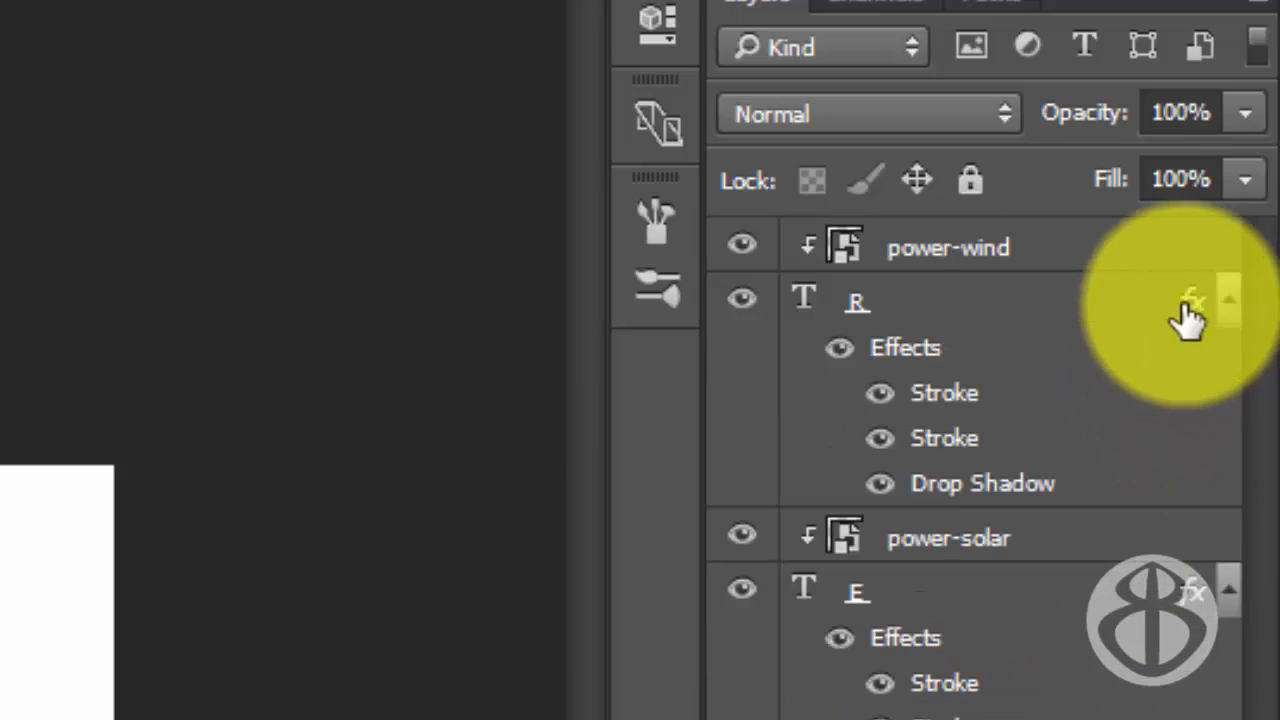
click(1222, 304)
click(1248, 300)
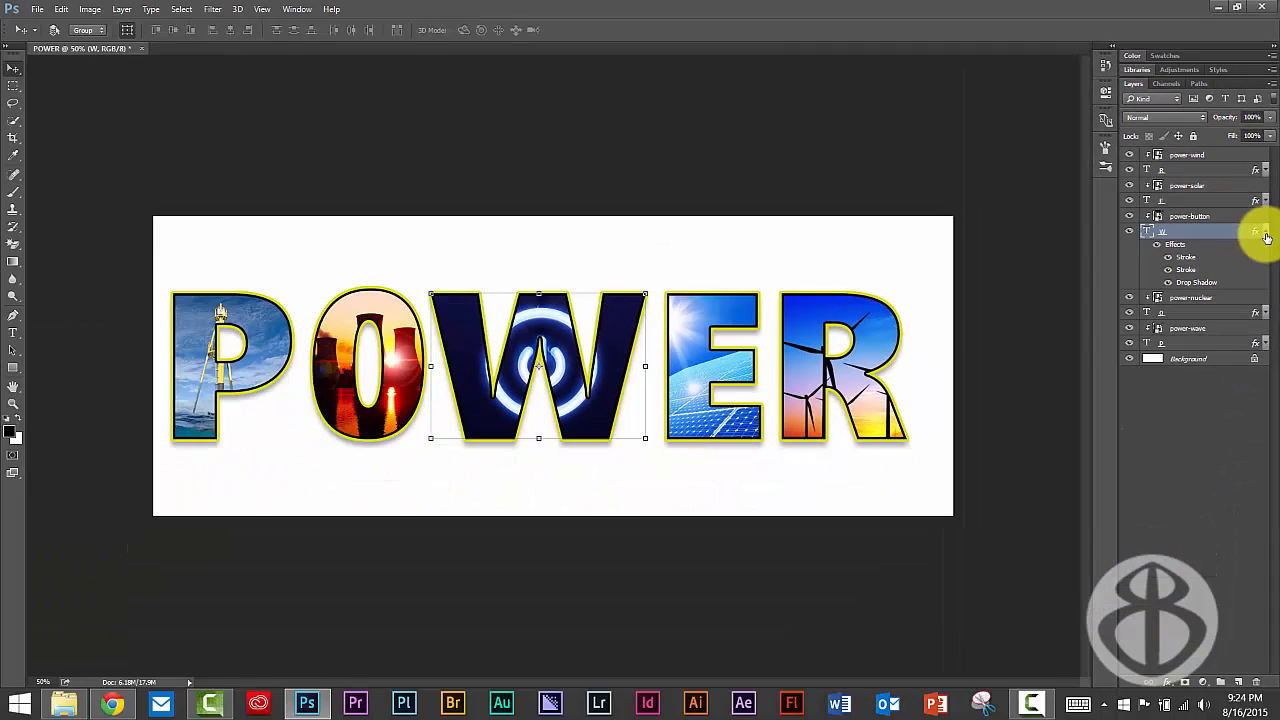
click(1248, 477)
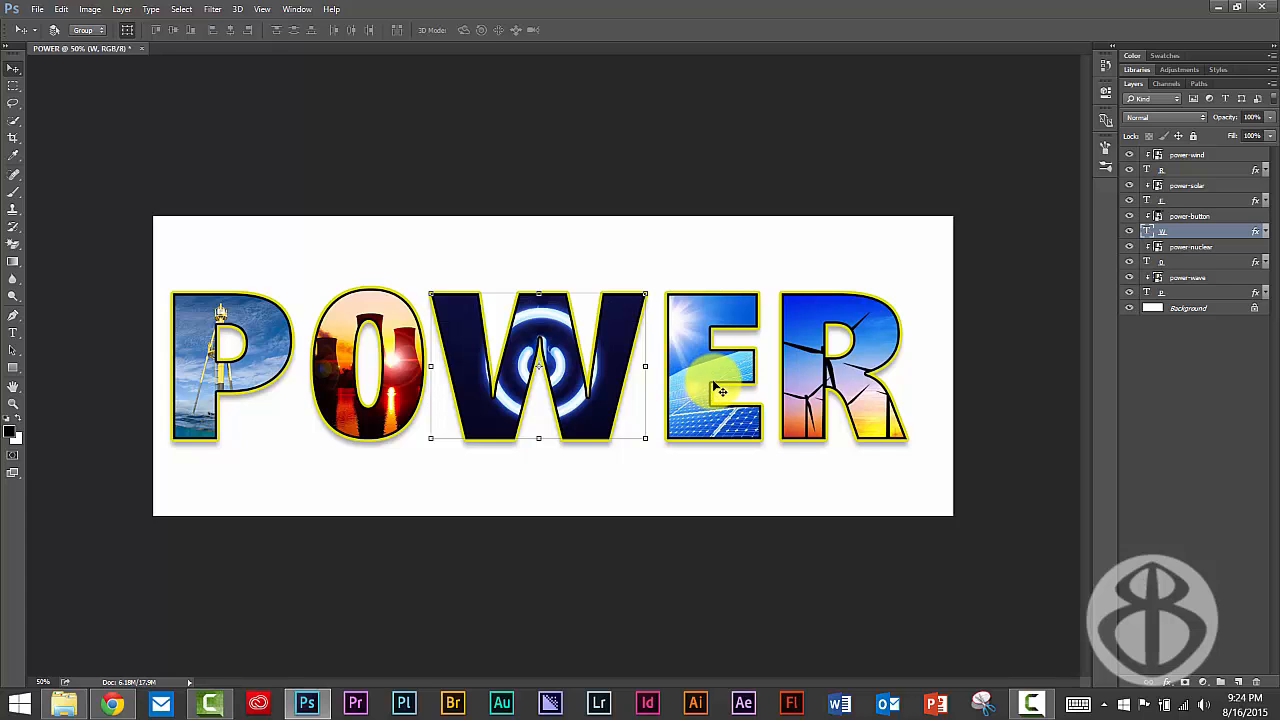
- Save the layered document as POWER.psd in the sample files folder
click(38, 9)
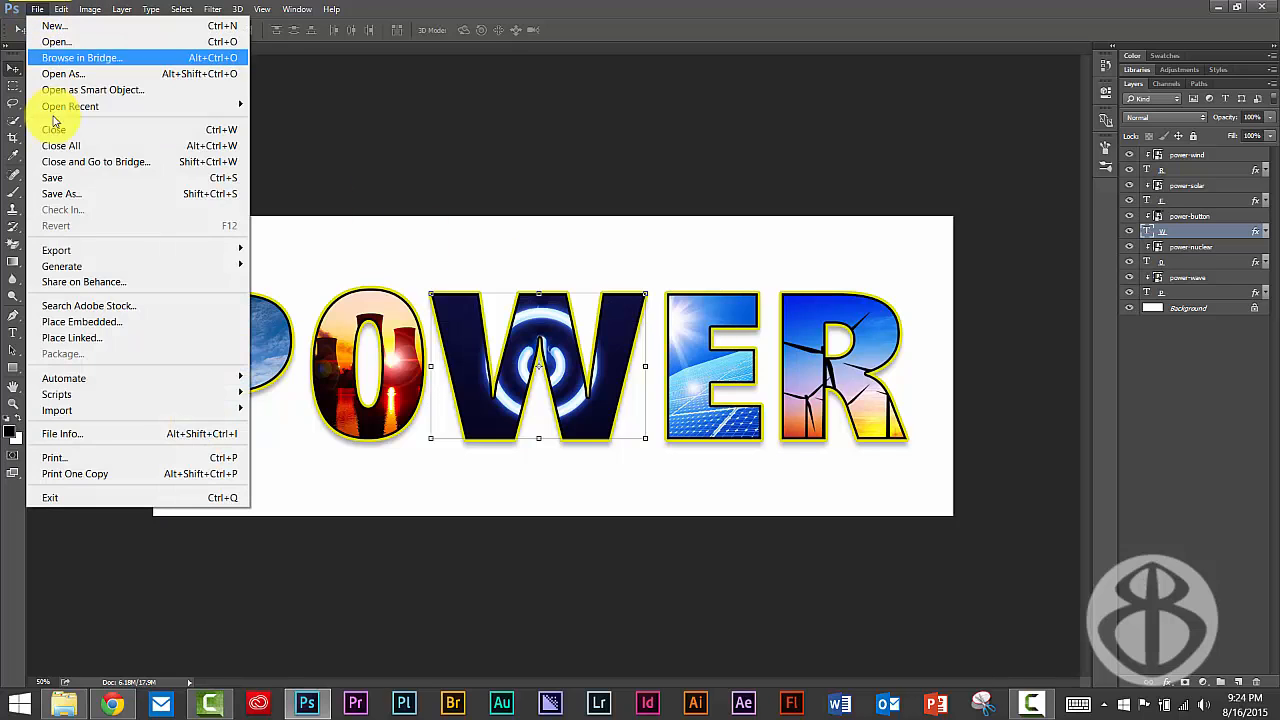
click(82, 182)
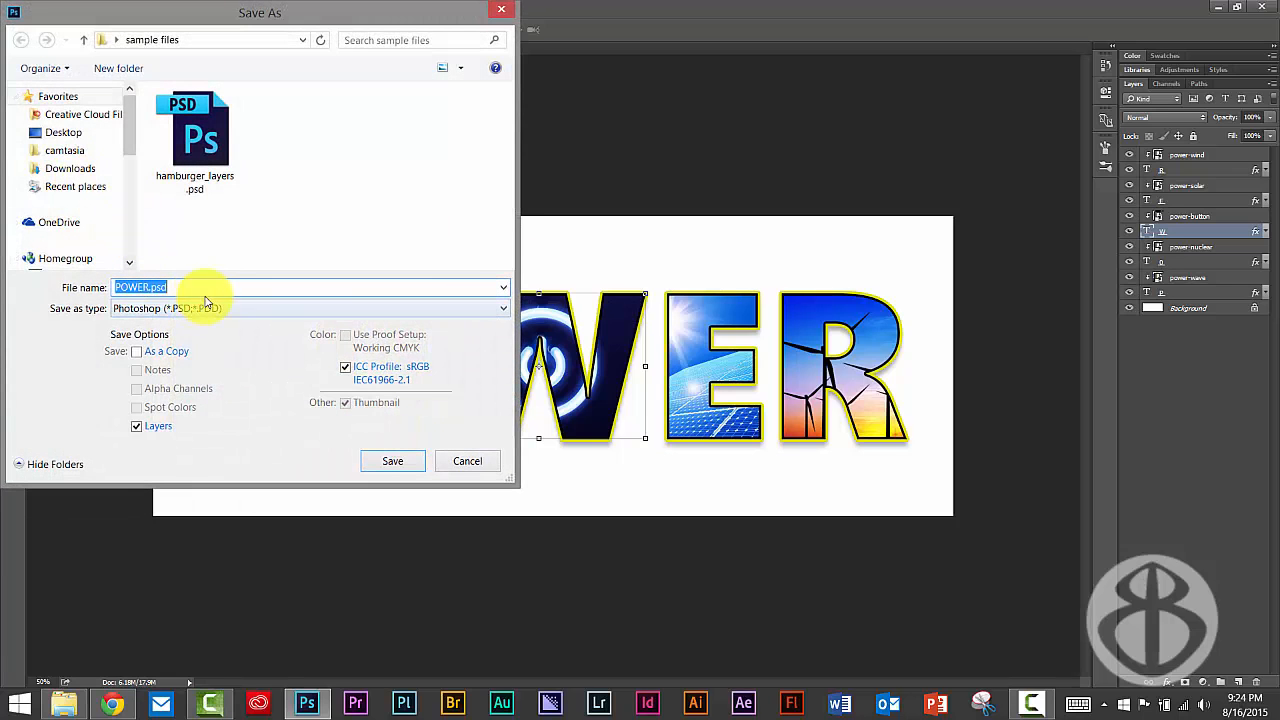
click(392, 461)
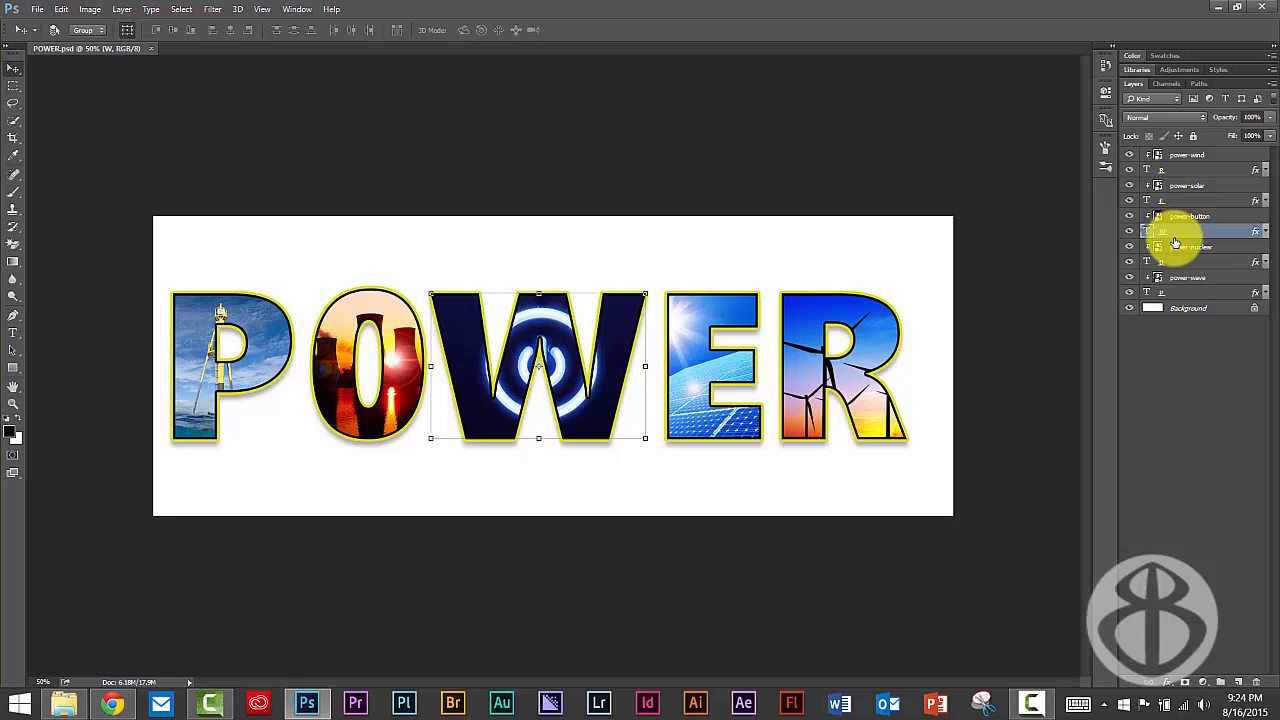
- Save a JPEG copy named POWER.jpg in the sample files folder at maximum quality 12
click(37, 9)
click(58, 193)
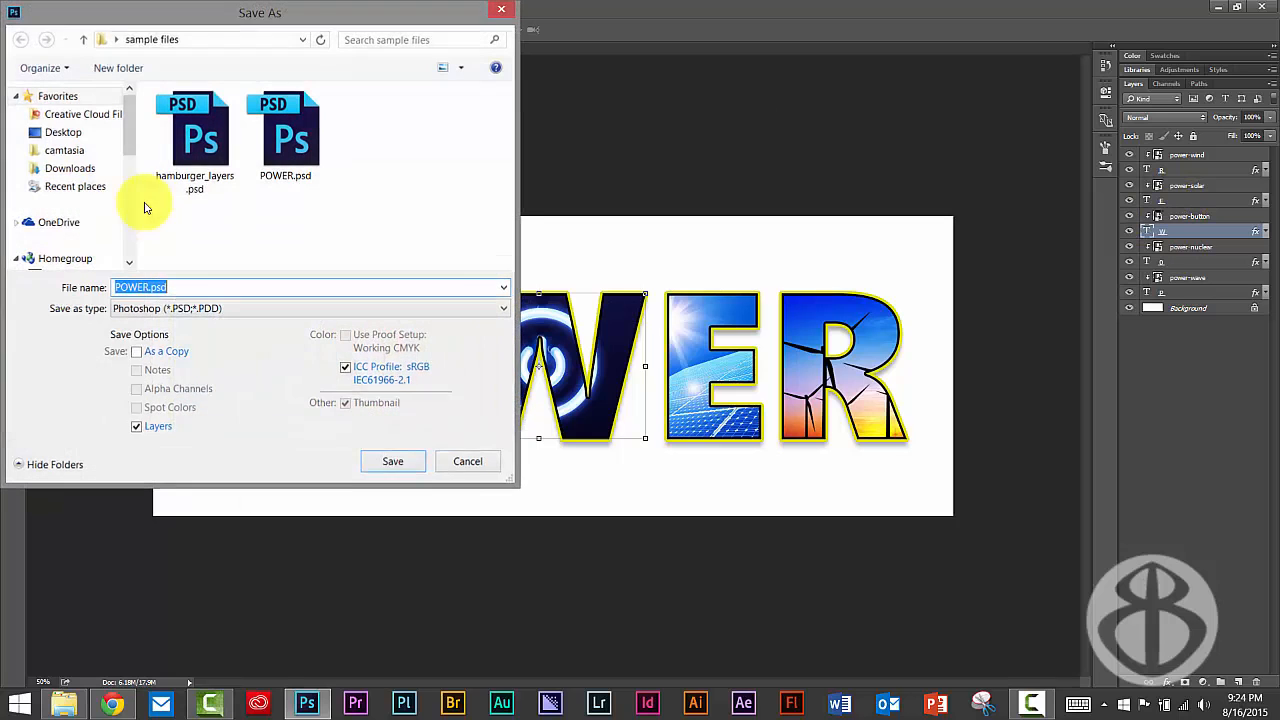
click(188, 318)
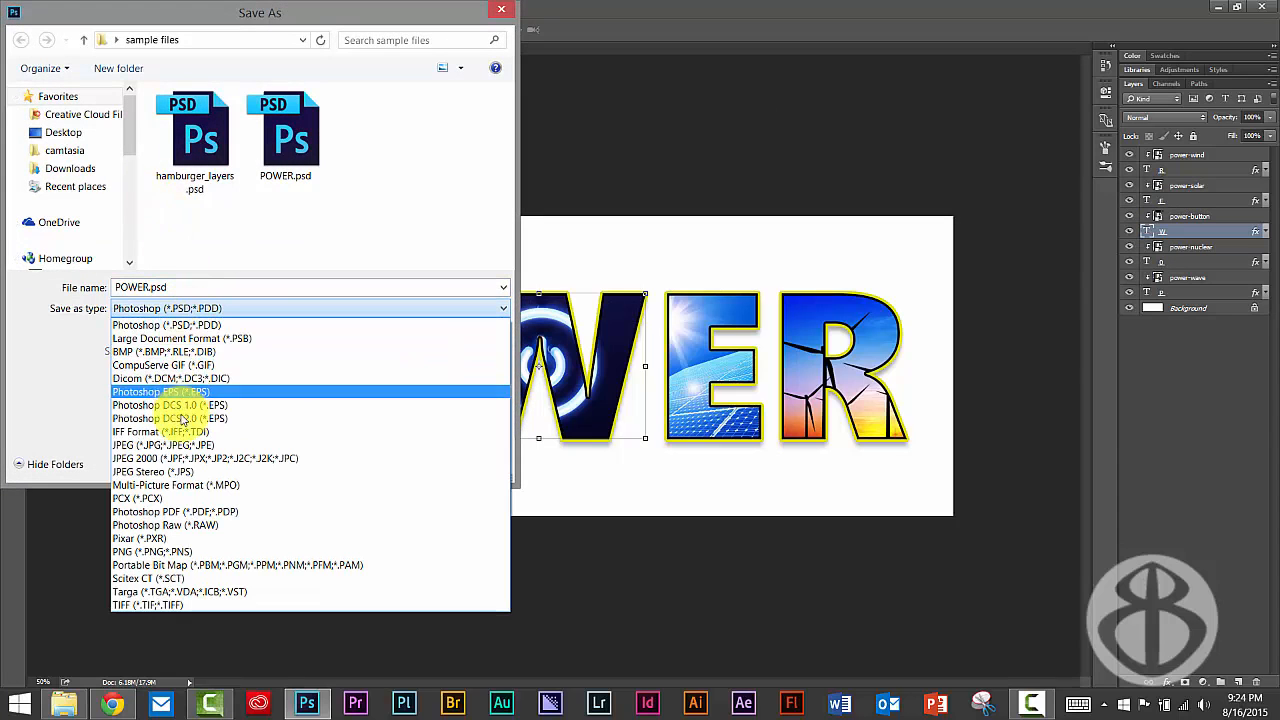
click(185, 448)
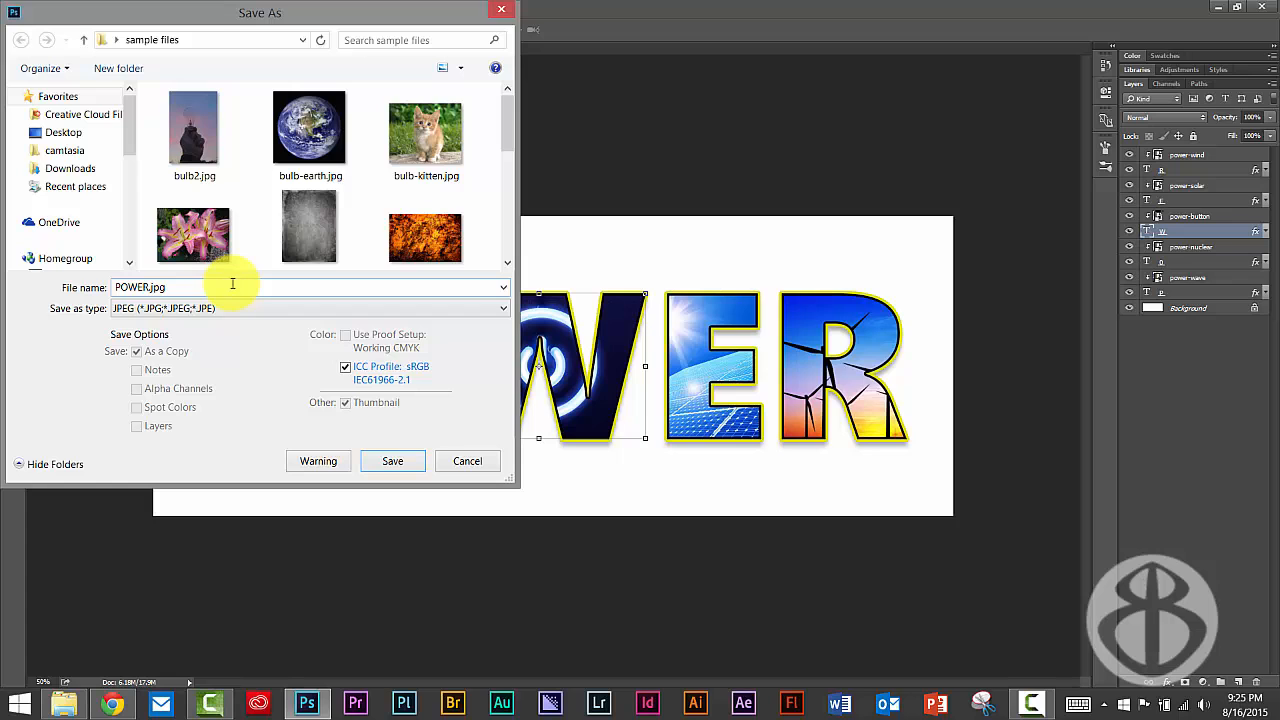
click(172, 40)
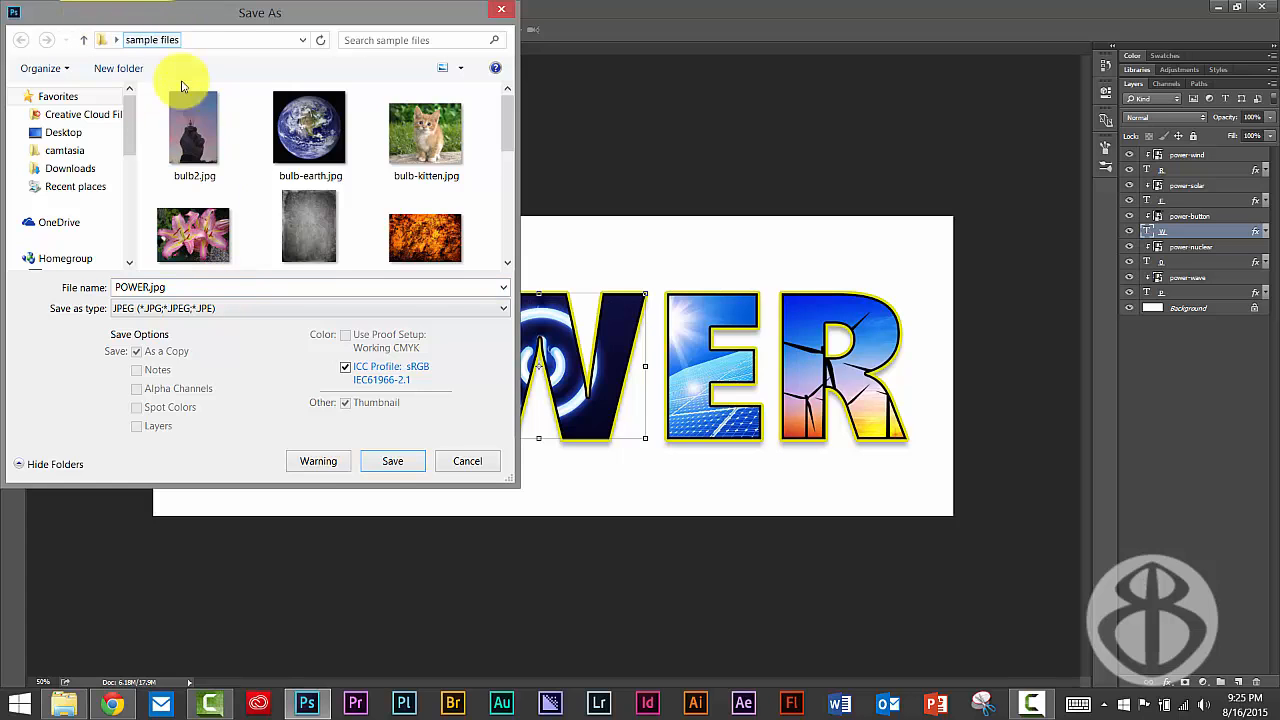
click(392, 461)
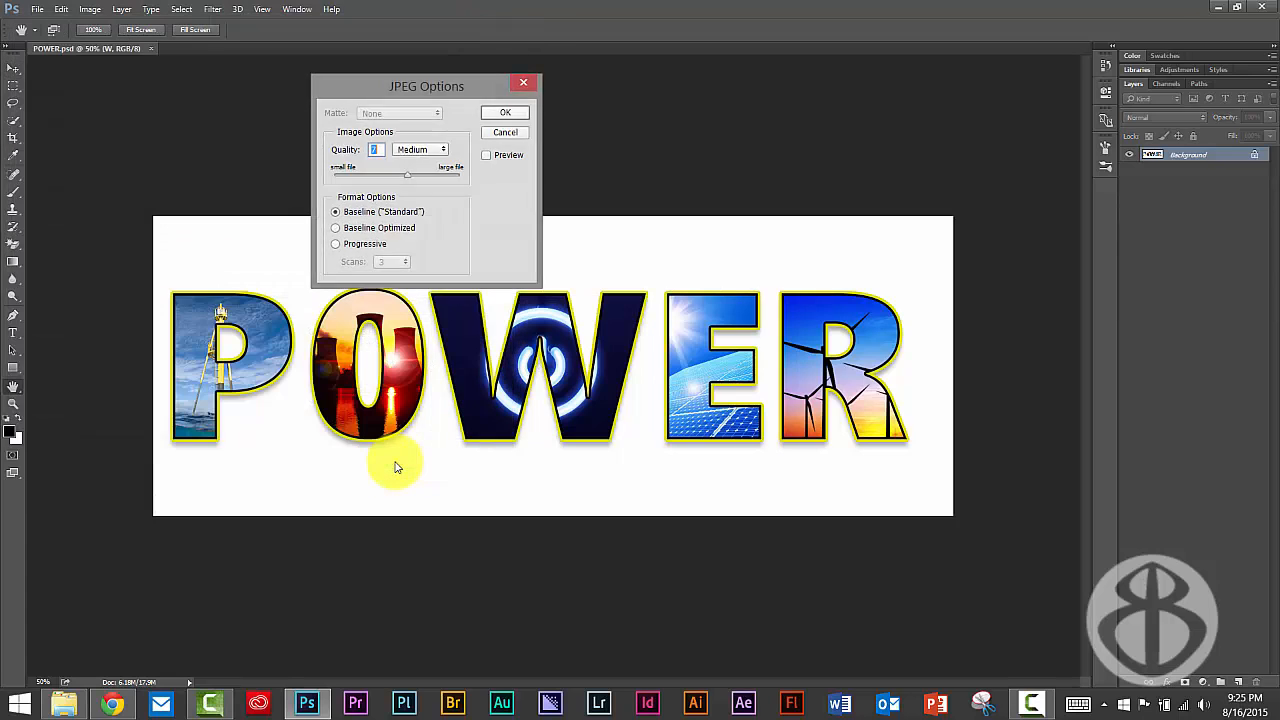
drag(408, 176, 468, 177)
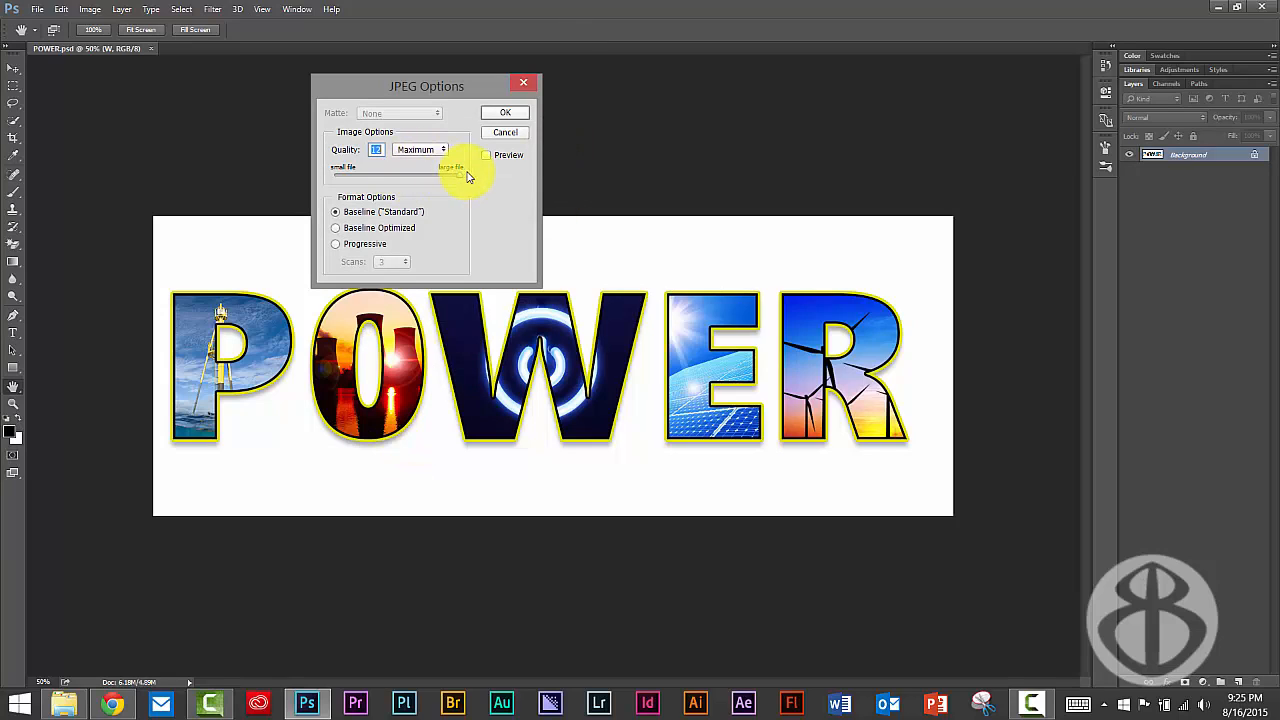
click(516, 115)
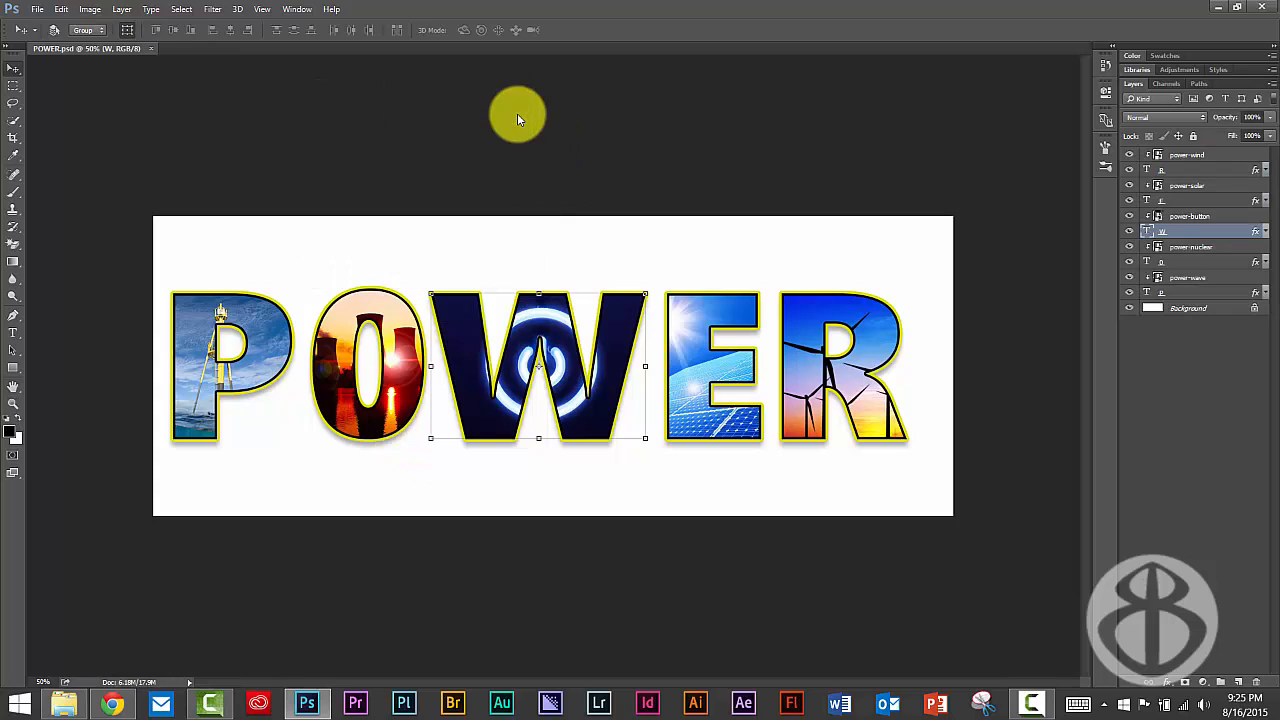